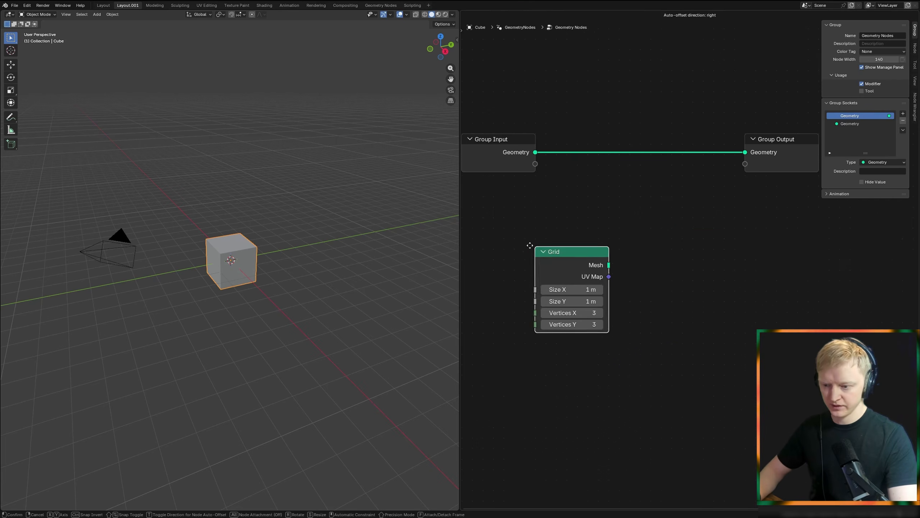
Step: Duplicate the Group Input node beside the Grid node and connect its empty socket to the Grid's Size X
click(645, 103)
key(shift+d)
click(523, 217)
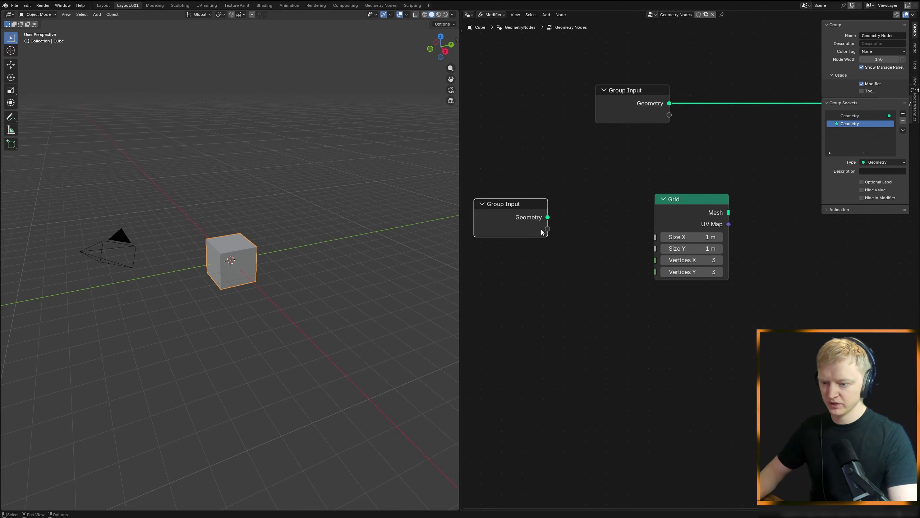
scroll(515, 224, up, 3)
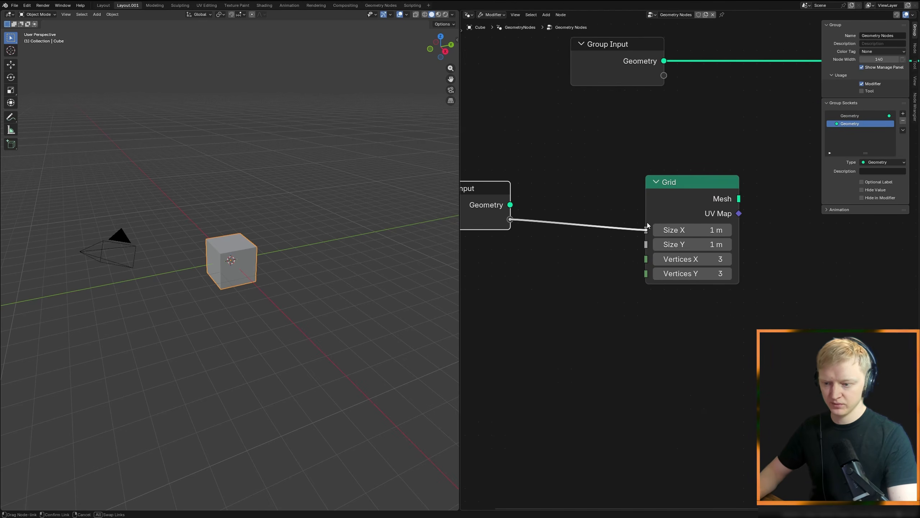
drag(647, 226, 646, 228)
Step: Check the cube's Geometry Nodes modifier settings in the Layout workspace, and return to the Layout.001 workspace
click(105, 5)
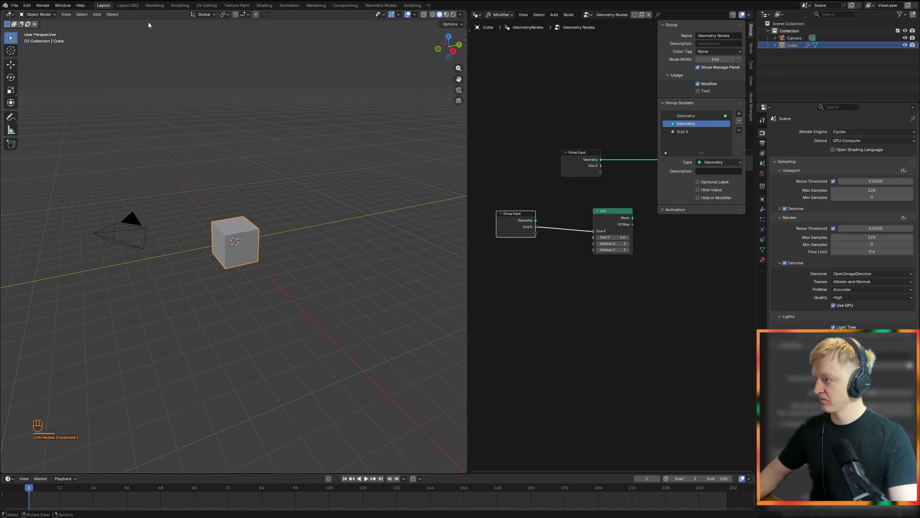
click(763, 209)
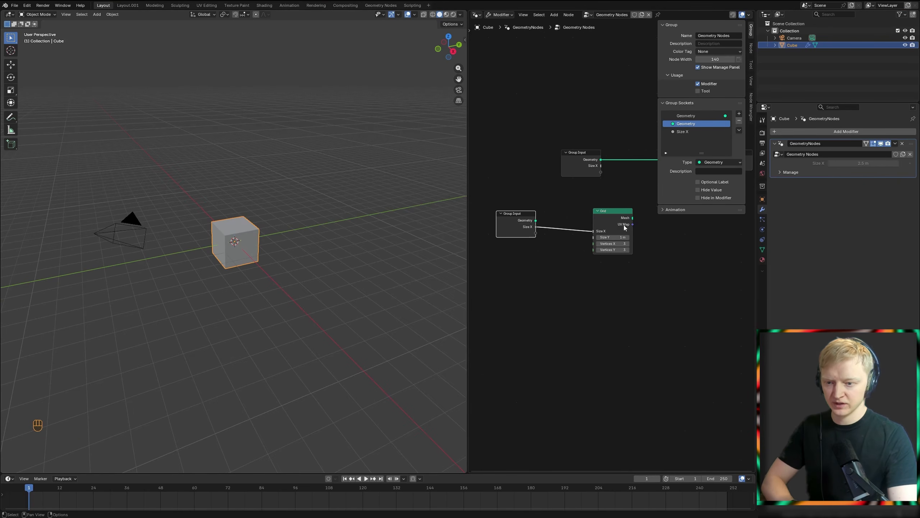
click(127, 6)
Step: Hide the node editor's sidebar and connect the Grid's Mesh output to the Group Output
key(n)
middle_drag(697, 273, 690, 266)
middle_drag(691, 195, 654, 236)
ctrl+shift+click(653, 235)
middle_drag(305, 281, 286, 318)
key(KP_Decimal)
key(shift+a)
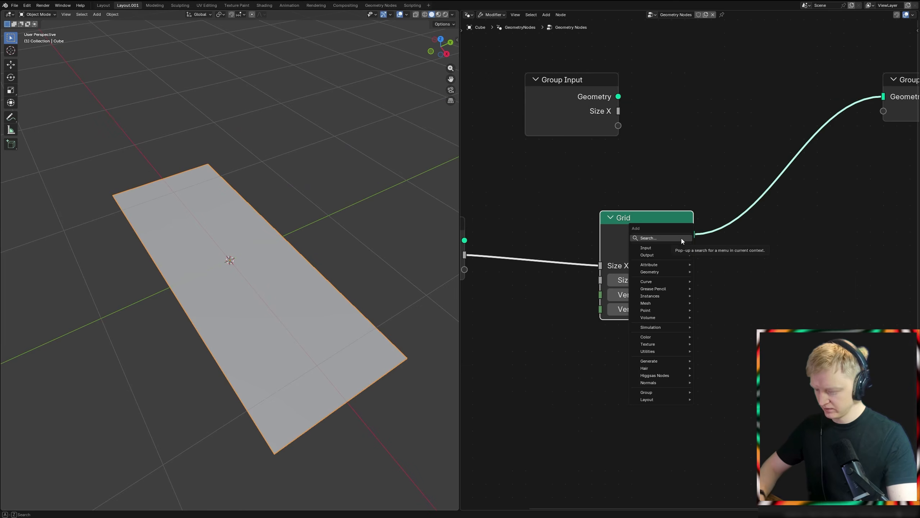
text(poi)
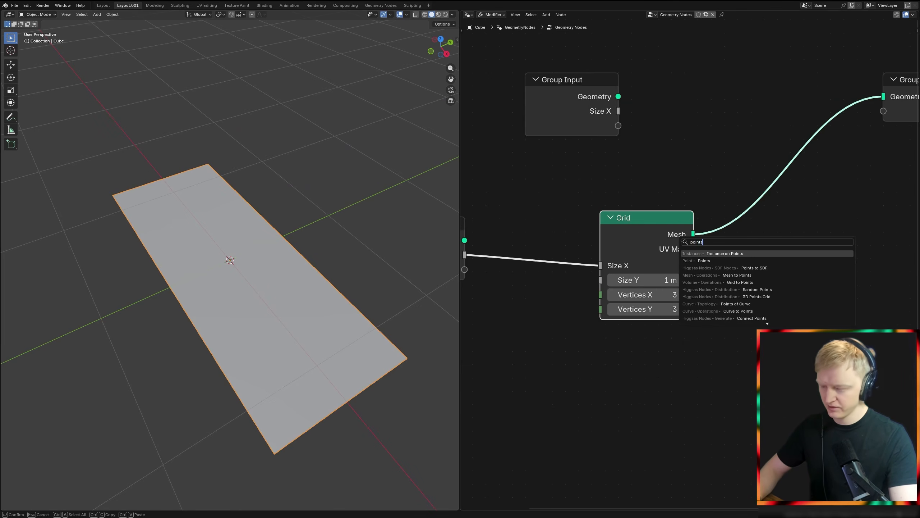
text(nts)
key(Return)
key(Escape)
Step: Add a Points node and place it above the Grid node
key(shift+a)
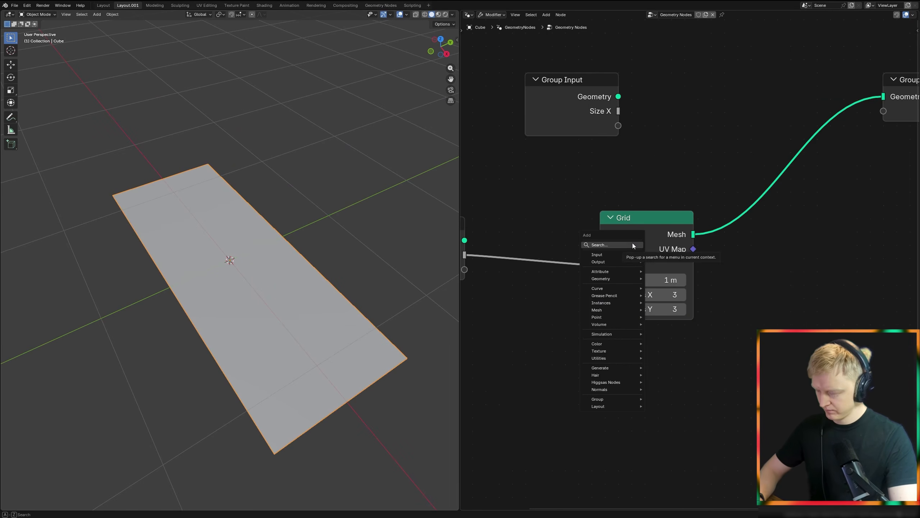
text(points)
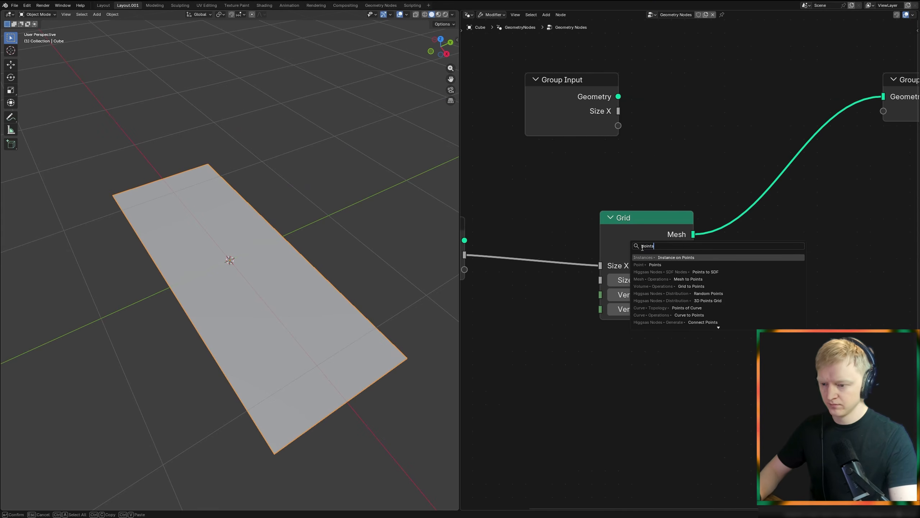
click(653, 265)
click(641, 69)
drag(587, 103, 507, 61)
middle_drag(567, 90, 536, 157)
double_click(641, 168)
drag(611, 144, 552, 136)
Step: Insert an Instance on Points node before the Group Output, with Points feeding its points and Grid feeding its Instance input
key(shift+a)
text(insta)
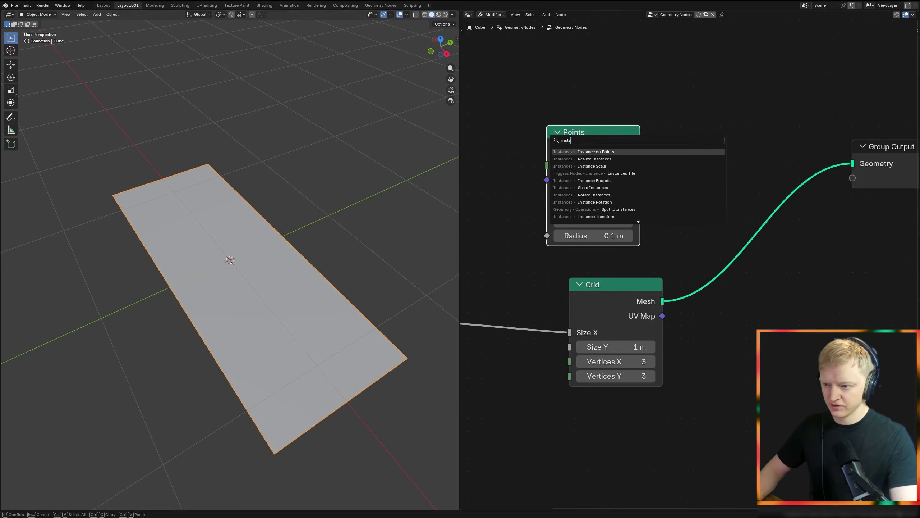
key(Return)
click(694, 107)
drag(640, 148, 694, 175)
Step: Switch the viewport to wireframe shading
scroll(232, 261, down, 4)
key(shift+z)
scroll(277, 275, up, 4)
shift+middle_drag(270, 303, 275, 252)
mouse_move(272, 313)
shift+right_down()
mouse_move(285, 323)
mouse_move(278, 307)
shift+right_up()
scroll(515, 318, down, 4)
Step: Add a Random Value node and place it below the Grid node
middle_drag(515, 318, 561, 309)
key(shift+a)
text(кфт)
text(rand)
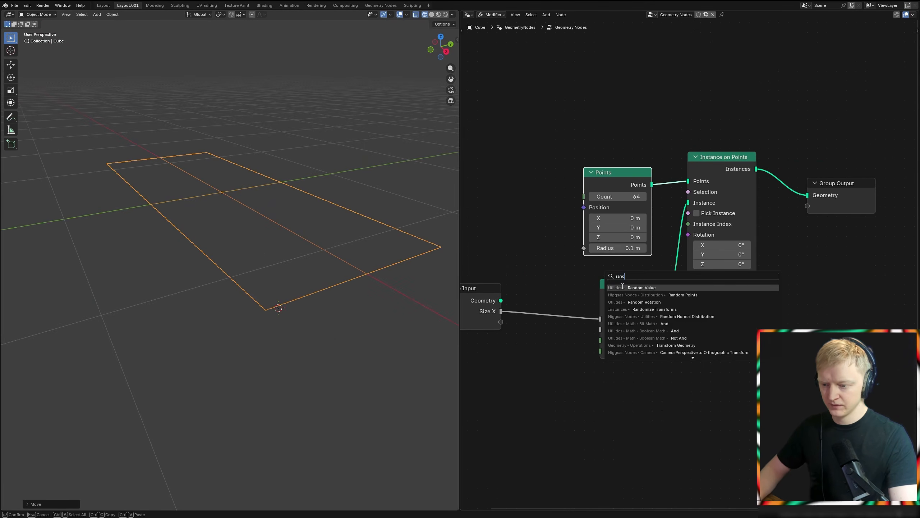
key(Return)
click(619, 375)
drag(620, 374, 604, 421)
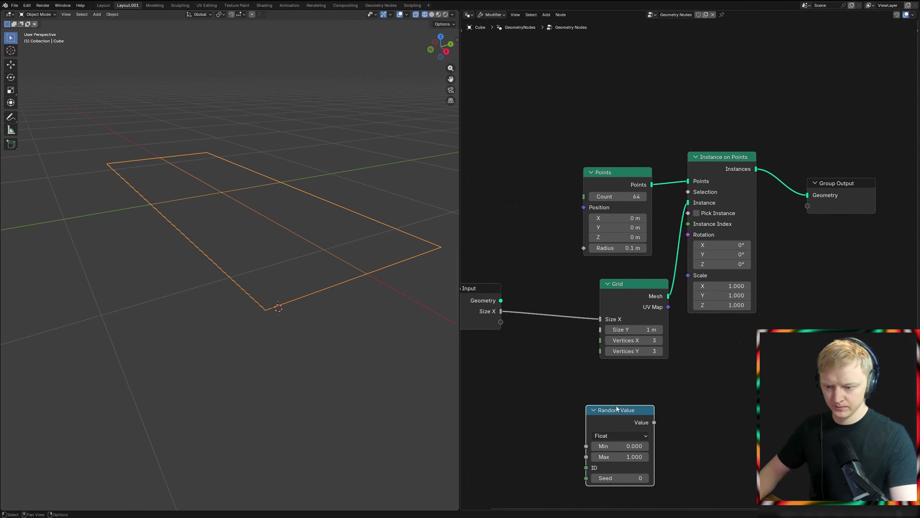
Step: Feed the random value into Y of a new Combine XYZ node and connect its vector to the Instance on Points Scale
middle_drag(613, 395, 516, 325)
drag(557, 353, 565, 354)
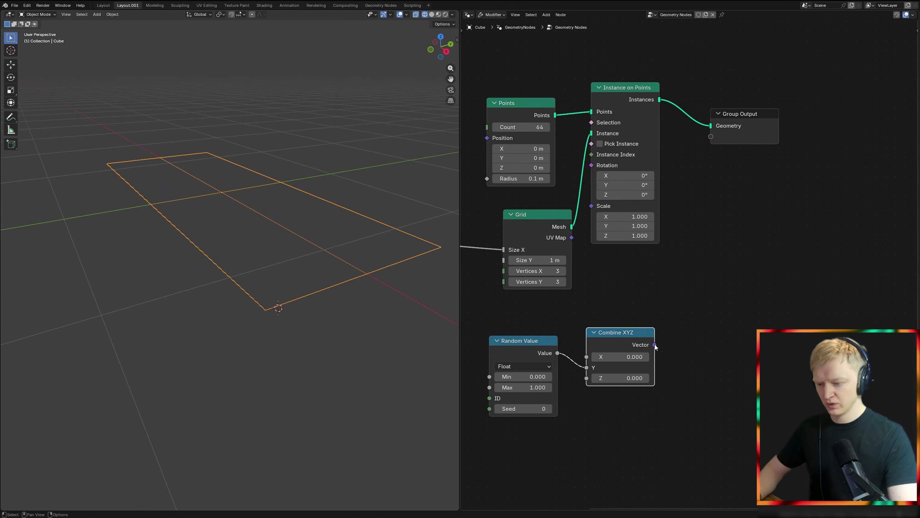
scroll(313, 240, down, 2)
middle_drag(313, 240, 327, 254)
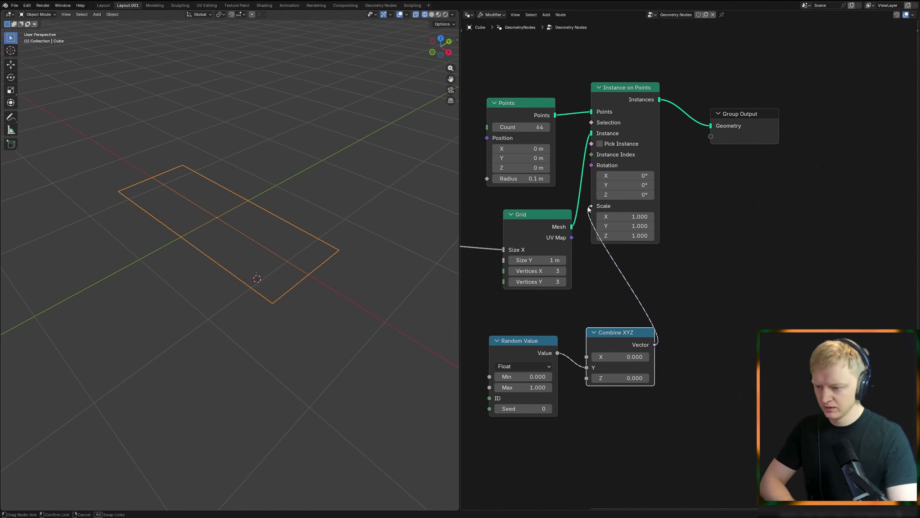
drag(589, 210, 591, 206)
Step: Set the X and Z values of the Combine XYZ node to 1
drag(619, 357, 620, 378)
text(1)
key(Return)
mouse_move(246, 275)
middle_down()
mouse_move(230, 290)
mouse_move(260, 273)
middle_up()
Step: Insert a Set Position node between Grid and Instance on Points with a Y offset of -0.5 m
middle_drag(551, 245, 630, 311)
drag(605, 292, 515, 292)
drag(601, 307, 624, 311)
text(se)
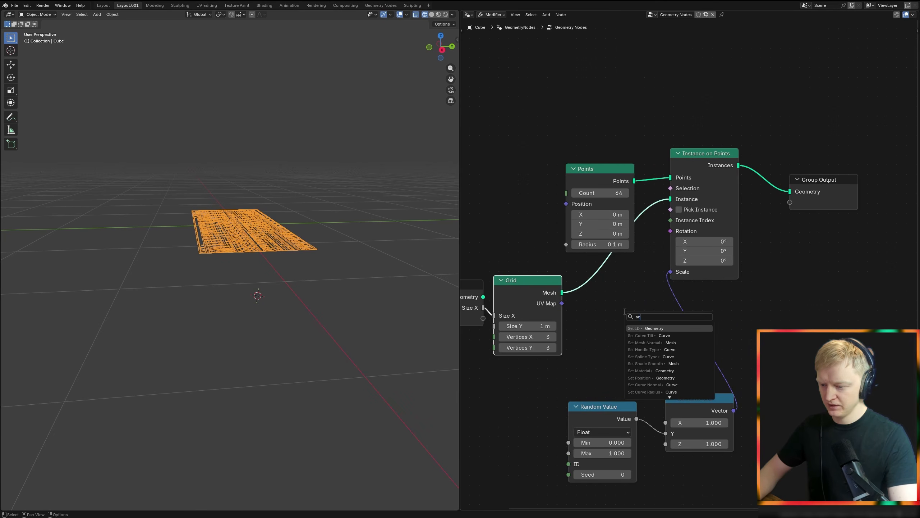
text(t pos)
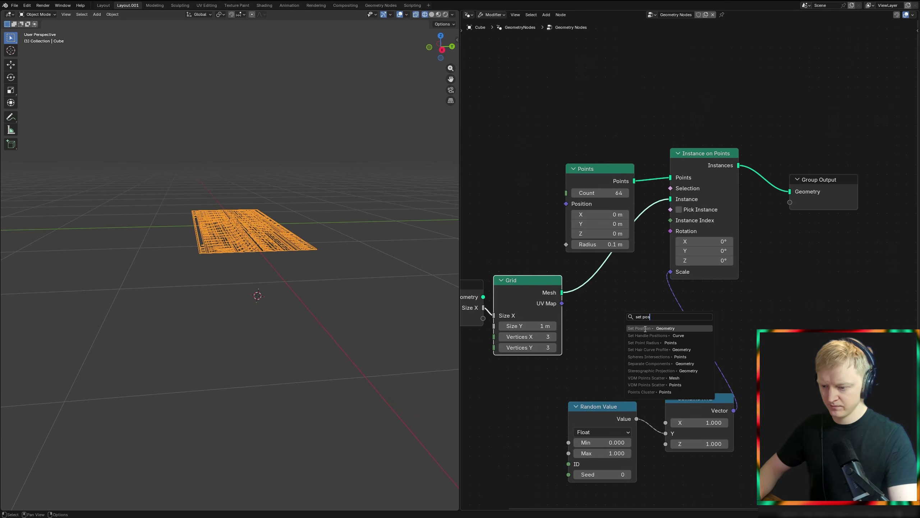
click(646, 328)
drag(606, 342, 606, 343)
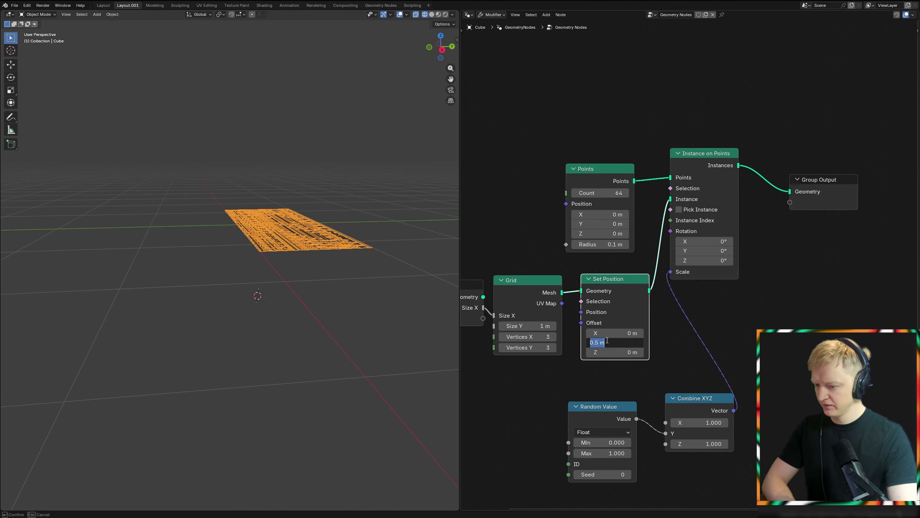
key(Return)
middle_drag(308, 279, 316, 307)
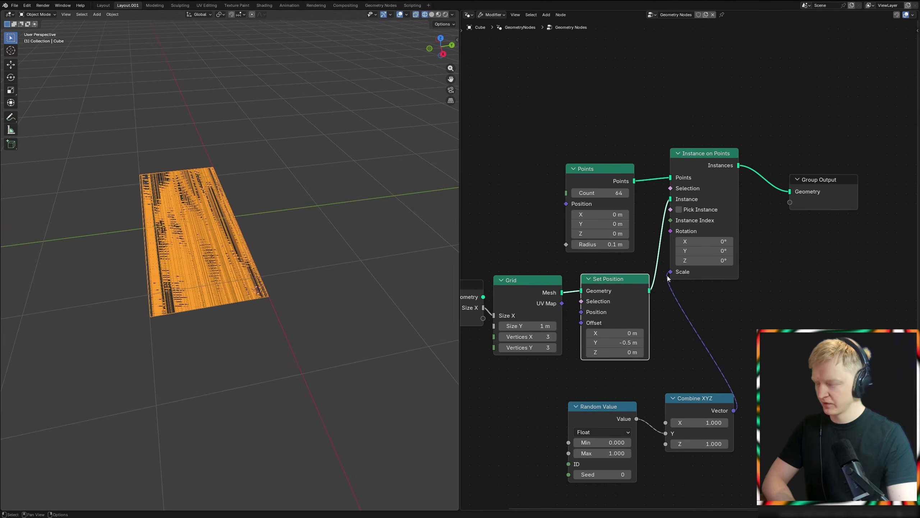
Step: Move the Group Output farther along and insert another Set Position node between Instance on Points and the Group Output
middle_drag(703, 261, 526, 298)
drag(641, 238, 779, 215)
middle_drag(315, 286, 331, 267)
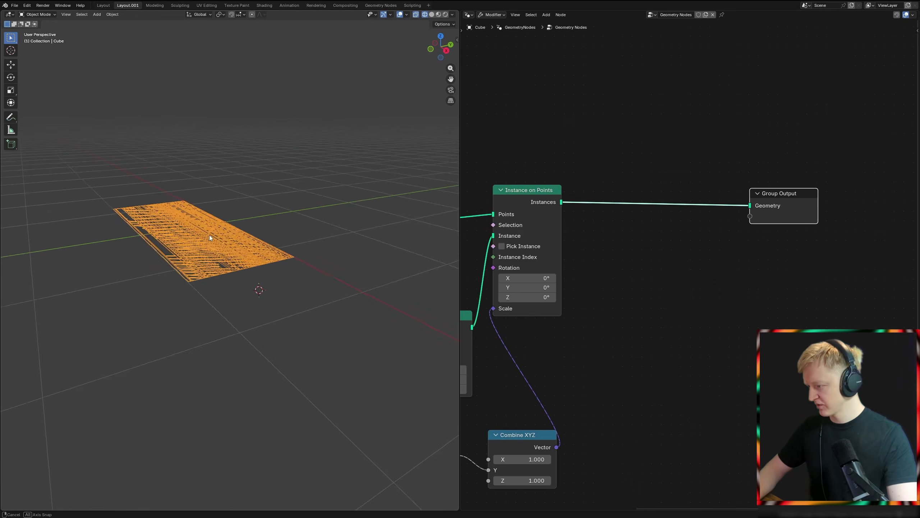
scroll(205, 243, up, 4)
scroll(626, 246, down, 3)
drag(564, 252, 569, 261)
key(shift+a)
text(set)
key(Return)
click(648, 239)
middle_drag(622, 279, 619, 290)
Step: Add an Instance Scale node above the Instance on Points node
scroll(618, 290, up, 3)
key(shift+a)
text(insta sca)
key(Return)
click(508, 137)
Step: Add a Separate XYZ node fed by the Instance Scale output
key(shift+a)
text(xyz)
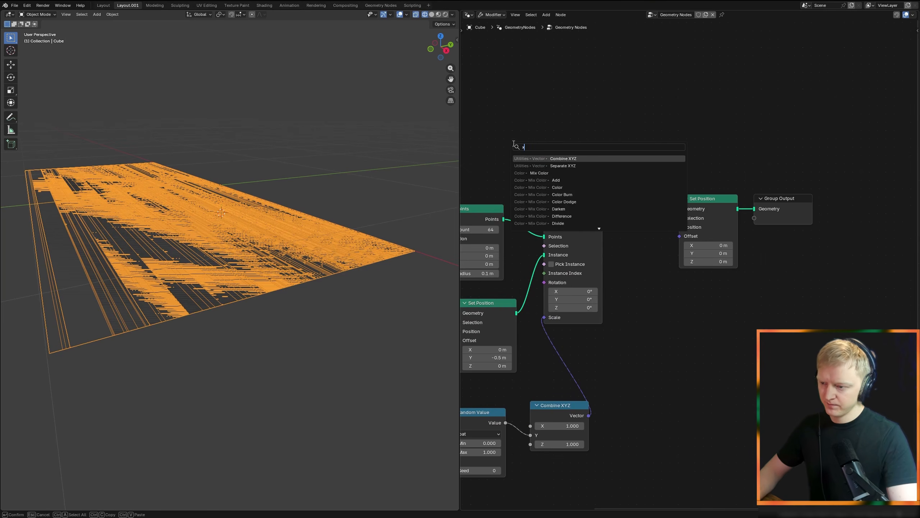
click(556, 165)
click(595, 117)
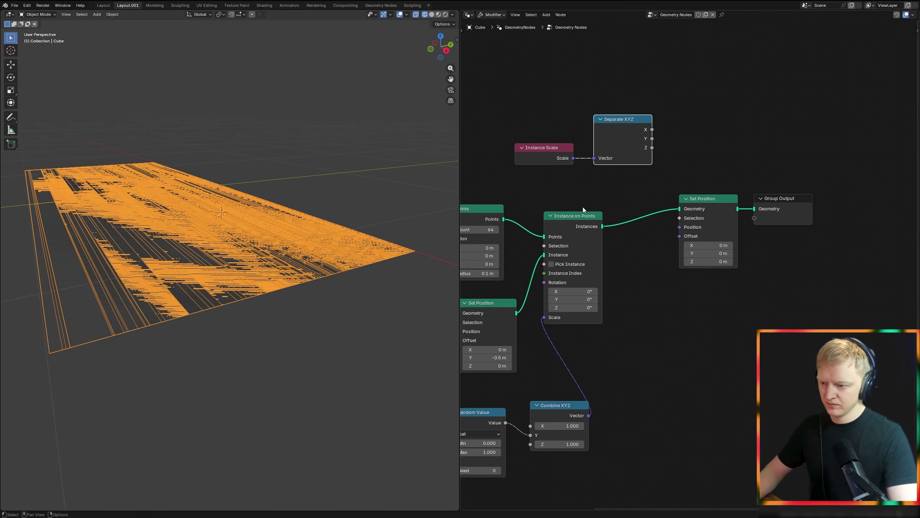
key(Home)
key(g)
right_click(656, 317)
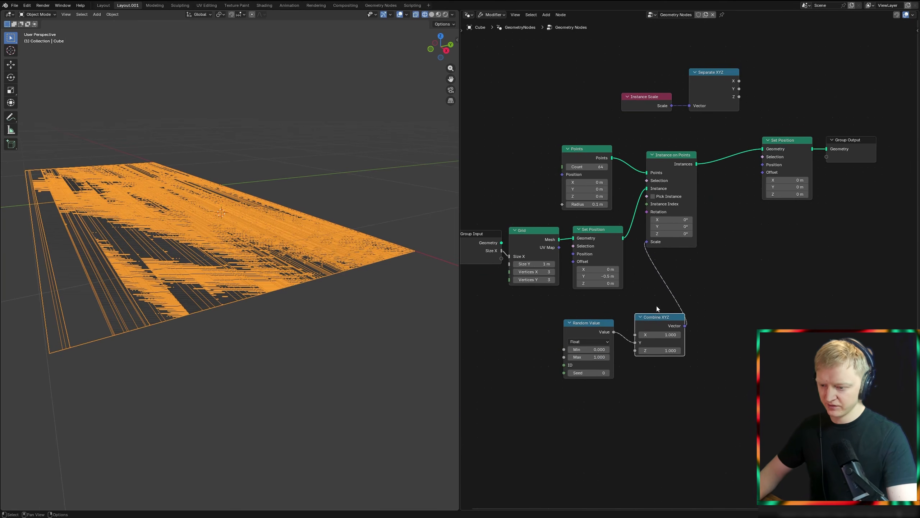
Step: Add an Accumulate Field node that takes the Y output of Separate XYZ as its value
middle_drag(714, 182, 632, 242)
scroll(633, 242, up, 3)
drag(710, 72, 717, 76)
text(acc)
key(Return)
click(705, 92)
middle_drag(728, 133, 650, 165)
Step: Link the Accumulate Field's Leading output to a new Combine XYZ node's Y and its vector to the second Set Position's Offset
scroll(650, 164, up, 3)
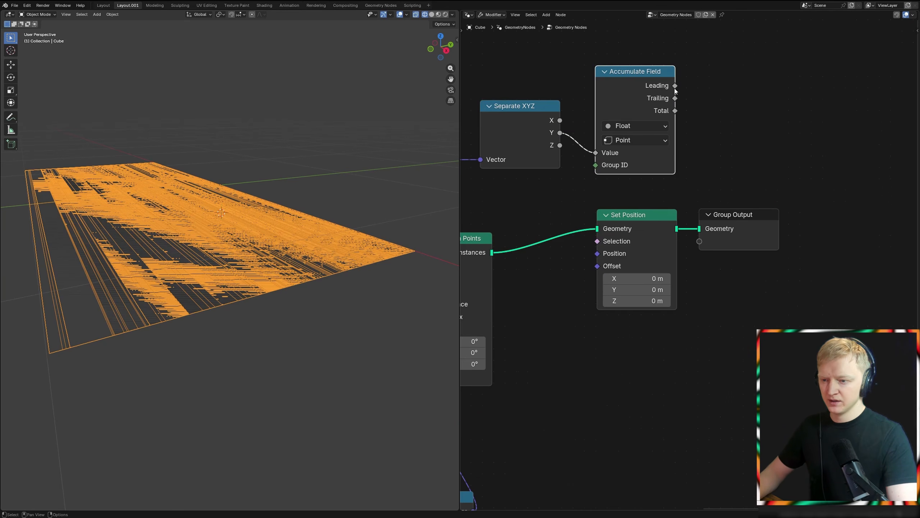
drag(675, 87, 733, 120)
text(xyz)
key(Return)
drag(810, 152, 597, 265)
Step: Connect the Accumulate Field's Trailing output to the Combine XYZ node's Y
drag(779, 168, 869, 168)
right_click(779, 168)
drag(675, 98, 729, 165)
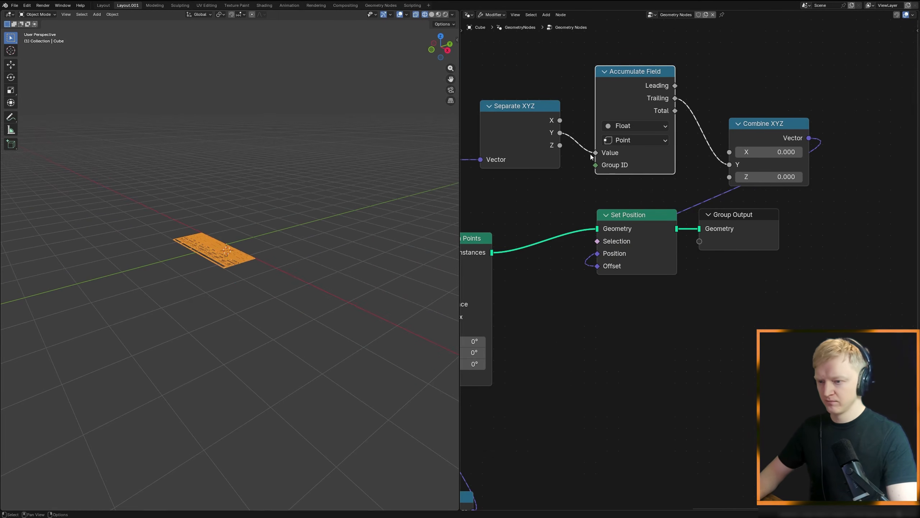
Step: Set the Accumulate Field's domain to Instance
scroll(662, 68, up, 2)
middle_drag(517, 181, 651, 206)
scroll(636, 186, down, 1)
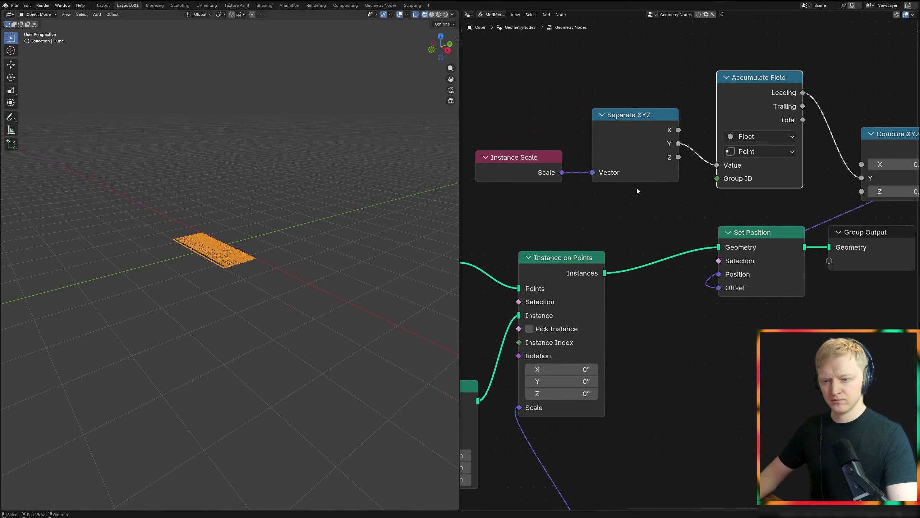
click(760, 151)
click(763, 250)
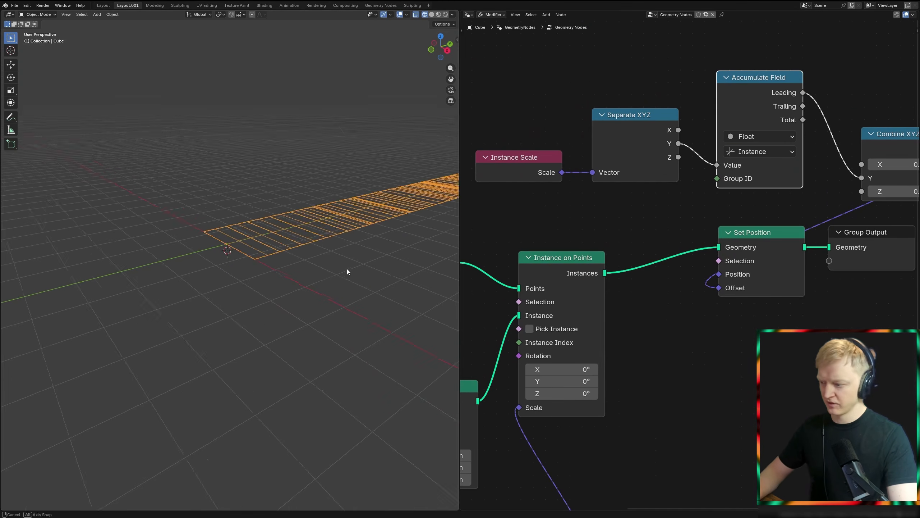
Step: Try the Trailing output in place of Leading for the Combine XYZ node's Y, and link Leading back
middle_drag(805, 95, 693, 95)
mouse_move(754, 168)
mouse_down()
mouse_move(719, 114)
mouse_move(736, 178)
mouse_move(748, 177)
mouse_up()
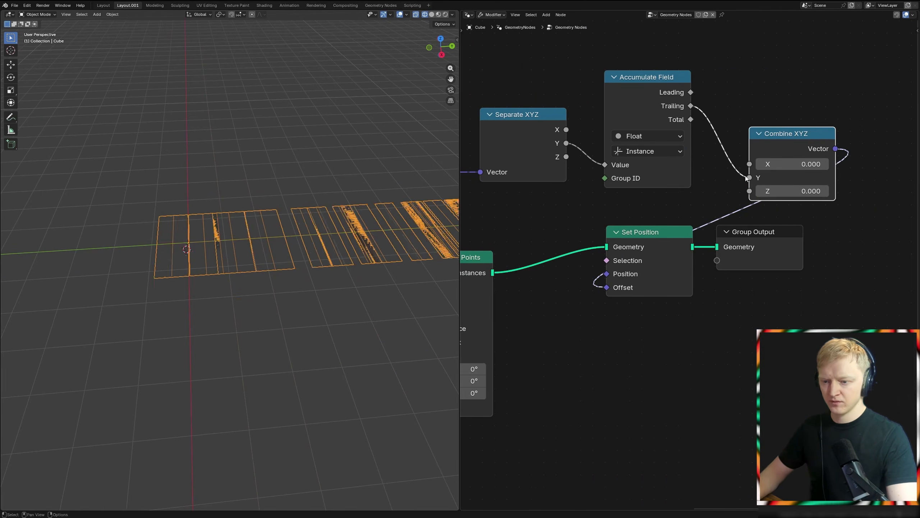
drag(691, 92, 749, 178)
Step: Move the offset's Combine XYZ node below the second Set Position node and switch the viewport back to solid shading
scroll(696, 222, down, 1)
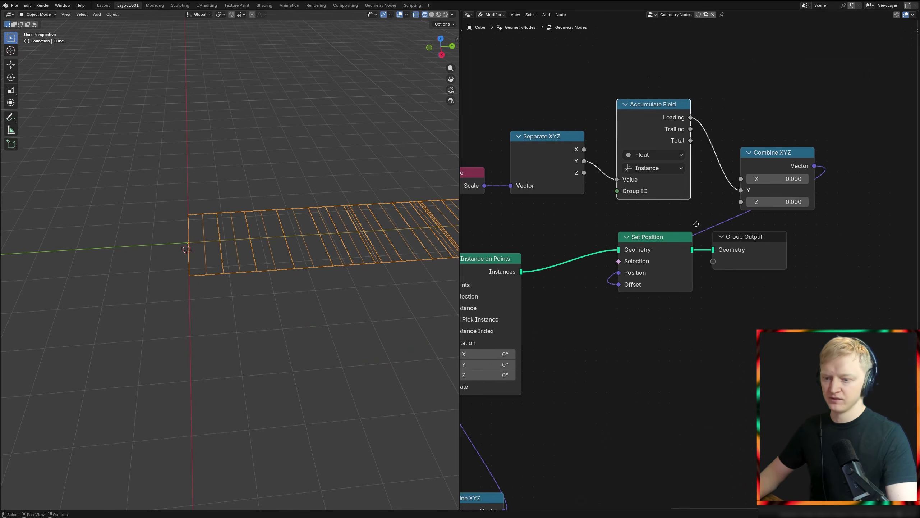
drag(804, 137, 684, 284)
key(shift+z)
Step: Examine the row of instanced grid strips along its length in the viewport
mouse_move(308, 271)
middle_down()
mouse_move(327, 272)
mouse_move(325, 297)
mouse_move(268, 291)
mouse_move(112, 340)
middle_up()
shift+right_drag(143, 267, 82, 280)
shift+right_click(199, 297)
scroll(389, 261, down, 4)
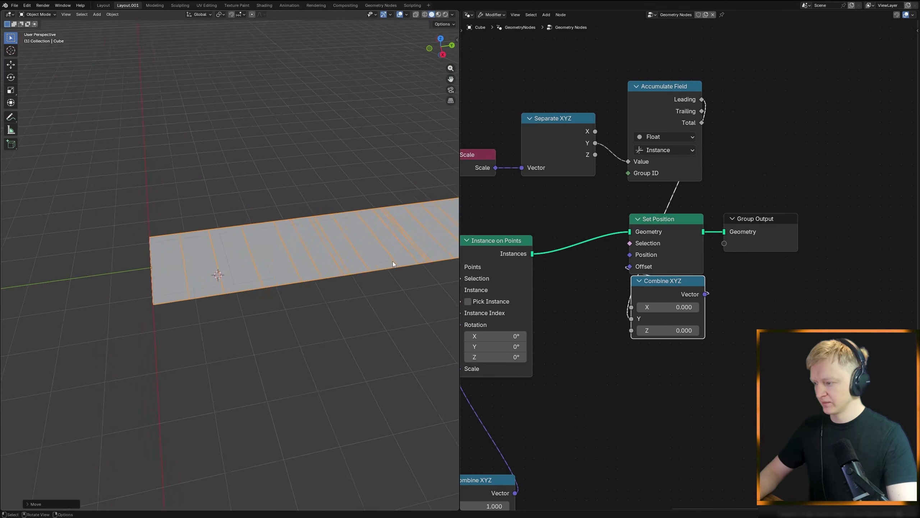
shift+middle_drag(389, 261, 252, 285)
scroll(363, 286, up, 3)
scroll(367, 287, down, 2)
shift+middle_drag(364, 287, 254, 285)
scroll(616, 325, down, 5)
middle_drag(609, 322, 561, 297)
shift+middle_drag(290, 286, 192, 300)
scroll(328, 287, up, 3)
shift+middle_drag(331, 287, 129, 306)
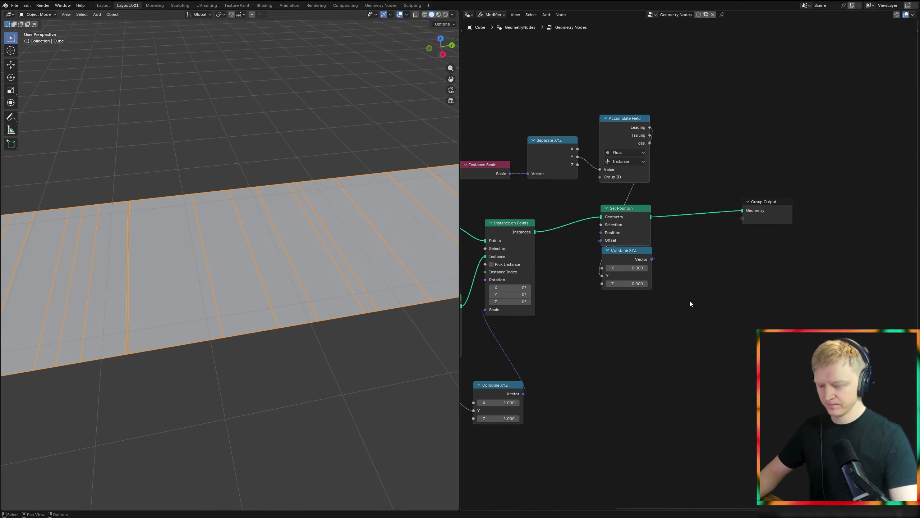
Step: Move the Group Output farther along and insert a Store Named Attribute node in front of it
middle_drag(687, 298, 520, 343)
drag(596, 251, 818, 244)
middle_drag(643, 317, 548, 298)
key(shift+a)
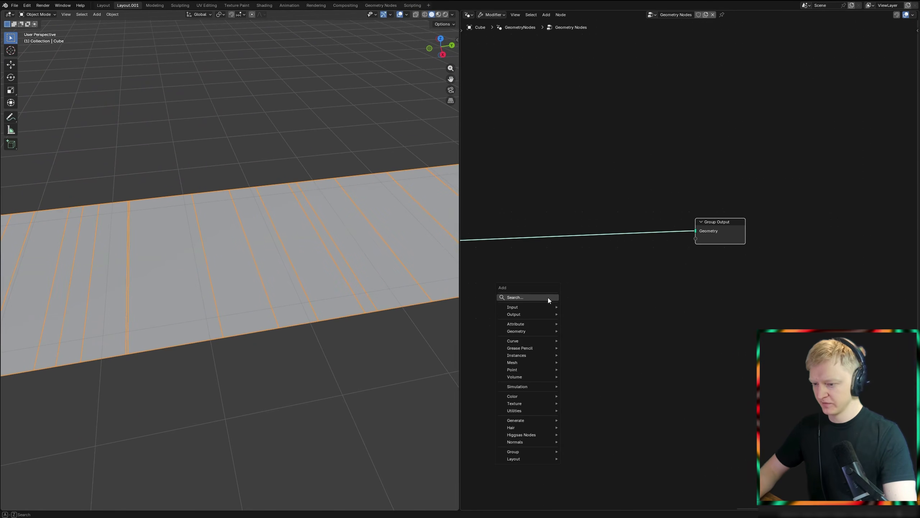
text(st named)
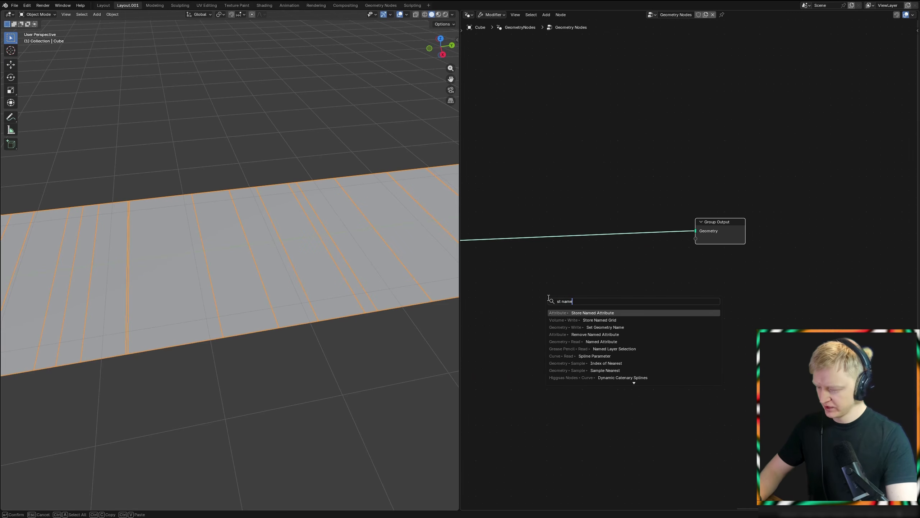
click(599, 313)
click(523, 205)
Step: Set the Store Named Attribute node's data type to Vector
scroll(562, 219, up, 5)
middle_drag(533, 284, 636, 261)
click(645, 187)
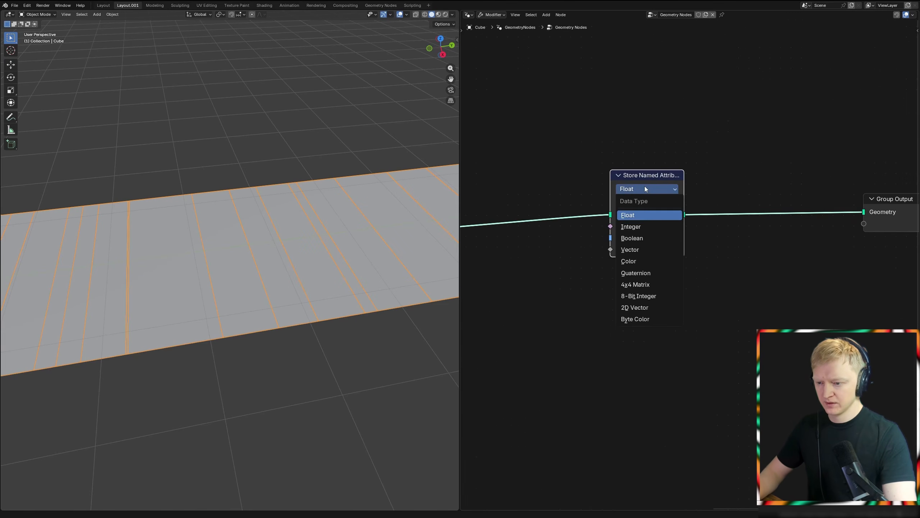
click(647, 250)
Step: Add a Position node and connect it to the Value input of the Store Named Attribute node
key(shift+a)
text(posit)
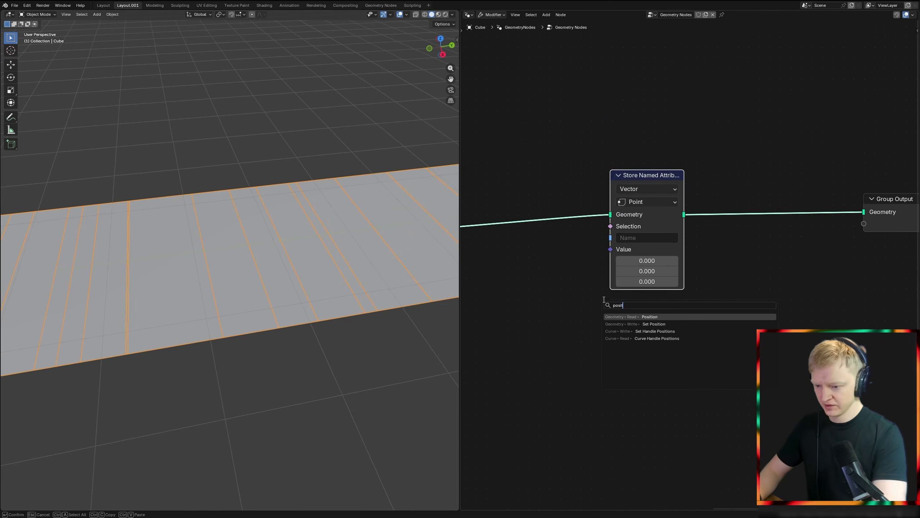
key(Return)
click(683, 327)
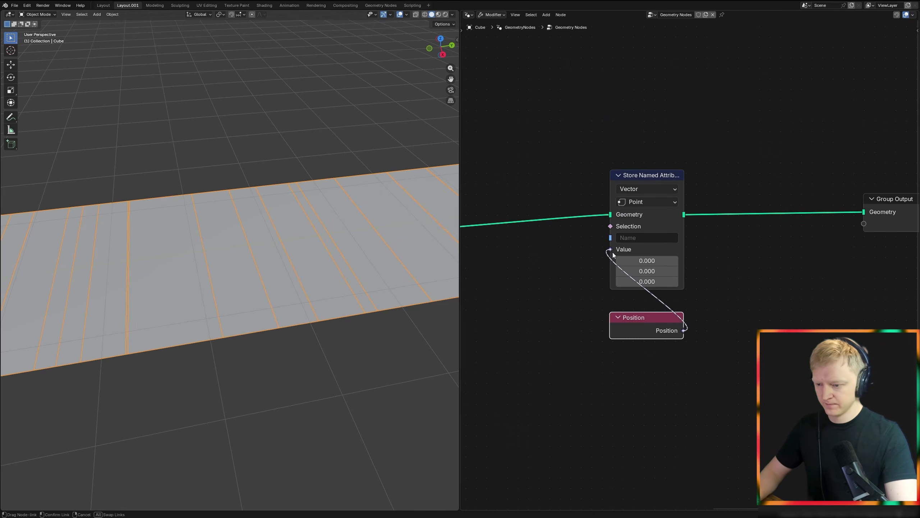
drag(612, 252, 611, 250)
Step: Name the stored attribute po1 and move the Position node directly beneath its Store Named Attribute node
click(631, 236)
key(Return)
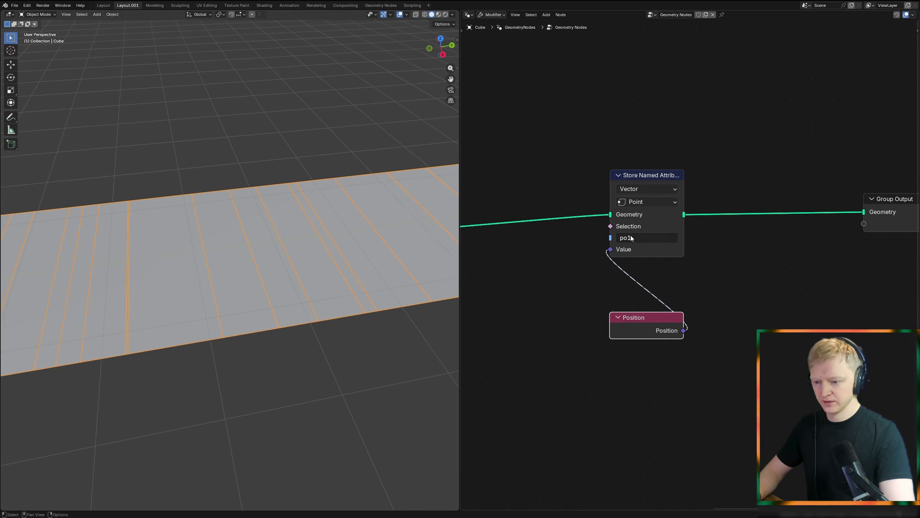
drag(640, 320, 639, 275)
Step: Duplicate the Store Named Attribute node, insert the copy before the Group Output, and name its attribute po2
click(706, 245)
middle_drag(706, 245, 609, 239)
click(564, 169)
key(shift+d)
click(699, 220)
click(700, 230)
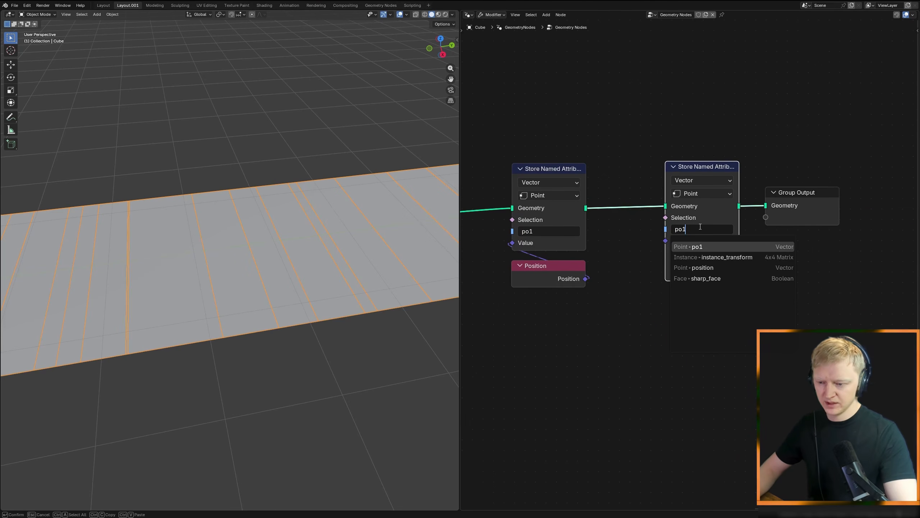
key(BackSpace)
text(2)
key(Return)
Step: Duplicate the Position node and connect the copy to the Value input of the po2 Store Named Attribute node
click(576, 279)
key(shift+d)
click(741, 319)
drag(674, 240, 673, 241)
Step: Set the po2 attribute's domain to Instance and move its Position node directly beneath it
click(701, 193)
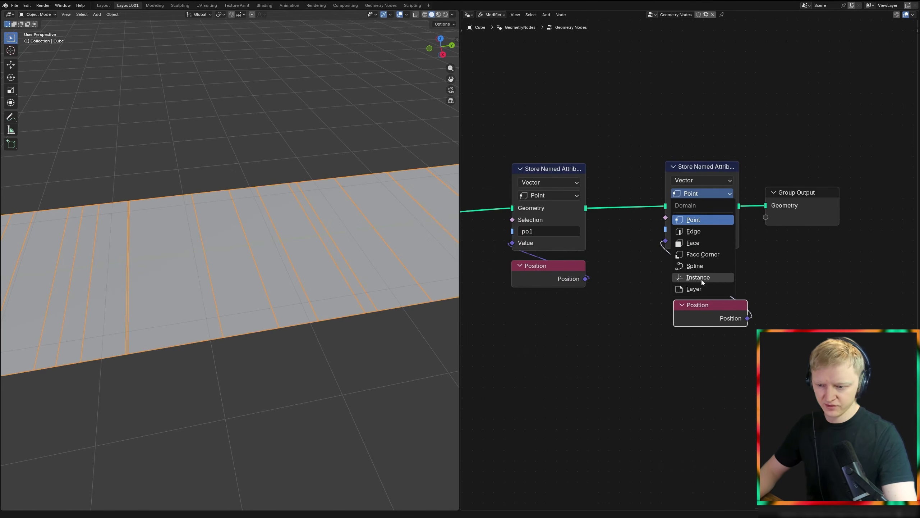
click(719, 280)
drag(706, 315, 698, 268)
Step: Move the Group Output farther along and insert a duplicate of the po2 Store Named Attribute node in front of it
middle_drag(749, 253, 661, 280)
drag(728, 230, 905, 222)
click(622, 217)
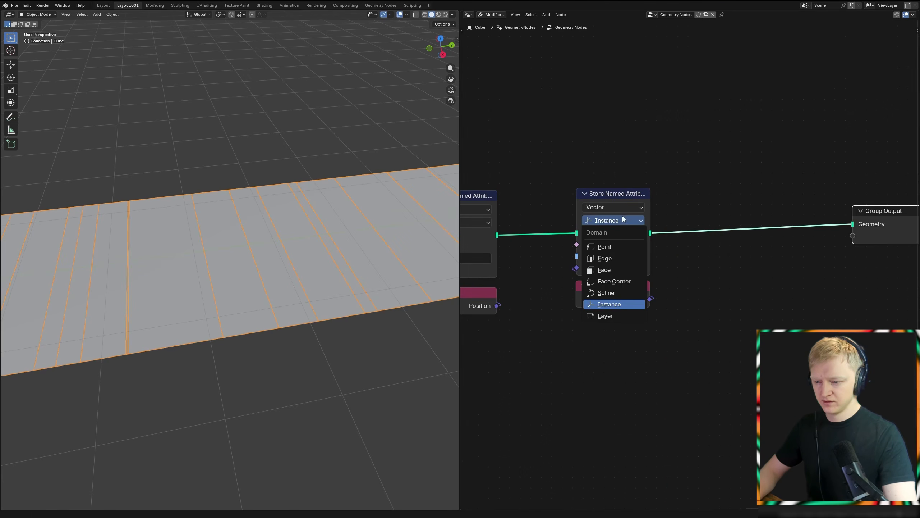
scroll(757, 286, down, 4)
click(660, 220)
key(shift+d)
click(787, 220)
Step: Add a Noise Texture node below the third Store Named Attribute node
middle_drag(727, 288, 706, 265)
key(shift+a)
text(noise te)
key(Return)
click(681, 329)
middle_drag(716, 369, 604, 349)
Step: Add a Combine XYZ node, feeding the noise Factor into X and its Vector into the third Store Named Attribute's Value
scroll(606, 343, up, 3)
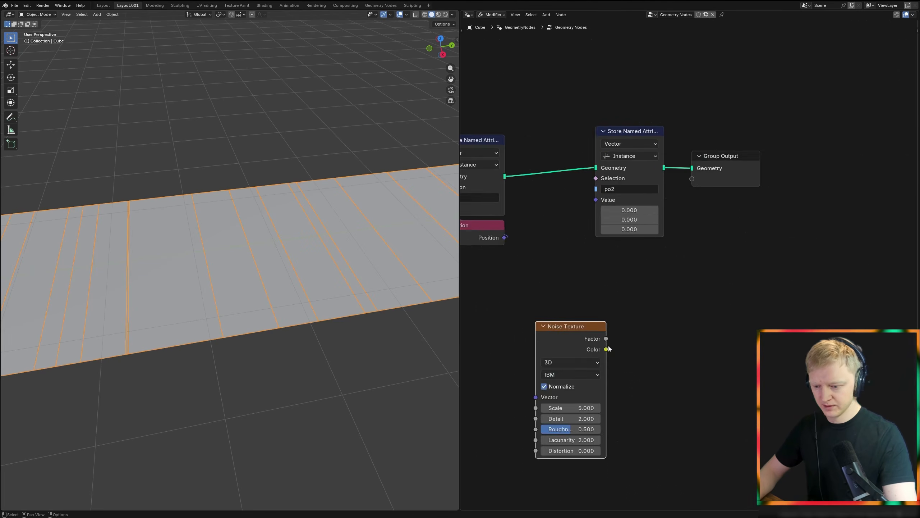
scroll(607, 344, up, 1)
key(shift+a)
text(xyz)
key(Return)
click(598, 255)
drag(599, 345, 598, 287)
drag(672, 273, 591, 197)
Step: Stack the Combine XYZ and Noise Texture nodes directly beneath the third Store Named Attribute node
key(g)
click(551, 311)
drag(561, 350, 626, 307)
middle_drag(668, 241, 628, 287)
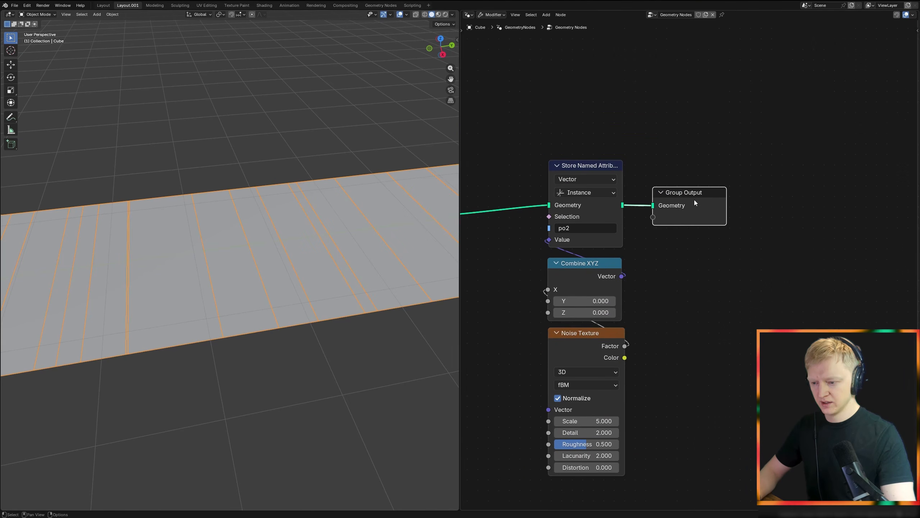
Step: Rename the third stored attribute to offset
click(572, 228)
key(BackSpace)
key(BackSpace)
key(BackSpace)
text(offset)
key(Return)
Step: Insert a Set Position node before the Group Output and drive its Offset with the Combine XYZ vector
drag(690, 200, 814, 192)
key(shift+a)
text(sp)
key(Return)
click(682, 177)
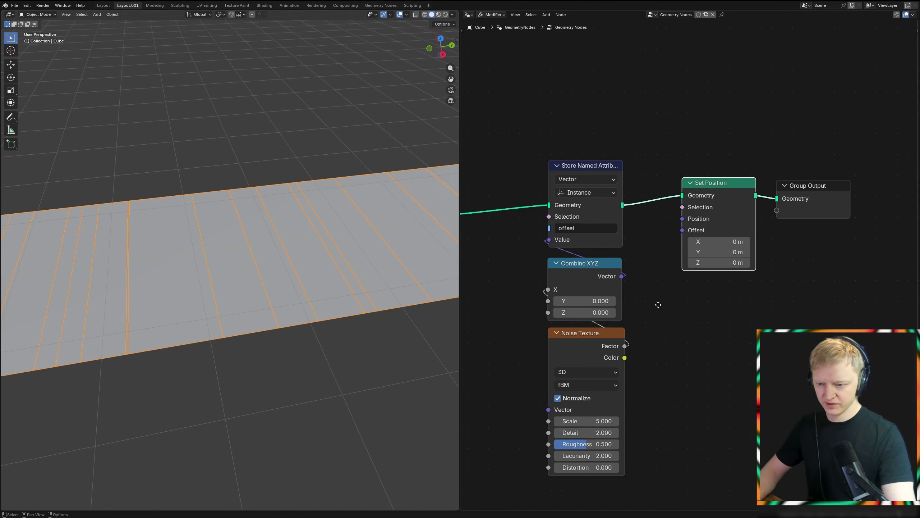
middle_drag(657, 302, 652, 285)
drag(674, 214, 677, 211)
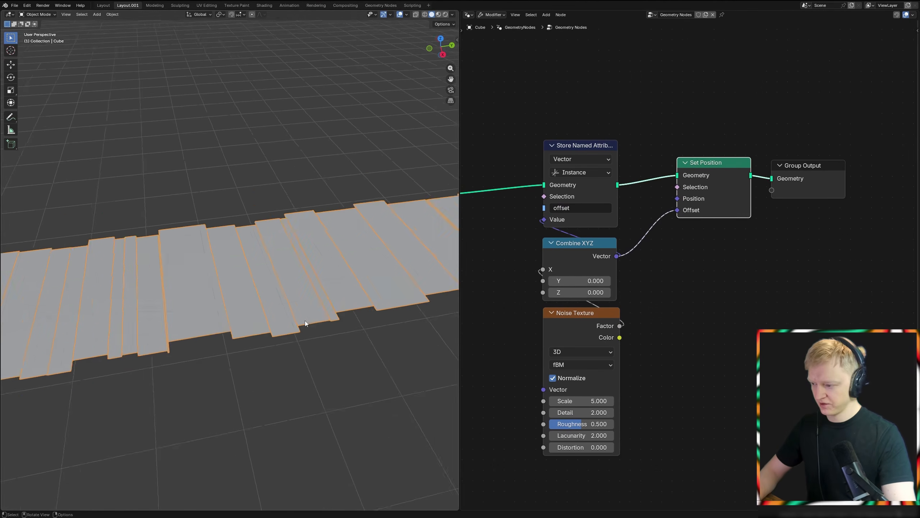
Step: Turn off Normalize on the Noise Texture node
middle_drag(304, 319, 442, 312)
middle_drag(565, 352, 621, 297)
click(621, 326)
middle_drag(313, 311, 341, 300)
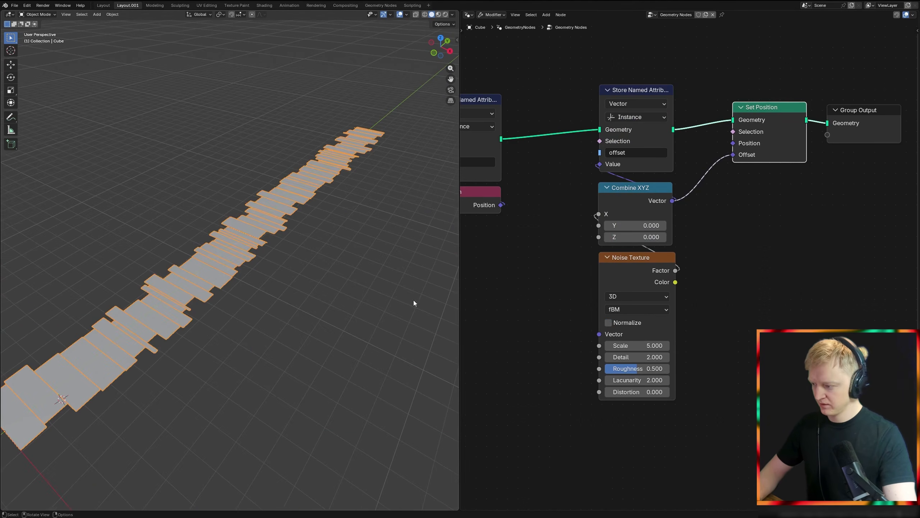
ctrl+scroll(620, 300, down, 1)
Step: Switch the Noise Texture to 4D with W 5.4, Scale 1 and Detail 2
drag(631, 345, 677, 346)
key(Return)
double_click(645, 353)
text(1)
key(Return)
drag(642, 368, 626, 368)
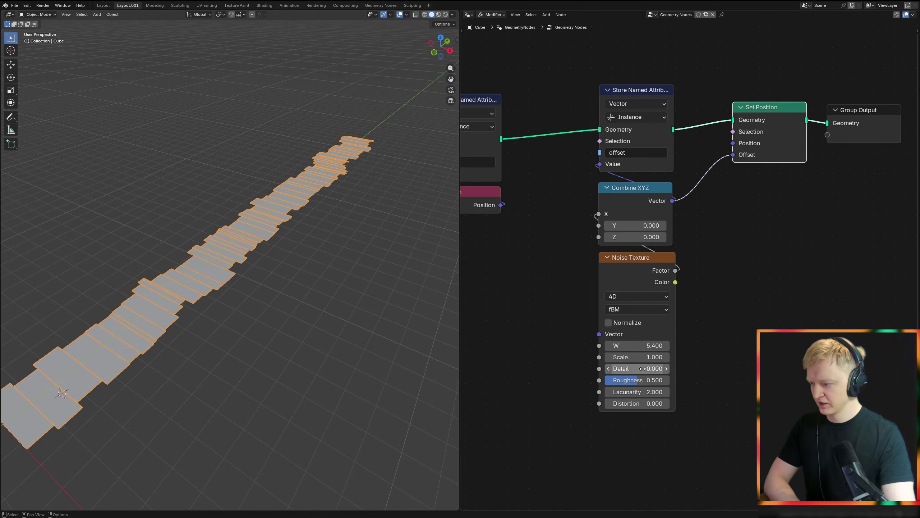
text(2)
key(Return)
Step: Insert a Multiply node with a value of 1.25 between the Noise Texture and the Combine XYZ node
middle_drag(312, 319, 319, 313)
drag(655, 278, 654, 347)
drag(706, 318, 706, 318)
text(mul)
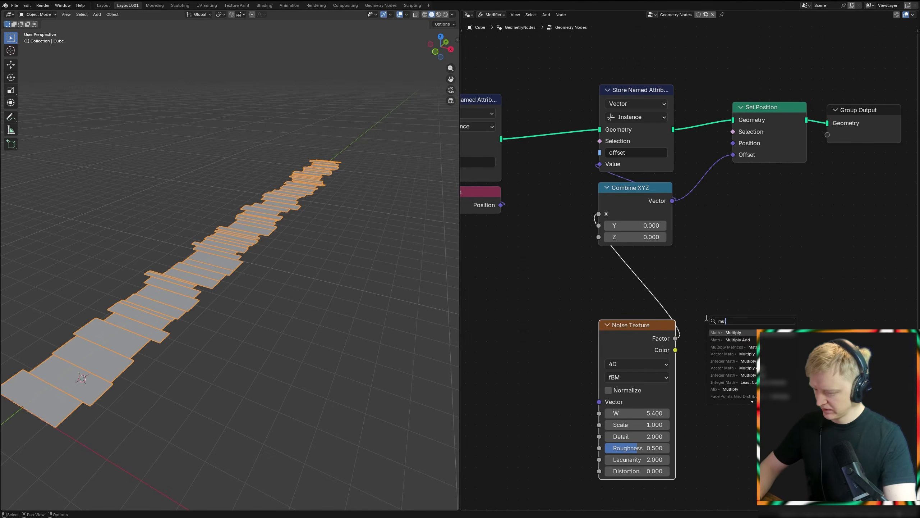
text(t)
click(724, 332)
click(735, 323)
text(1.25)
key(Return)
Step: Stack the Multiply and Noise Texture nodes beneath the Combine XYZ node
middle_drag(788, 256, 675, 286)
scroll(674, 286, down, 4)
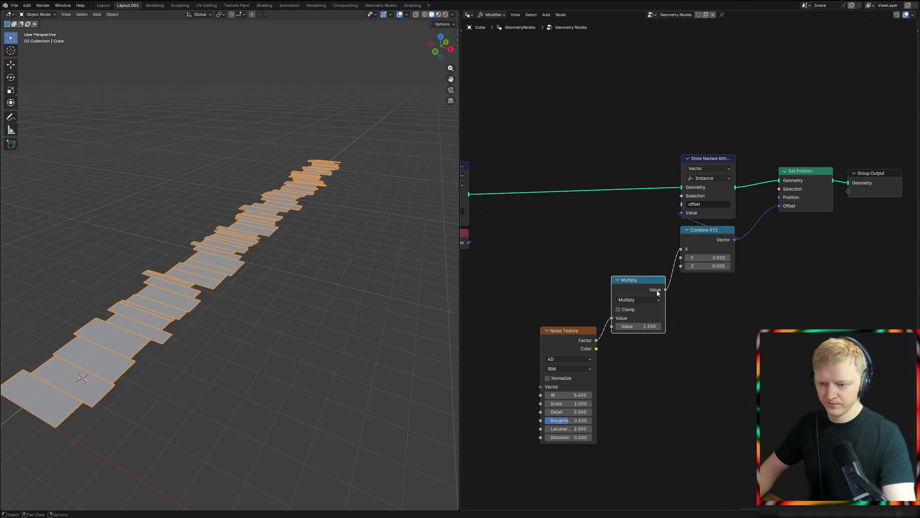
drag(641, 287, 713, 289)
drag(584, 330, 727, 342)
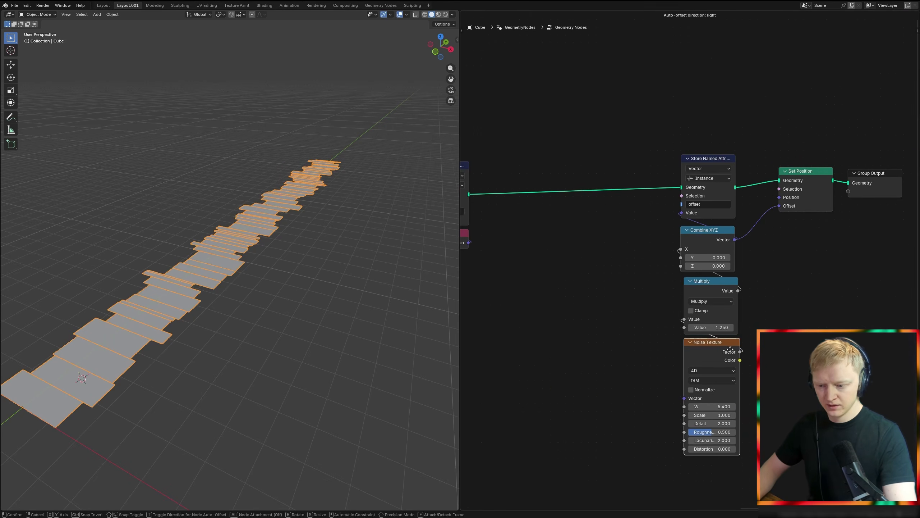
Step: Remove the Set Position node while keeping the geometry connection, and move the Group Output farther along
click(812, 199)
key(ctrl+x)
middle_drag(812, 198, 701, 236)
click(771, 217)
Step: Move the offset Store Named Attribute node and its Combine XYZ, Multiply and Noise Texture nodes next to the po2 node
scroll(721, 202, down, 3)
drag(596, 163, 664, 411)
middle_drag(610, 312, 741, 284)
key(g)
key(x)
click(606, 293)
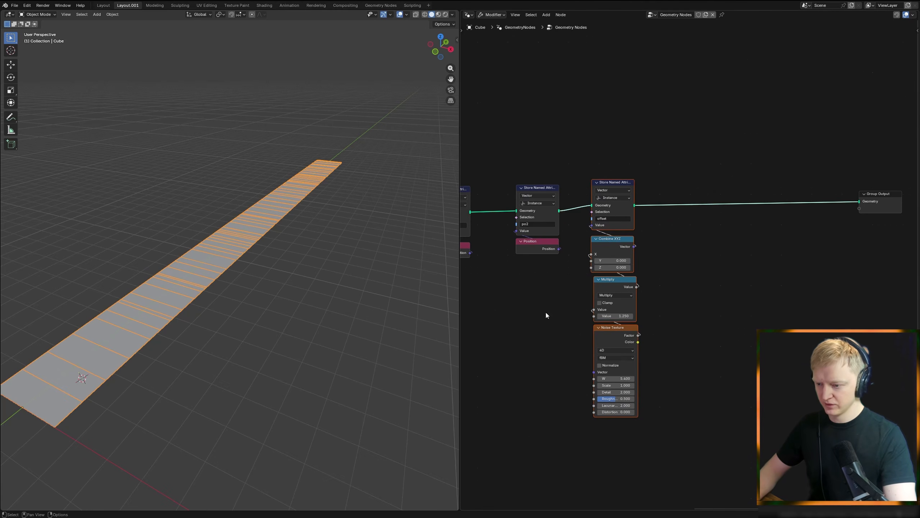
key(g)
click(623, 274)
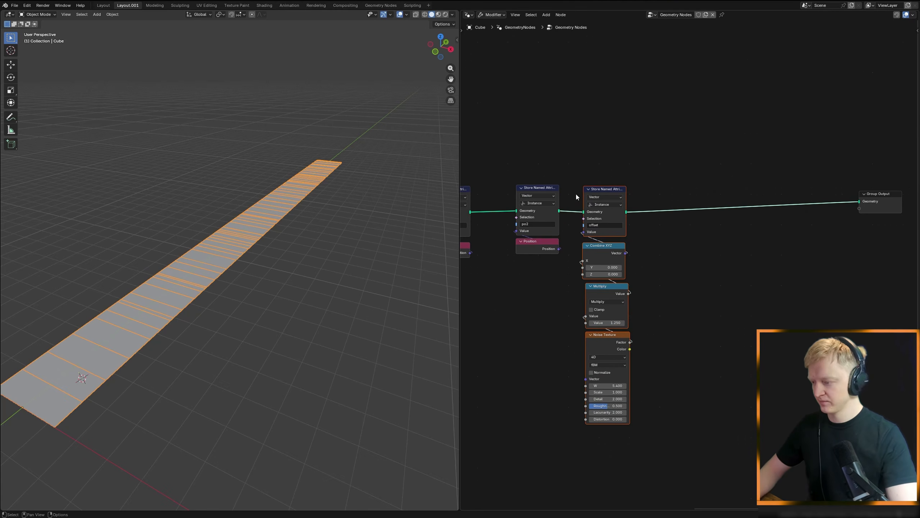
Step: Insert a Realize Instances node between the offset Store Named Attribute node and the Group Output
middle_drag(684, 204, 616, 252)
key(shift+a)
key(Return)
click(624, 248)
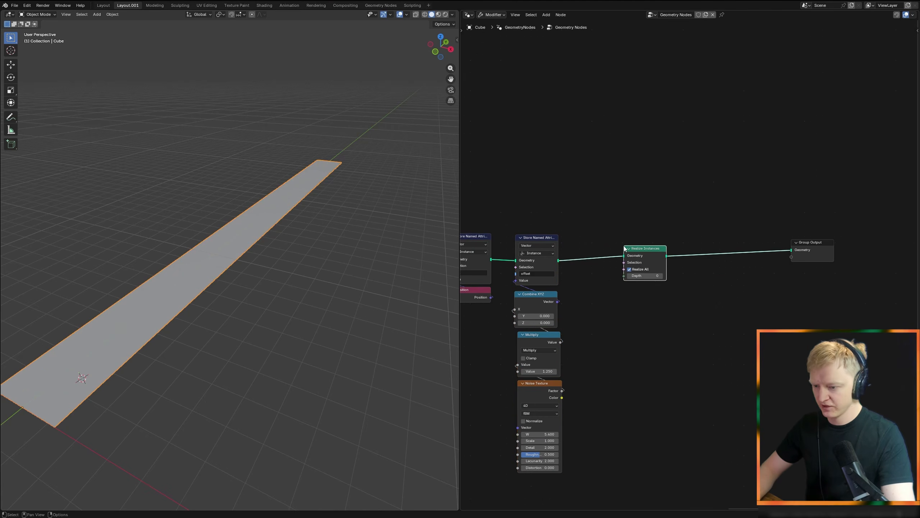
middle_drag(580, 298, 613, 282)
click(612, 282)
Step: Activate the Annotate tool and switch the 3D viewport to wireframe shading
middle_drag(297, 334, 313, 301)
click(15, 121)
key(shift+z)
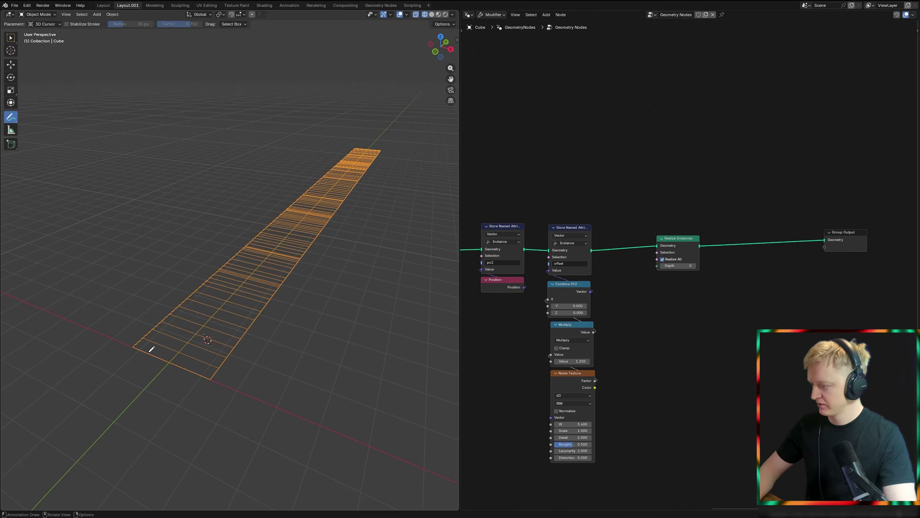
Step: Sketch annotation strokes along the near corner of the strip and undo them
drag(140, 341, 147, 337)
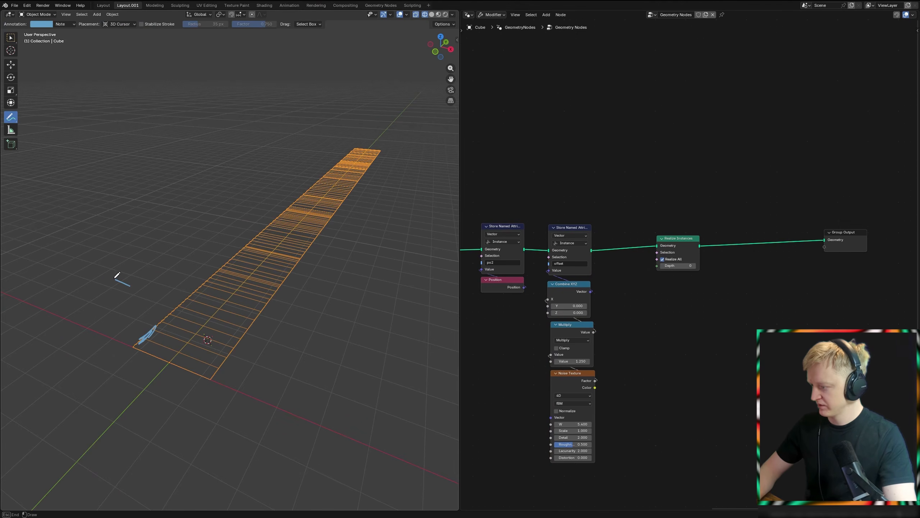
key(ctrl+z)
key(ctrl+z)
key(ctrl+z)
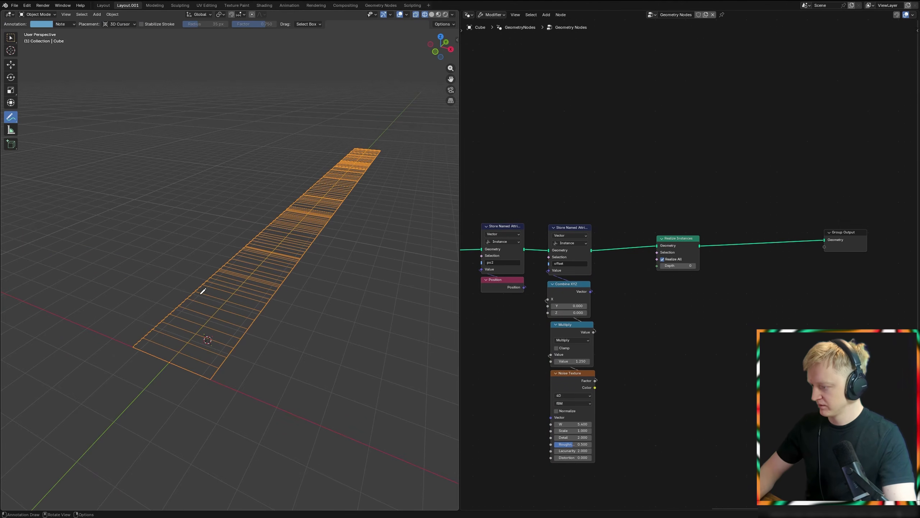
key(ctrl+z)
Step: Set the Grid node's Vertices X to 32
scroll(613, 351, down, 3)
middle_drag(613, 352, 653, 288)
scroll(659, 289, up, 12)
mouse_move(640, 301)
mouse_down()
mouse_move(682, 301)
mouse_move(616, 301)
mouse_move(629, 302)
mouse_up()
click(629, 302)
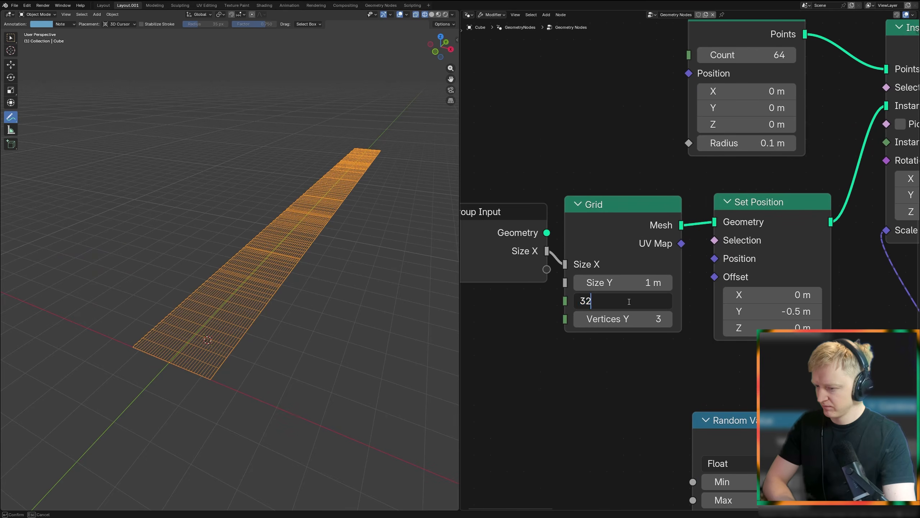
key(Return)
Step: Mark the long outer edge of the wireframe strip with annotation strokes
middle_drag(188, 339, 193, 311)
scroll(193, 311, up, 3)
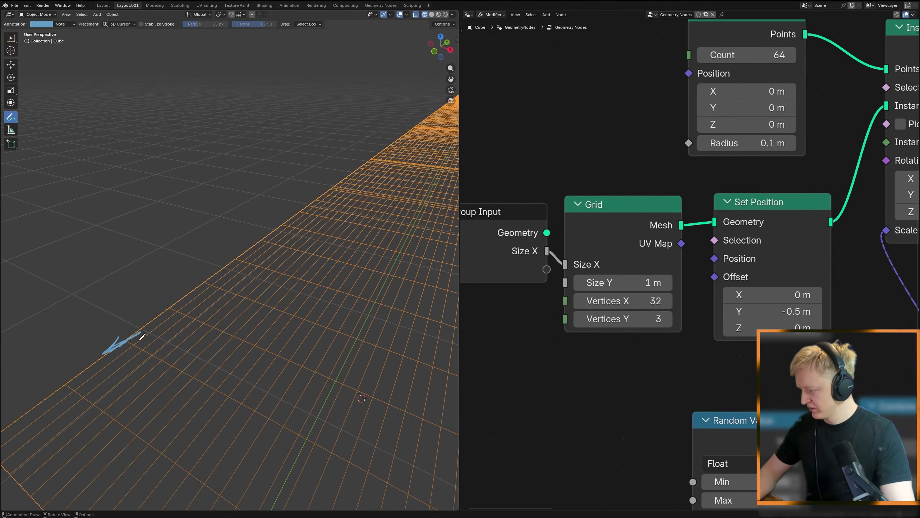
mouse_move(191, 311)
mouse_down()
mouse_move(72, 241)
mouse_move(72, 289)
mouse_up()
mouse_move(120, 299)
ctrl+mouse_down()
mouse_move(83, 290)
mouse_move(65, 268)
ctrl+mouse_up()
scroll(314, 271, down, 10)
shift+middle_drag(272, 264, 242, 273)
scroll(737, 276, down, 5)
Step: Insert an Extrude Mesh node between Realize Instances and the Group Output and set its mode to Edges
middle_drag(737, 276, 586, 295)
scroll(587, 295, down, 6)
middle_drag(882, 265, 463, 294)
scroll(656, 269, up, 5)
middle_drag(656, 270, 680, 267)
scroll(678, 262, up, 3)
key(shift+a)
text(extrude)
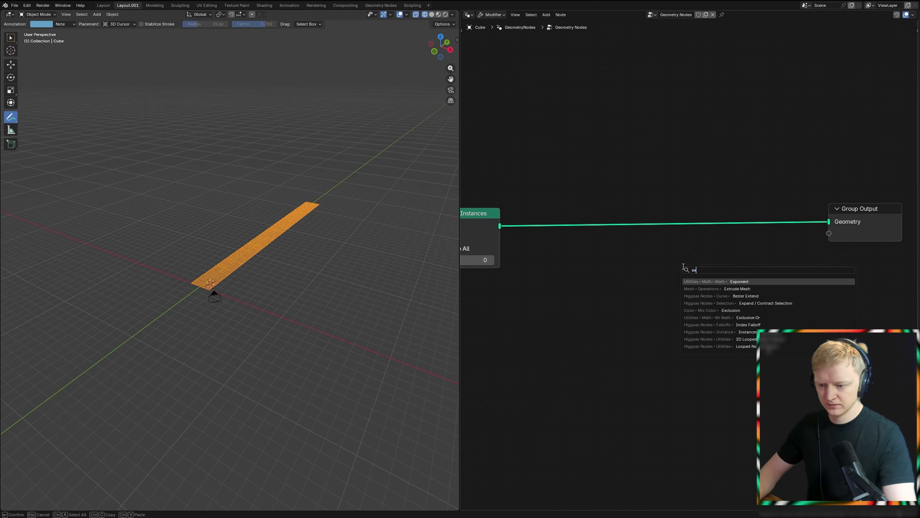
key(Return)
click(685, 189)
click(711, 249)
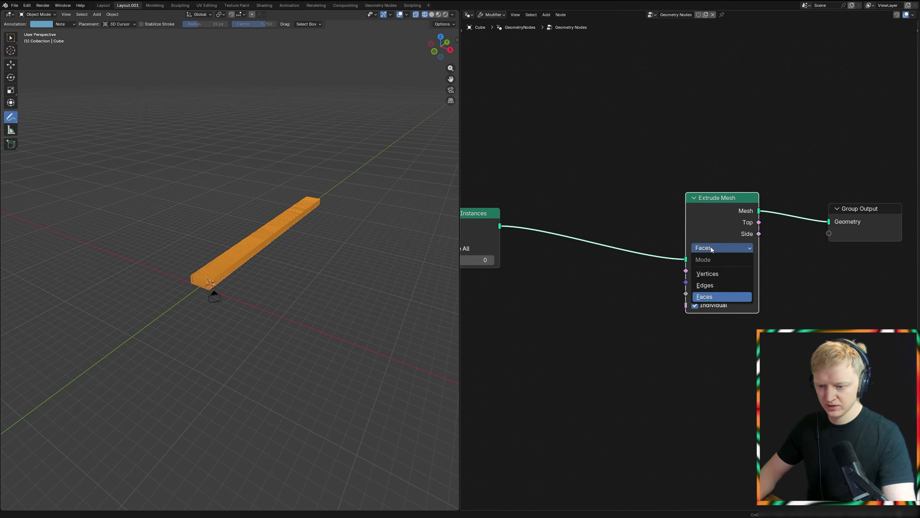
click(710, 286)
Step: Add a Vector node and connect it to the Extrude Mesh node's Offset input
middle_drag(688, 306, 663, 282)
key(shift+a)
text(vec)
key(Return)
click(670, 296)
drag(742, 310, 661, 257)
Step: Set the Vector node's X to -1 and position it directly beneath the Extrude Mesh node
click(706, 305)
text(-1)
key(Return)
scroll(325, 308, up, 3)
middle_drag(496, 331, 516, 300)
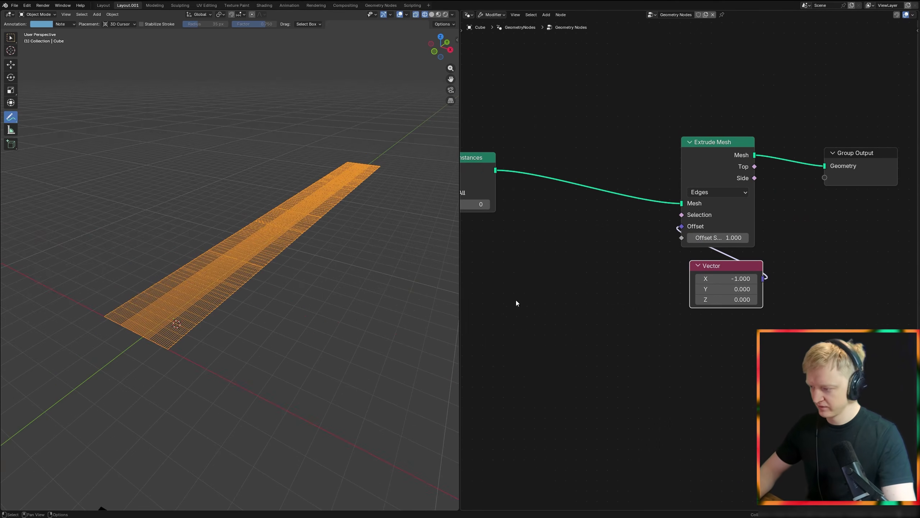
drag(724, 271, 708, 263)
scroll(708, 263, down, 2)
middle_drag(627, 299, 710, 261)
key(shift+a)
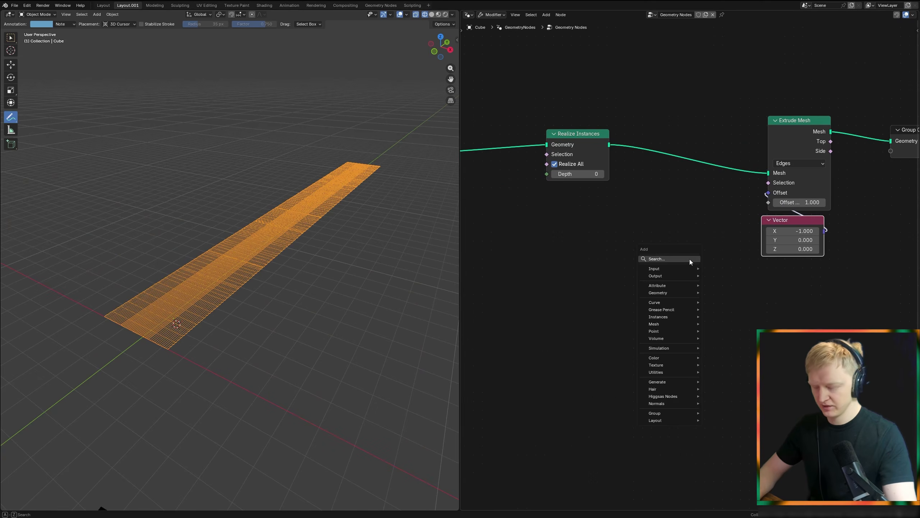
click(704, 209)
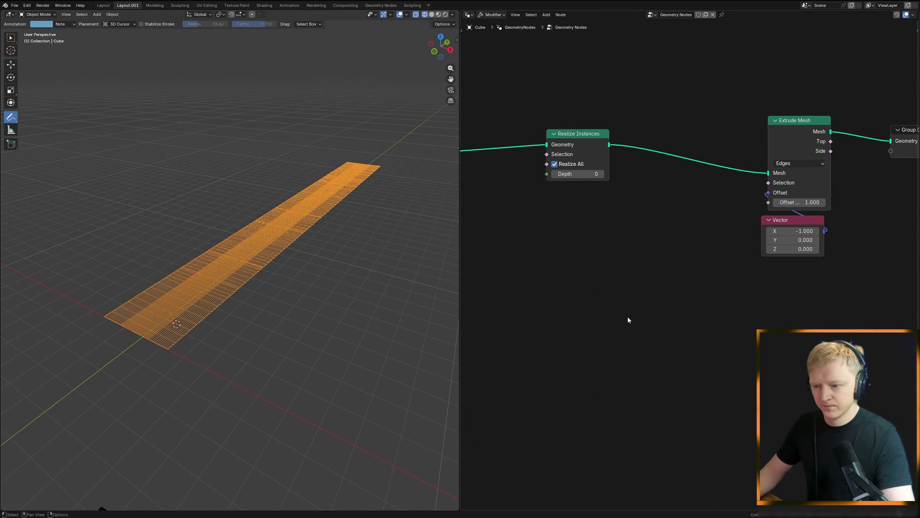
middle_drag(616, 295, 636, 291)
key(shift+a)
text(named)
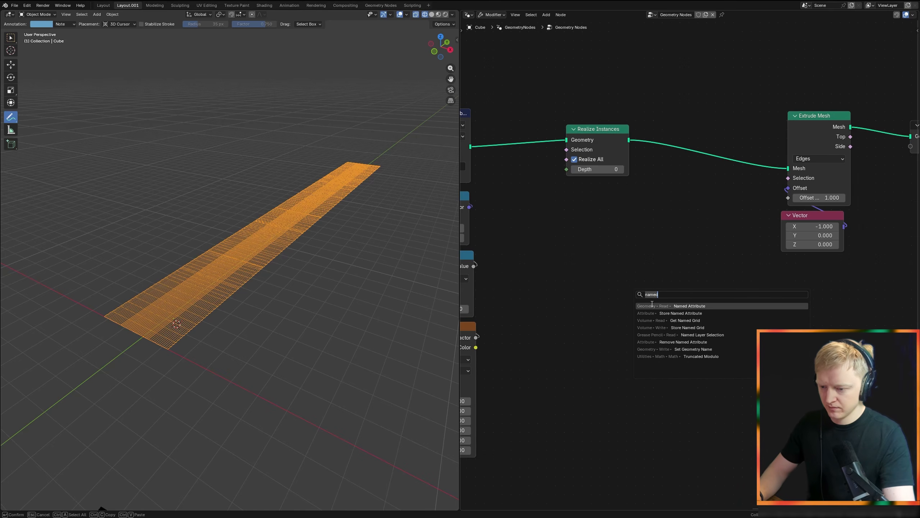
Step: Add a Group Input node in the free space below Realize Instances
key(shift+a)
text(gr)
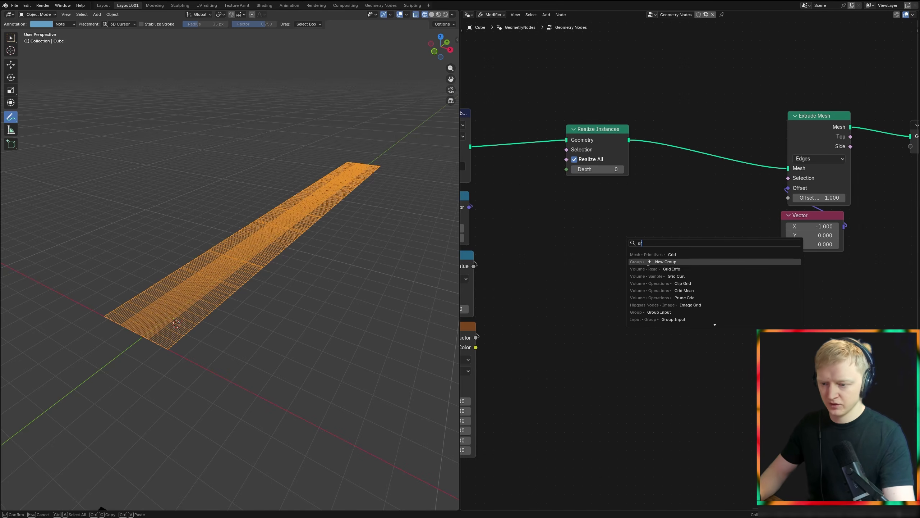
text( inp)
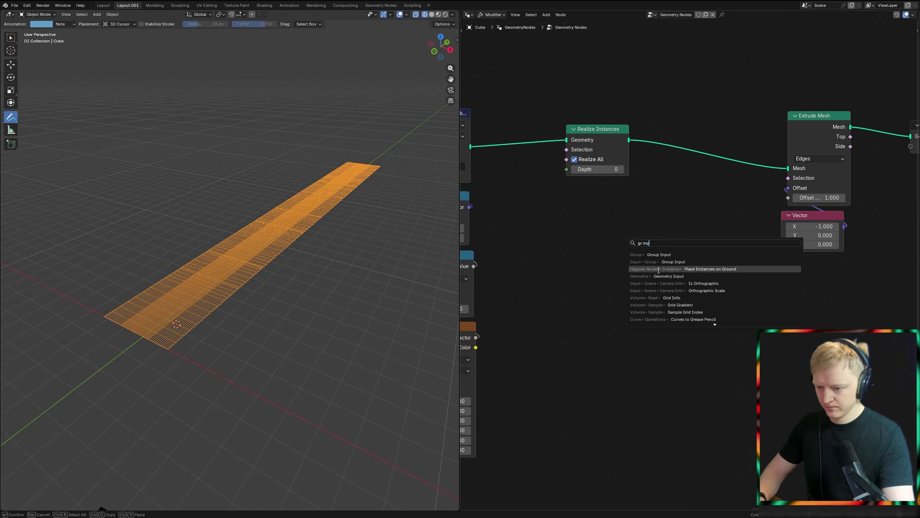
click(653, 255)
click(556, 276)
middle_drag(604, 293, 593, 274)
Step: Connect the Group Input's Size X to a math Divide node and set its divisor to 2
drag(607, 278, 656, 263)
text(div)
key(Return)
click(663, 267)
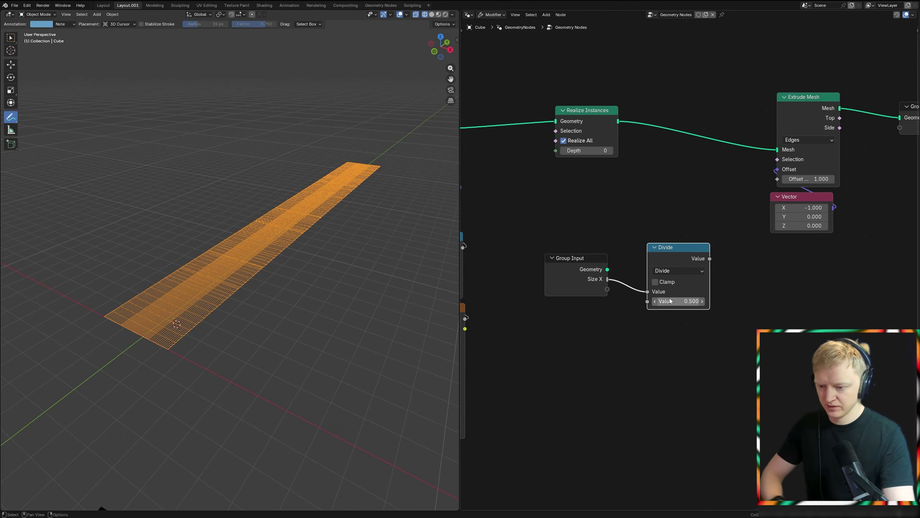
click(670, 301)
text(2)
key(Return)
Step: Feed the Divide result into the X of a new Combine XYZ node and move the three-node chain lower
key(shift+a)
drag(676, 246, 721, 267)
text(xy)
key(Return)
click(717, 251)
drag(569, 352, 746, 268)
key(g)
click(717, 367)
Step: Add a Position node above the Group Input and Divide chain
key(shift+a)
text(posit)
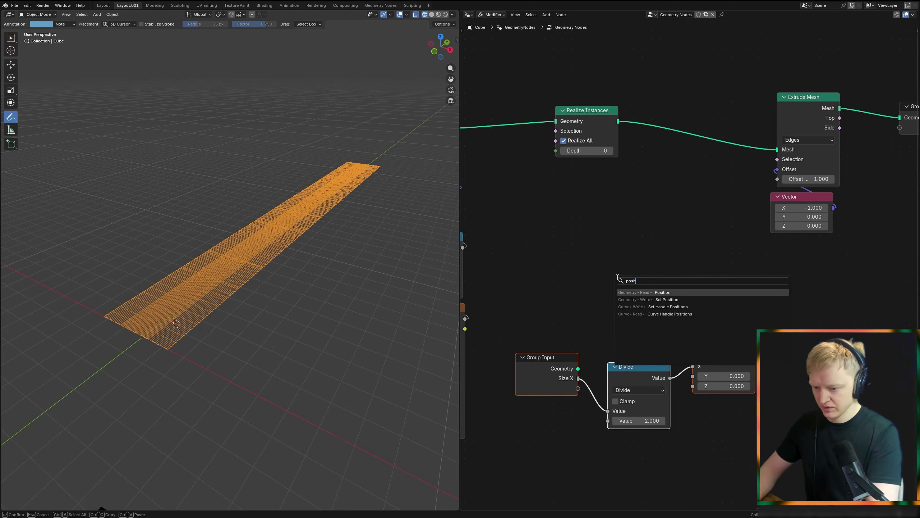
key(Return)
click(585, 254)
middle_drag(672, 292, 598, 287)
Step: Sum the Position and Combine XYZ vectors with an Add node and feed the result into a Separate XYZ node
drag(573, 263, 677, 275)
text(add)
key(Return)
click(686, 309)
drag(681, 350, 689, 325)
drag(748, 287, 766, 289)
text(xyz)
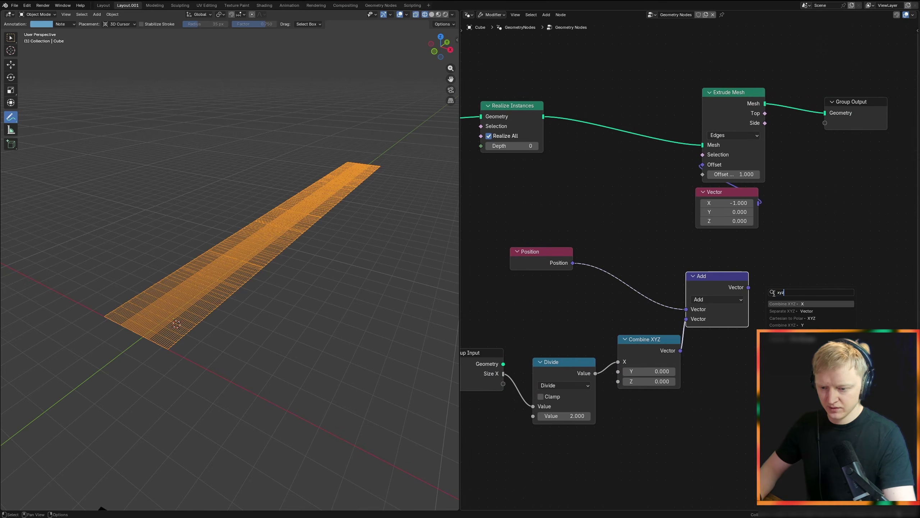
click(793, 310)
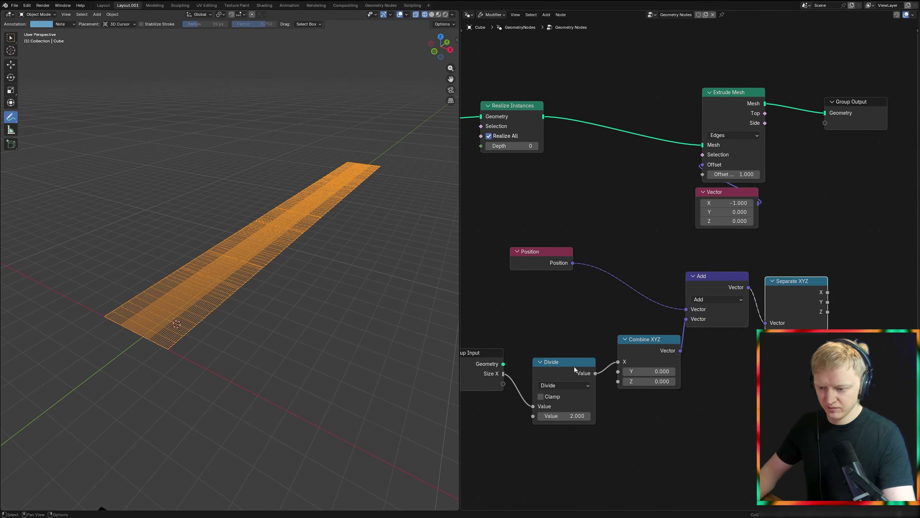
Step: Compare Separate XYZ's X using an Equal node and connect its result to the Extrude Mesh node's Selection
scroll(701, 311, down, 1)
middle_drag(701, 310, 668, 325)
drag(652, 313, 660, 357)
drag(741, 314, 635, 197)
key(Return)
middle_drag(273, 259, 321, 249)
middle_drag(689, 195, 638, 217)
Step: Insert a Set Position node before Extrude Mesh, drive its Selection with the Equal result and set its Z offset to 0.8 m
key(shift+a)
text(set)
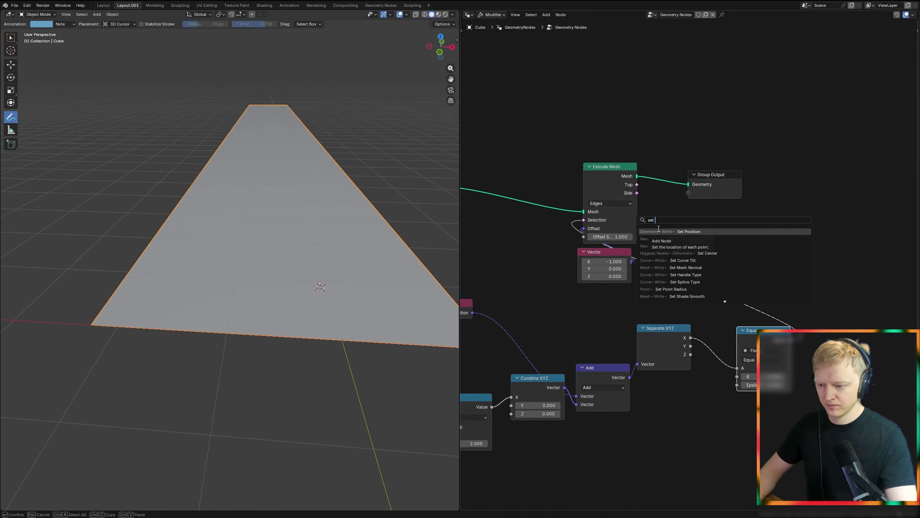
key(Return)
click(525, 170)
middle_drag(526, 171, 597, 165)
drag(862, 334, 589, 184)
mouse_move(608, 223)
mouse_down()
mouse_move(634, 223)
mouse_move(620, 223)
mouse_up()
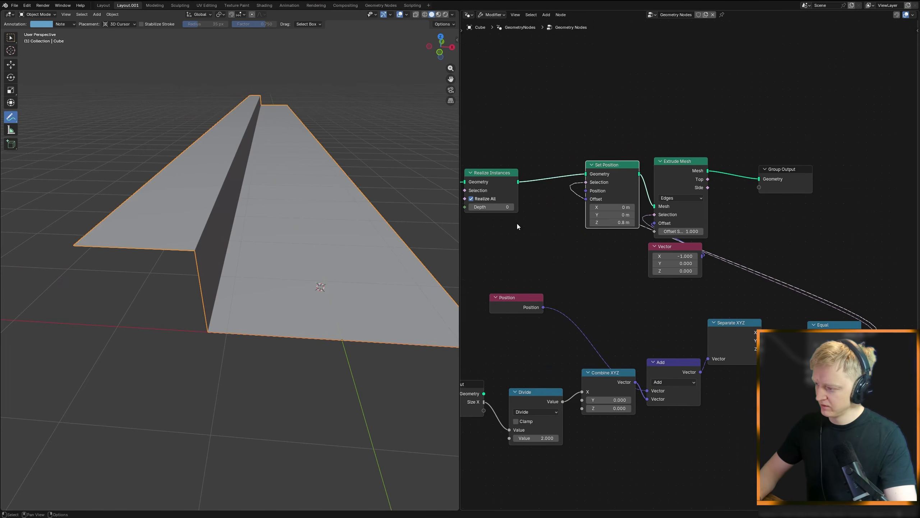
Step: Inspect the offset edge in wireframe without the extrusion and remove the Set Position node while keeping the links
key(shift+z)
middle_drag(140, 221, 141, 232)
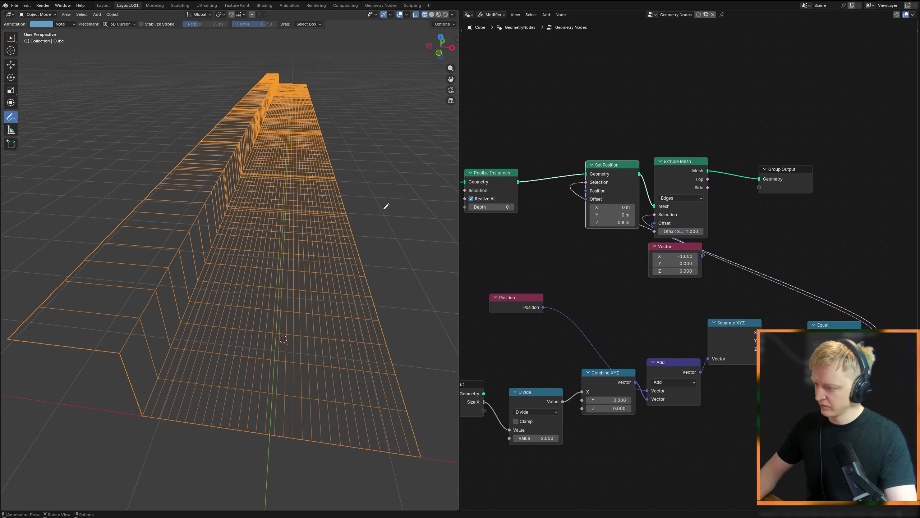
alt+shift+click(609, 176)
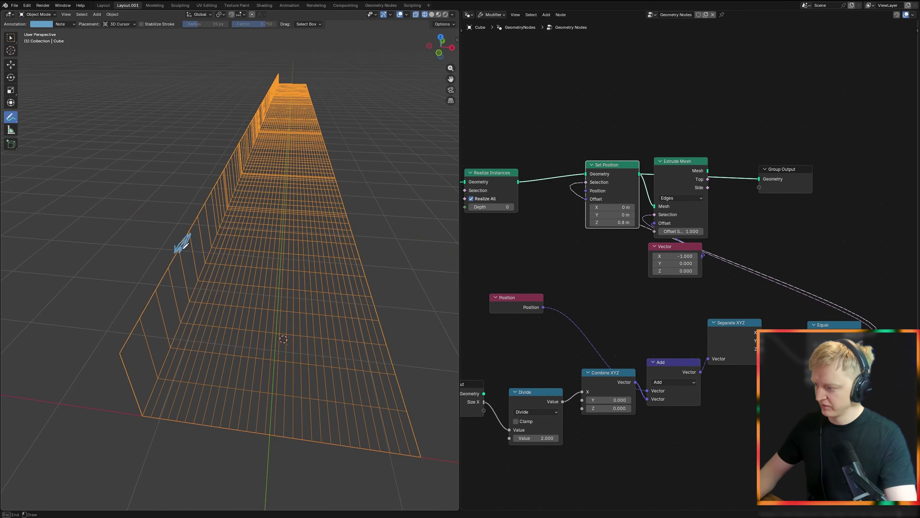
alt+shift+click(672, 169)
click(608, 174)
key(ctrl+x)
Step: Move the selection-chain nodes closer together and hide the Group Input's unused sockets
middle_drag(708, 279, 655, 256)
scroll(706, 246, down, 4)
middle_drag(594, 325, 649, 266)
drag(593, 207, 661, 245)
click(591, 276)
drag(591, 276, 603, 263)
drag(534, 279, 685, 280)
key(ctrl+h)
Step: Arrange the Divide, Combine XYZ, Position, Add, Separate XYZ and Equal nodes in a compact row
key(c)
right_click(686, 279)
key(g)
click(685, 249)
key(c)
click(710, 250)
right_click(710, 250)
key(g)
click(742, 251)
key(c)
click(781, 261)
right_click(781, 261)
key(g)
click(722, 248)
Step: Align the Extrude Mesh and Vector nodes in one column and place them just after the Equal node
middle_drag(730, 241, 639, 296)
drag(648, 165, 608, 239)
click(706, 179)
drag(705, 179, 623, 239)
key(g)
click(754, 273)
key(s)
key(x)
key(0)
click(755, 266)
key(g)
click(736, 258)
key(super)
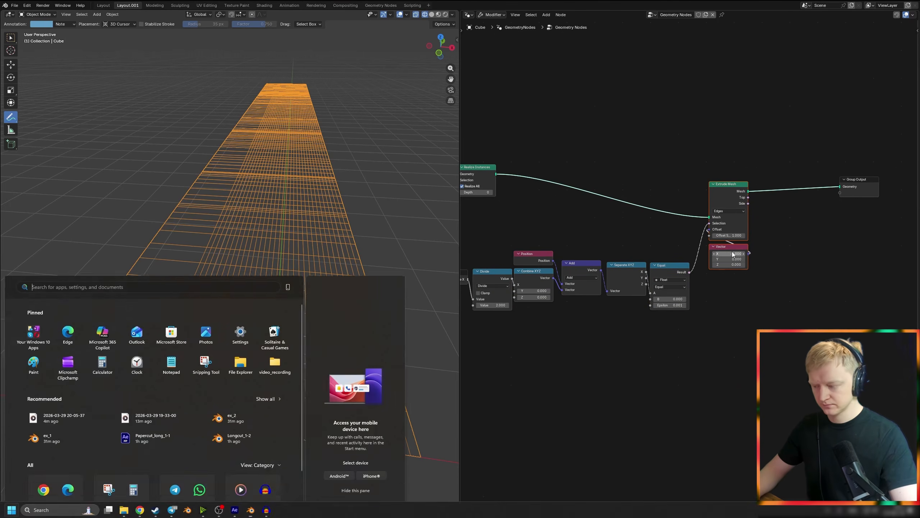
key(super)
Step: Draw a downward annotation arrow at the strip's near corner and switch the viewport to solid display
key(alt+a)
middle_drag(265, 310, 195, 291)
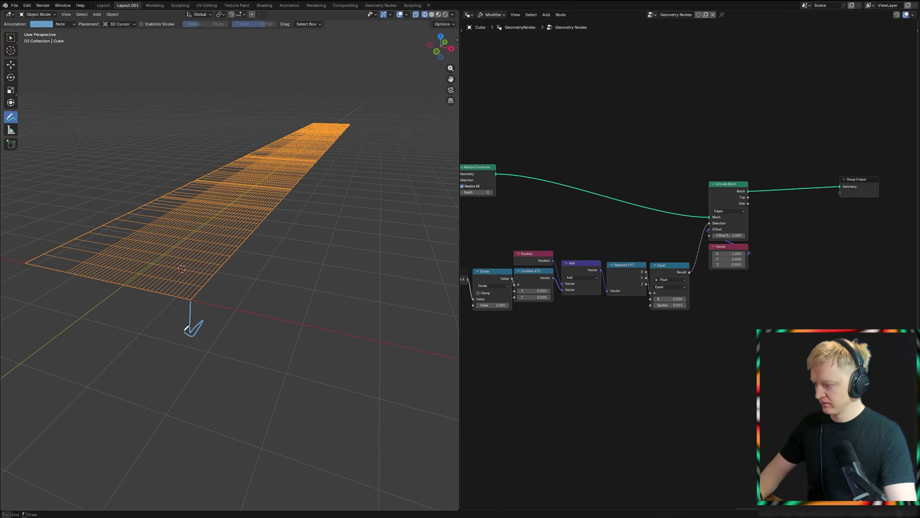
key(shift+z)
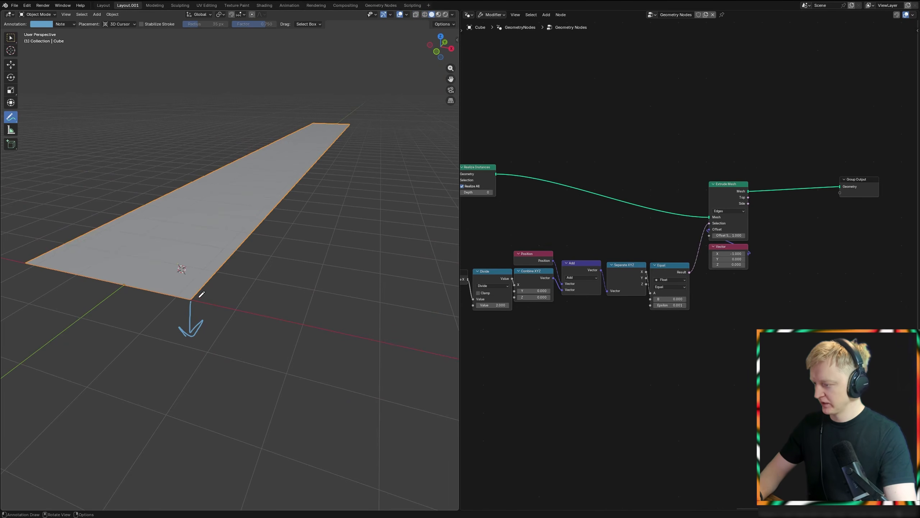
Step: Move the Group Output farther from Extrude Mesh and add a Duplicate Elements node in the free space
scroll(844, 249, down, 2)
middle_drag(844, 249, 644, 310)
drag(662, 263, 782, 264)
key(shift+a)
text(duplica)
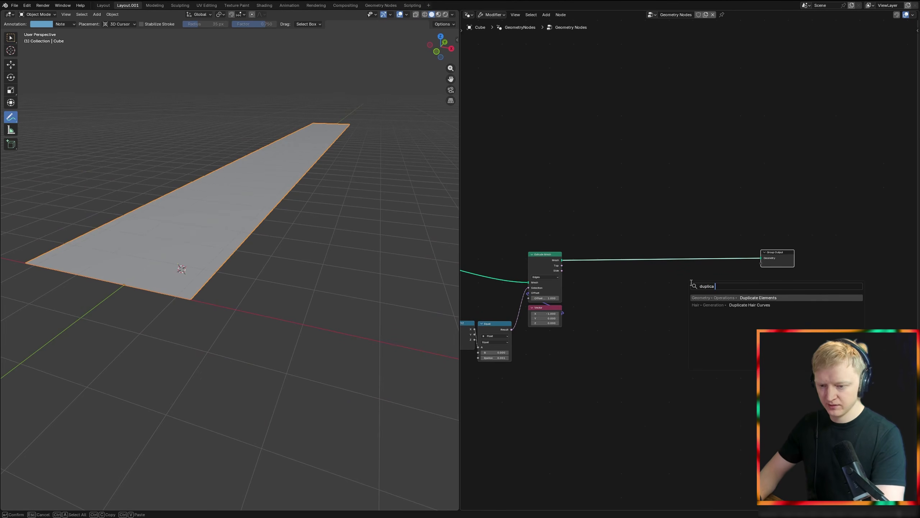
key(Return)
click(694, 283)
Step: Insert a Split to Instances node on the link between Extrude Mesh and the Group Output
middle_drag(650, 277, 659, 269)
key(shift+a)
text(s)
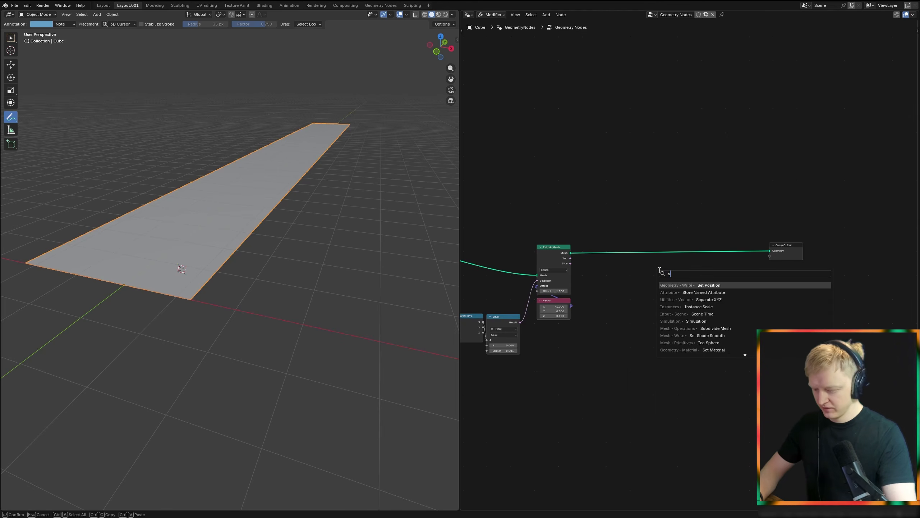
text(plit to inst)
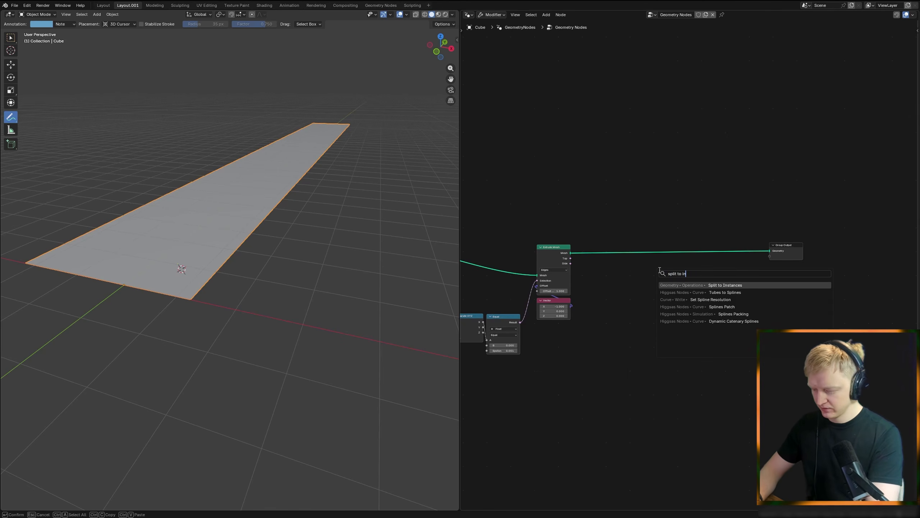
key(Return)
click(670, 254)
Step: Set Duplicate Elements to Instance and insert it between Split to Instances and the Group Output
scroll(572, 279, up, 4)
click(567, 312)
click(566, 393)
drag(592, 335, 583, 245)
middle_drag(602, 255, 542, 273)
drag(658, 235, 769, 221)
middle_drag(511, 297, 602, 291)
Step: Set the Duplicate Elements amount to 12
scroll(602, 293, up, 1)
click(580, 269)
text(12)
key(Return)
scroll(181, 291, up, 2)
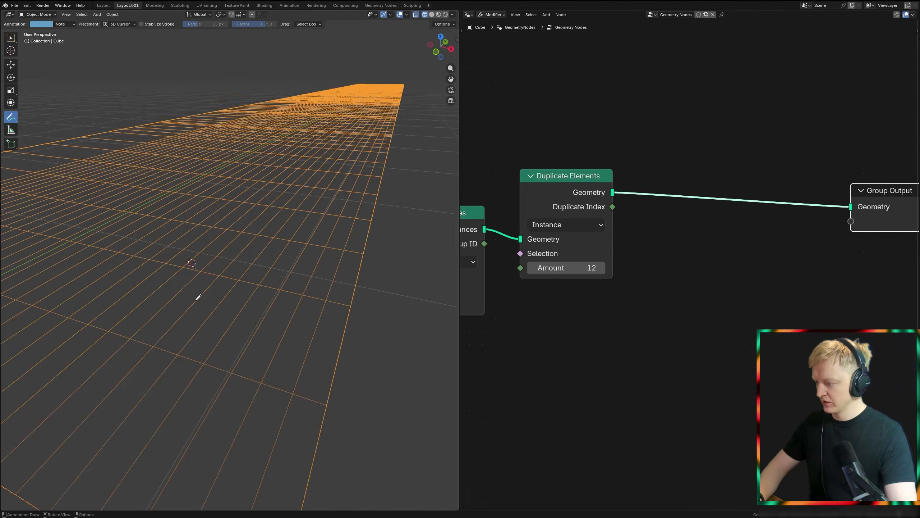
drag(280, 287, 208, 350)
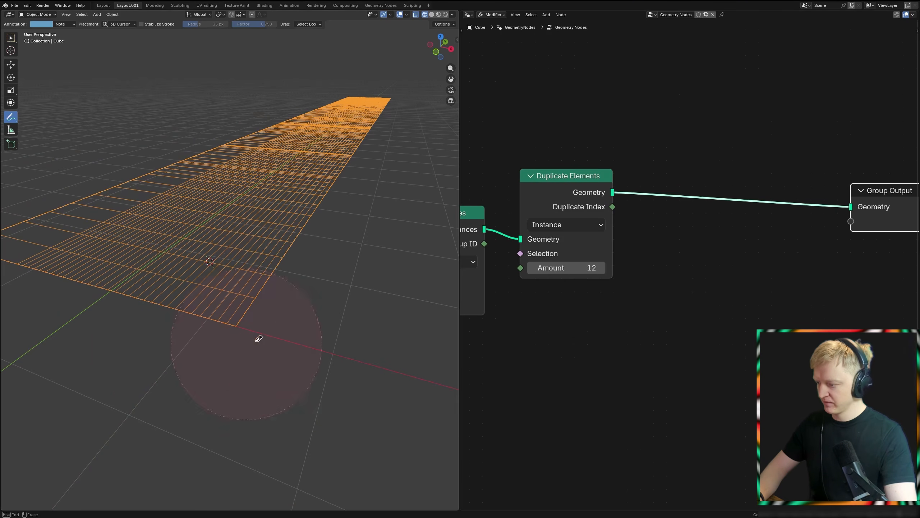
Step: Insert a Set Position node between Duplicate Elements and the Group Output
scroll(610, 307, down, 1)
key(shift+a)
text(se)
key(Return)
click(694, 205)
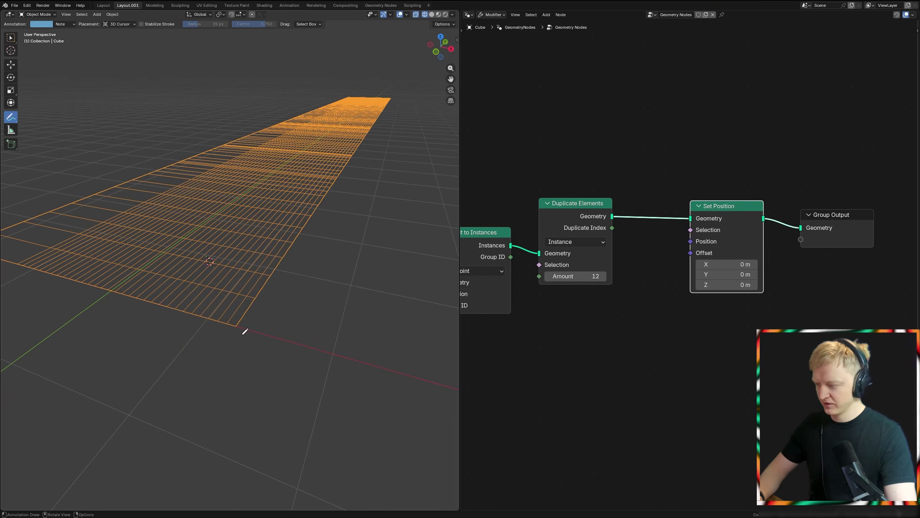
ctrl+drag(223, 339, 357, 353)
drag(597, 245, 596, 249)
Step: Add a Combine XYZ node and connect its vector to the Set Position node's Offset
key(shift+a)
text(xyz)
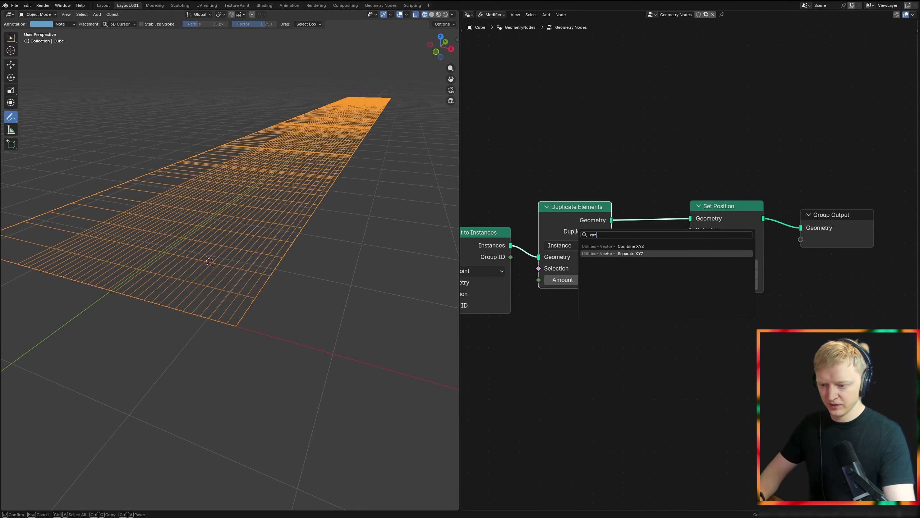
click(630, 246)
click(637, 360)
drag(673, 370, 691, 253)
Step: Divide the Duplicate Index by -12 with a math node and feed the result into Combine XYZ's Z
drag(612, 232, 659, 258)
text(d)
click(659, 260)
click(533, 396)
click(536, 431)
text(-12)
key(Return)
drag(574, 381, 600, 405)
Step: Check the stacked copies from the front, set the Duplicate Elements amount to 13 and tidy the Divide node's placement
key(KP_1)
shift+middle_drag(316, 206, 249, 279)
scroll(551, 290, up, 2)
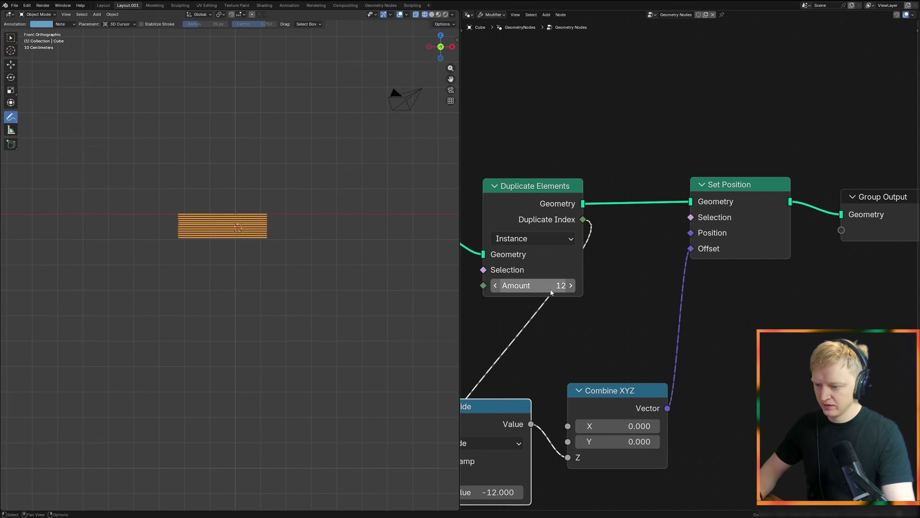
scroll(318, 283, up, 5)
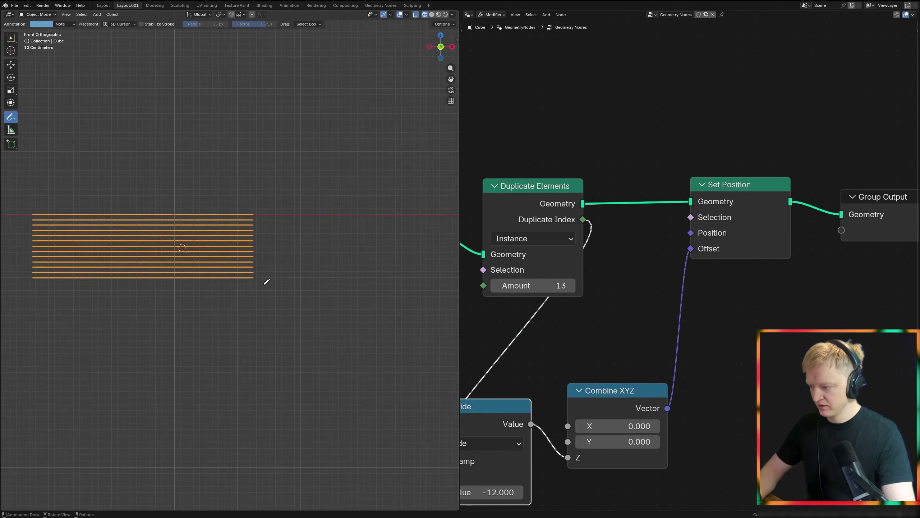
scroll(555, 358, down, 2)
middle_drag(555, 359, 612, 291)
scroll(268, 267, down, 2)
Step: Mark the strip's near corner and the origin with annotation strokes in the top wireframe view
middle_drag(246, 291, 320, 249)
mouse_move(368, 314)
middle_down()
mouse_move(273, 318)
mouse_move(285, 333)
mouse_move(244, 246)
middle_up()
key(z)
shift+middle_drag(256, 320, 251, 267)
scroll(250, 268, up, 5)
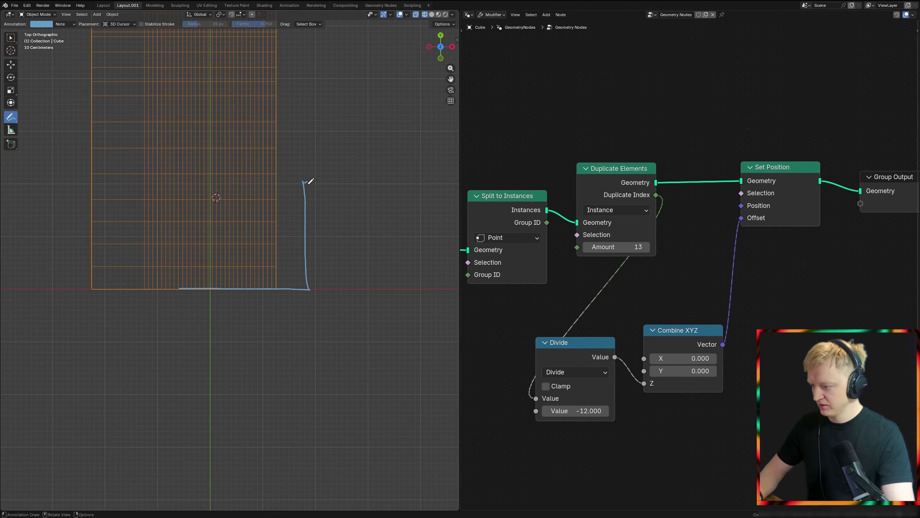
drag(310, 315, 237, 301)
ctrl+drag(225, 360, 327, 238)
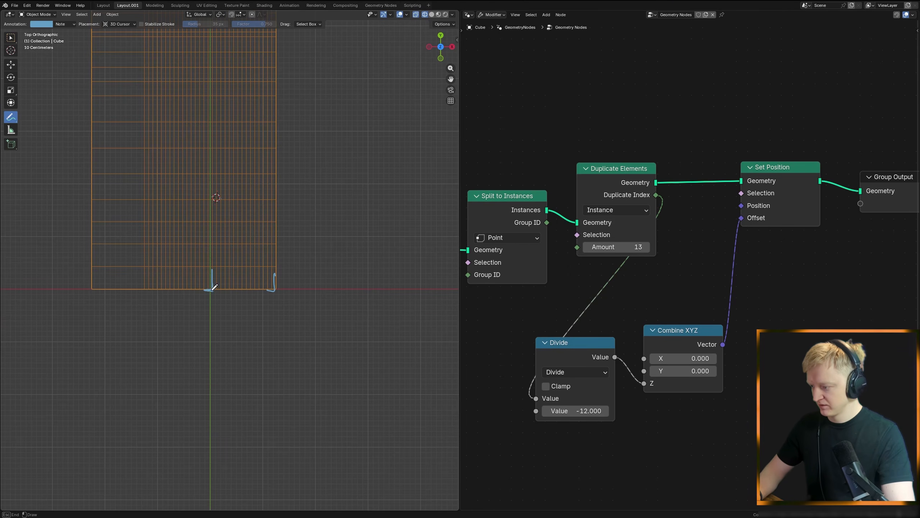
Step: Duplicate the Set Position node and insert the copy before the Group Output
scroll(685, 266, down, 3)
middle_drag(840, 214, 534, 310)
drag(534, 309, 735, 281)
middle_drag(552, 320, 677, 296)
click(567, 284)
key(shift+d)
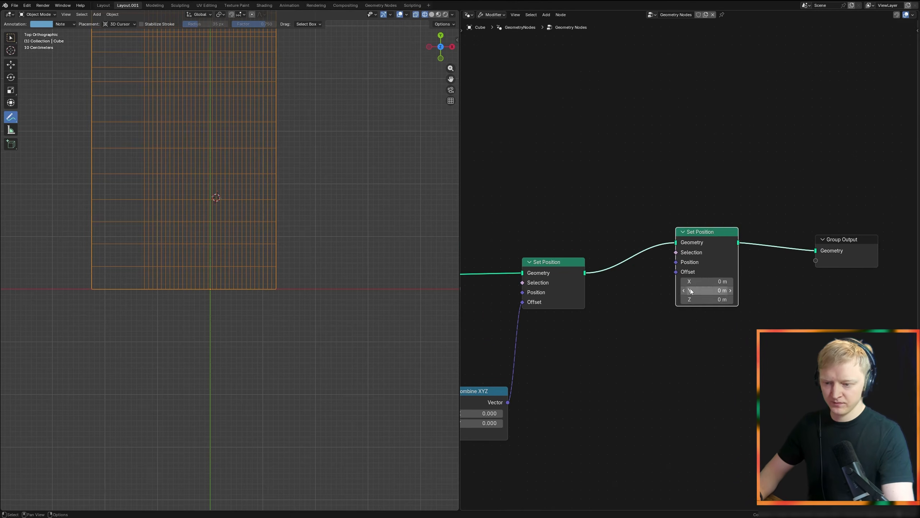
click(763, 260)
Step: Add a Combine XYZ node and connect its vector to the duplicated Set Position's Offset
key(shift+a)
text(xyz)
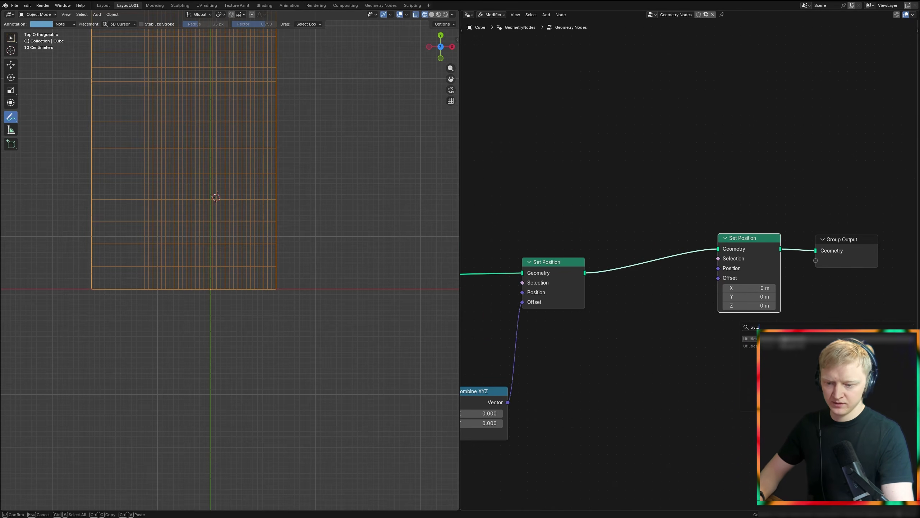
key(Return)
drag(718, 283, 718, 280)
Step: Add a Group Input node and feed its Size X into a new Divide math node
key(shift+a)
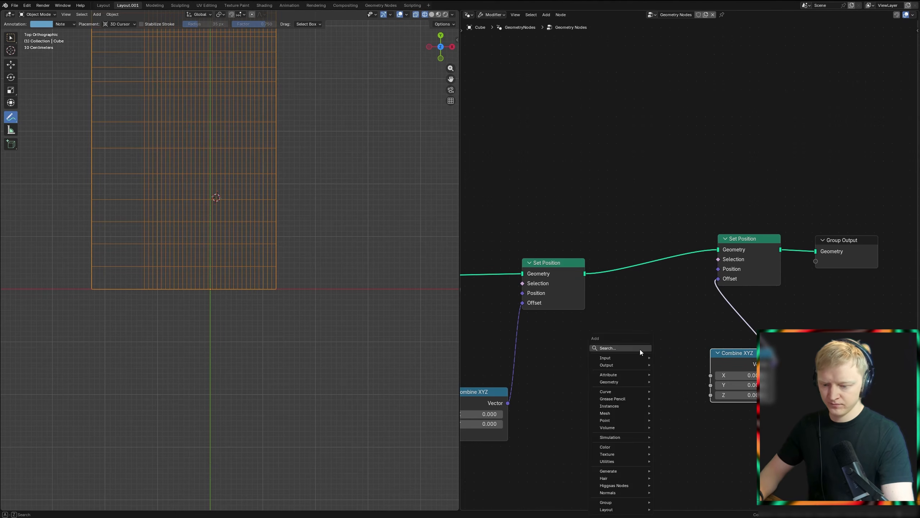
text(gr inp)
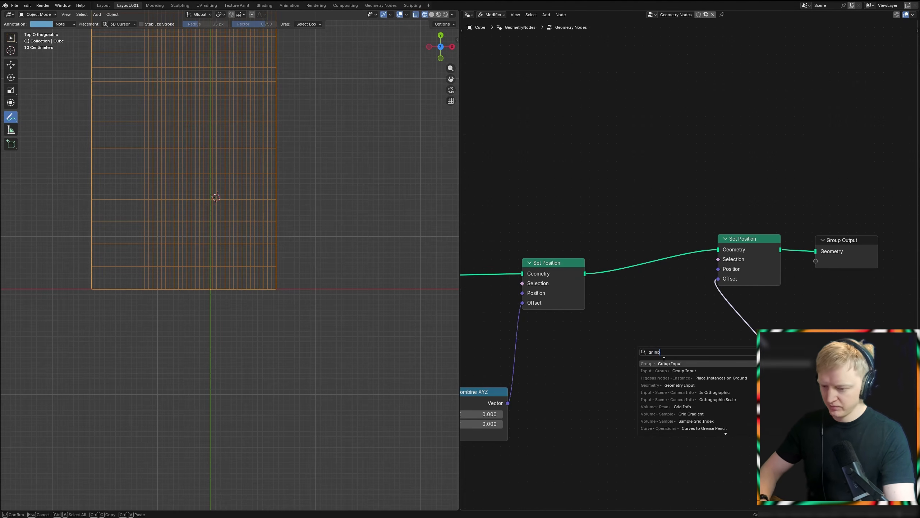
key(Return)
click(543, 379)
scroll(547, 380, up, 1)
middle_drag(594, 406, 562, 306)
scroll(563, 307, up, 1)
drag(552, 303, 601, 284)
text(div)
key(Return)
Step: Set the new Divide node's divisor to -2 and connect its result to Combine XYZ's X
click(621, 342)
click(620, 342)
text(2)
key(Return)
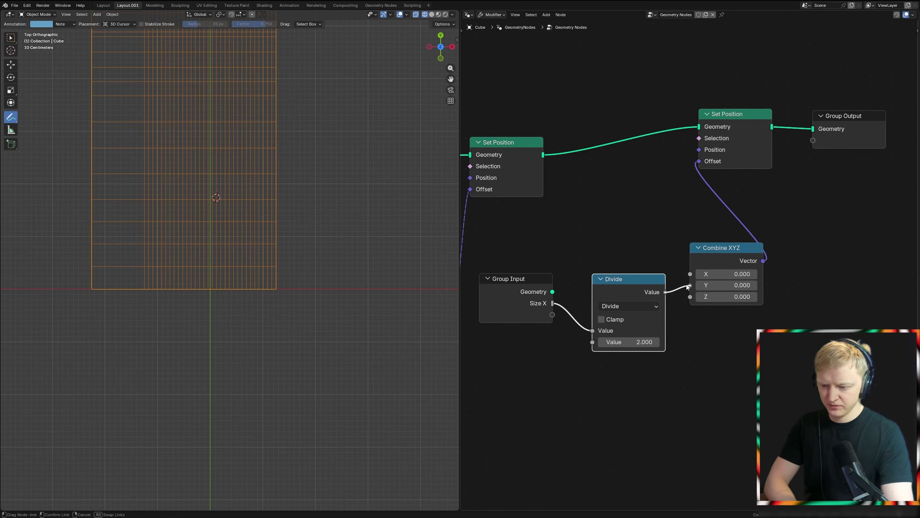
drag(683, 288, 690, 274)
click(629, 341)
text(-2)
key(Return)
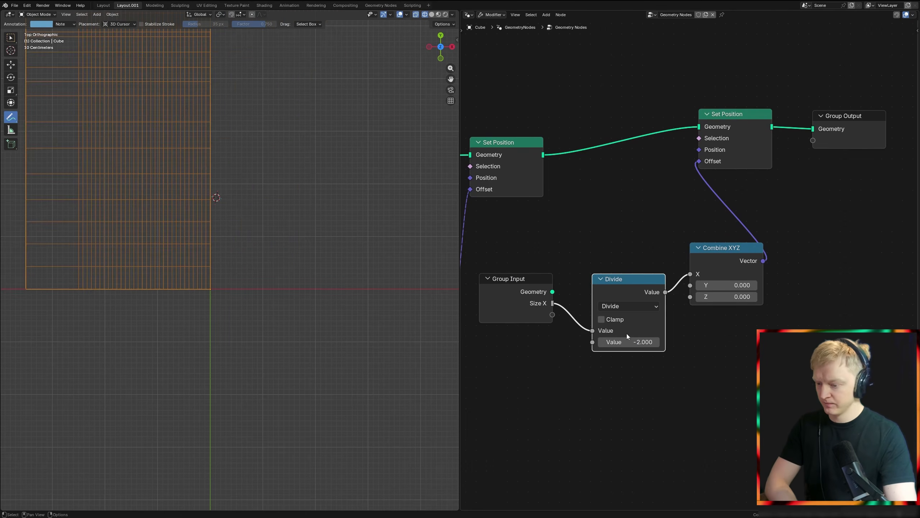
Step: Examine the shifted layer stack's alignment with the origin in perspective and front views
mouse_move(250, 314)
middle_down()
mouse_move(216, 242)
mouse_move(237, 236)
mouse_move(285, 304)
mouse_move(328, 314)
mouse_move(338, 304)
mouse_move(232, 290)
mouse_move(260, 286)
mouse_move(245, 295)
middle_up()
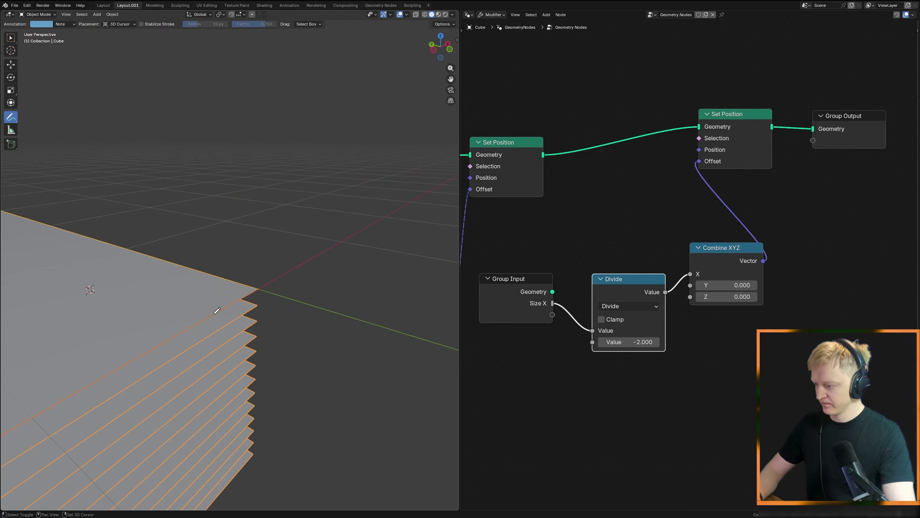
scroll(507, 362, down, 5)
click(597, 376)
scroll(270, 344, down, 3)
middle_drag(270, 345, 222, 348)
scroll(222, 347, down, 3)
key(KP_1)
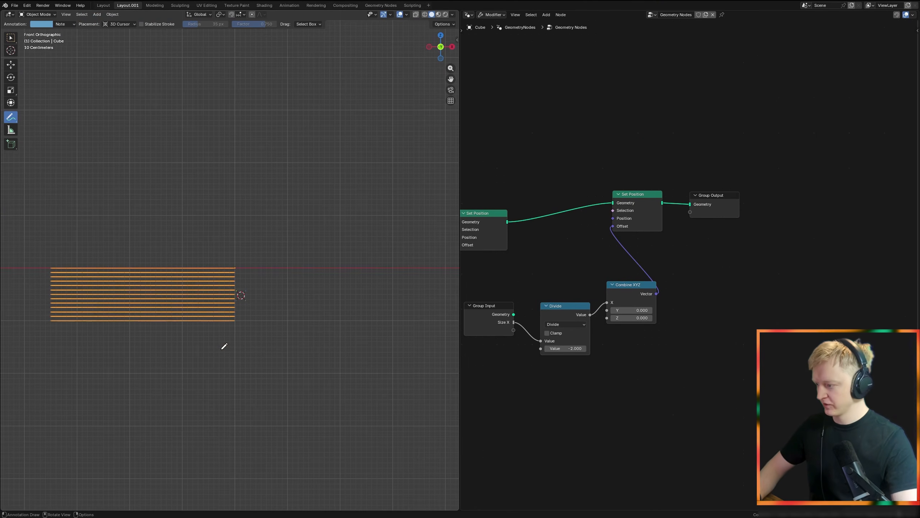
middle_drag(178, 261, 329, 250)
Step: Make room before the Group Output and insert another Set Position node there
click(624, 207)
middle_drag(622, 216, 527, 249)
key(g)
click(786, 247)
key(shift+a)
click(474, 230)
click(724, 247)
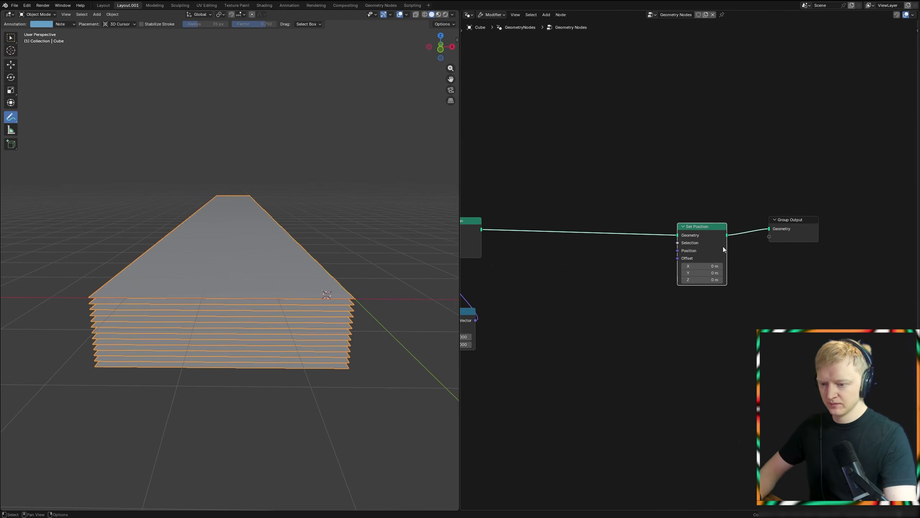
Step: Add a Position node beneath the last Set Position node
key(shift+a)
text(posit)
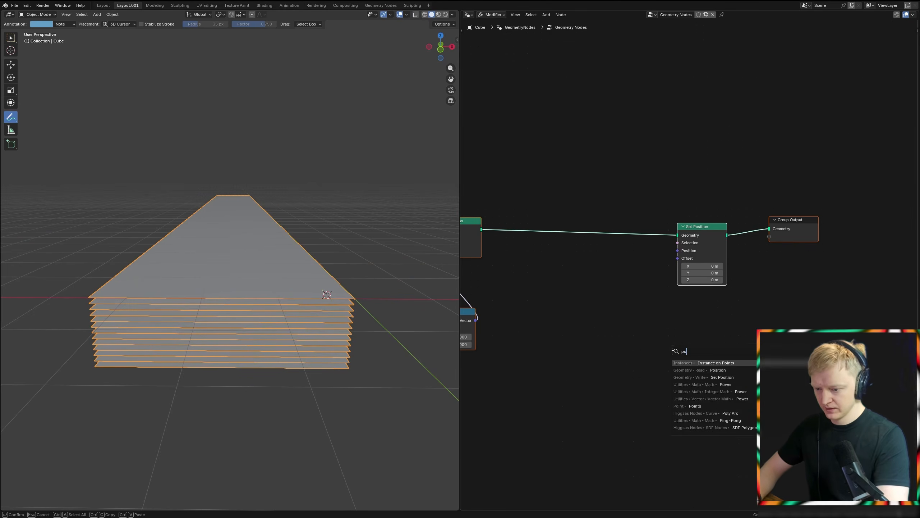
click(689, 362)
click(627, 334)
Step: Pass the Position output through a new Vector Rotate node into the last Set Position's Position
key(shift+a)
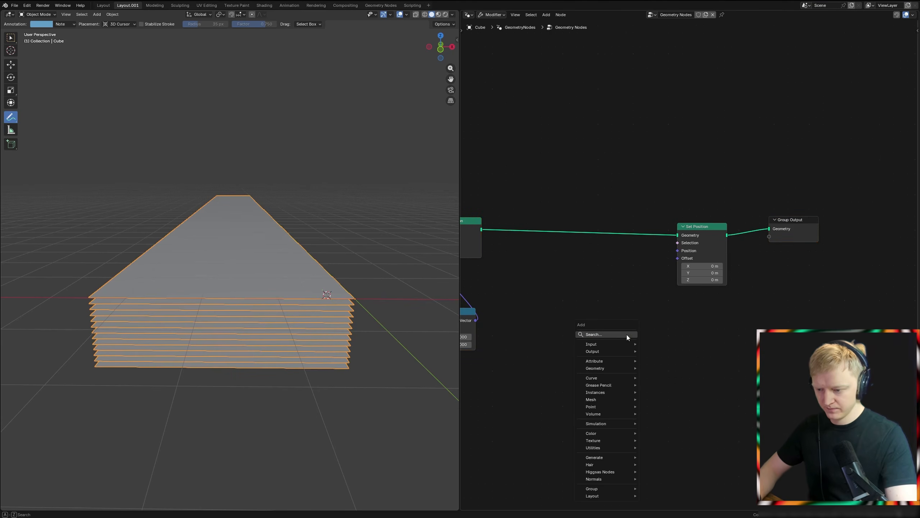
text(rotate)
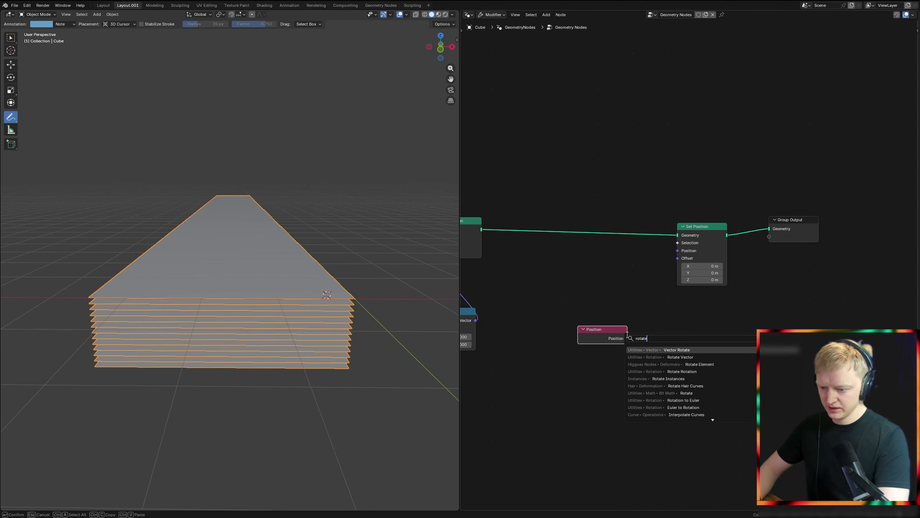
click(647, 350)
drag(627, 339, 716, 345)
drag(682, 251, 681, 251)
Step: Set the Vector Rotate axis to Y 1 and Z 0 and test its Angle in the front view
middle_drag(691, 372, 592, 313)
key(KP_1)
scroll(339, 300, up, 3)
drag(599, 357, 600, 358)
key(Escape)
click(596, 350)
text(0)
key(Return)
click(593, 344)
text(1)
key(Return)
scroll(388, 320, down, 3)
mouse_move(590, 358)
mouse_down()
mouse_move(699, 358)
mouse_move(601, 358)
mouse_up()
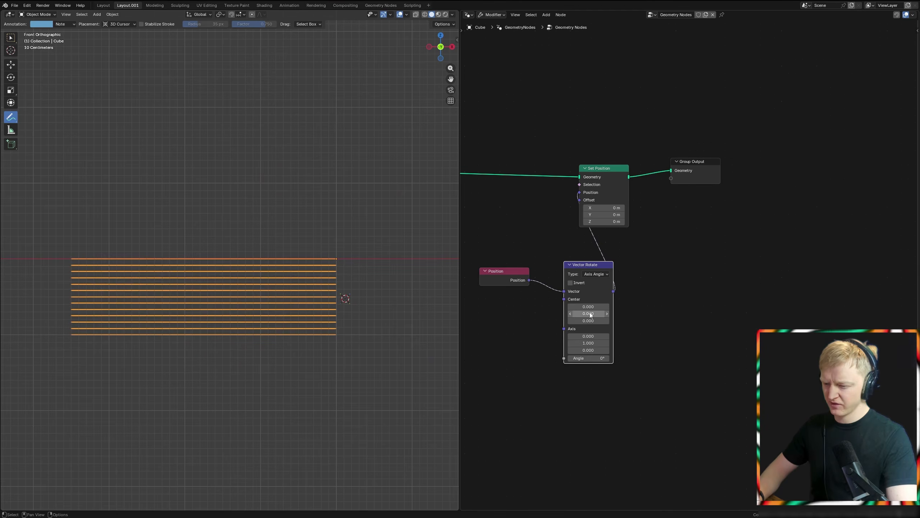
Step: Switch the viewport to wireframe shading with the layer stack in perspective view
middle_drag(257, 252, 349, 298)
scroll(633, 302, up, 4)
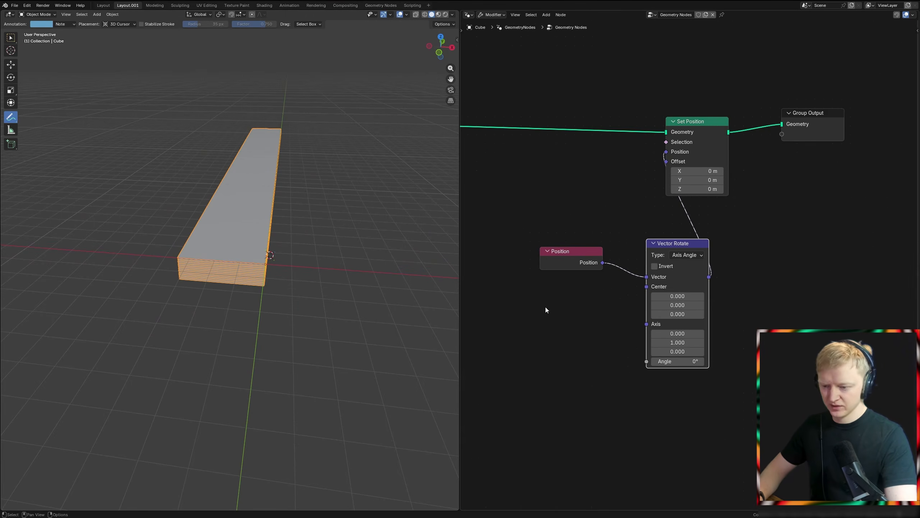
key(KP_1)
scroll(339, 276, up, 6)
middle_drag(322, 257, 294, 275)
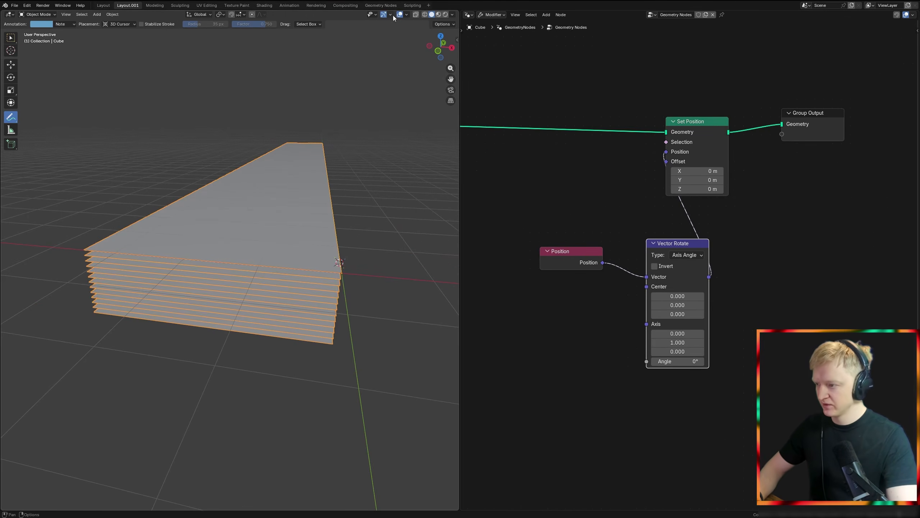
key(z)
click(185, 198)
scroll(225, 211, up, 2)
Step: Draw annotation strokes on the stack's near end to mark the extrusion boundary and a line across the grid
mouse_move(226, 252)
shift+middle_down()
mouse_move(245, 268)
mouse_move(141, 267)
shift+middle_up()
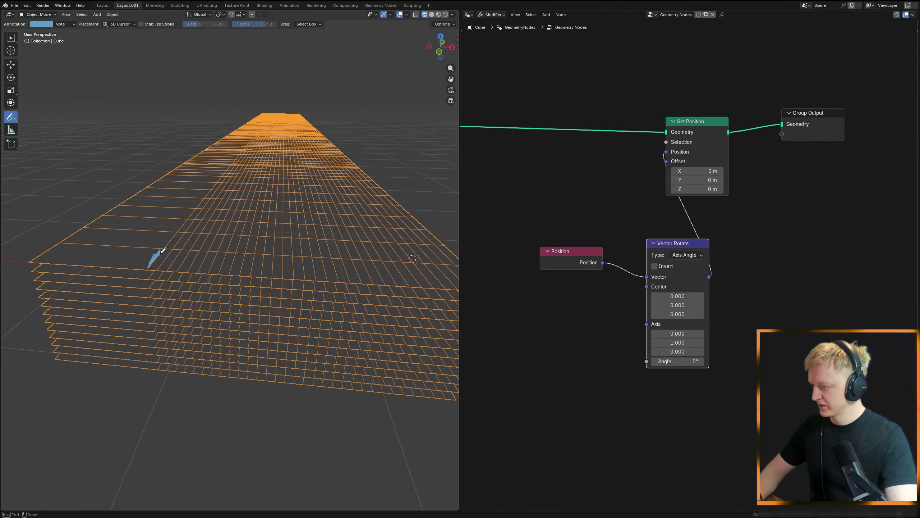
middle_drag(250, 259, 137, 250)
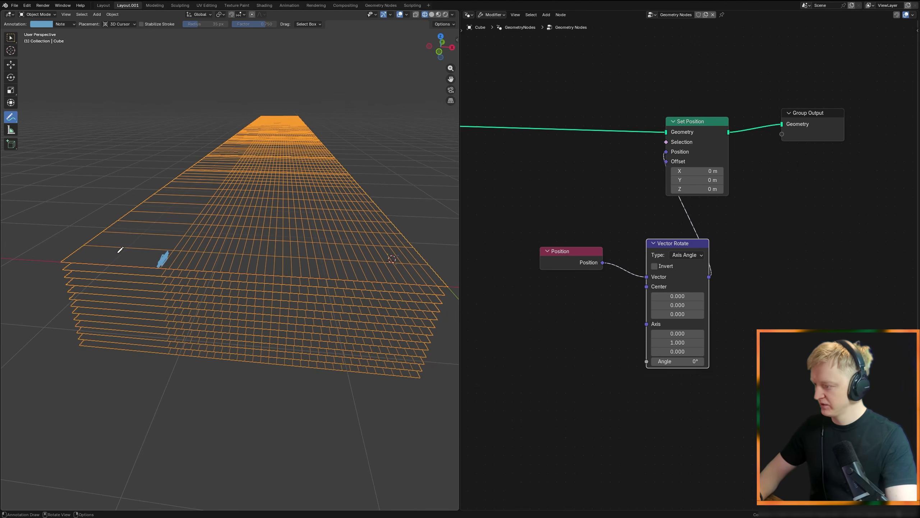
drag(257, 255, 304, 258)
middle_drag(171, 270, 164, 272)
drag(164, 282, 165, 281)
click(166, 353)
Step: Insert a Store Named Attribute node between the layer-stacking Set Position and the Size X offset Set Position
scroll(678, 308, down, 3)
middle_drag(677, 307, 740, 249)
middle_drag(563, 267, 560, 359)
scroll(769, 290, down, 4)
scroll(634, 298, up, 5)
middle_drag(635, 298, 688, 314)
scroll(706, 294, up, 4)
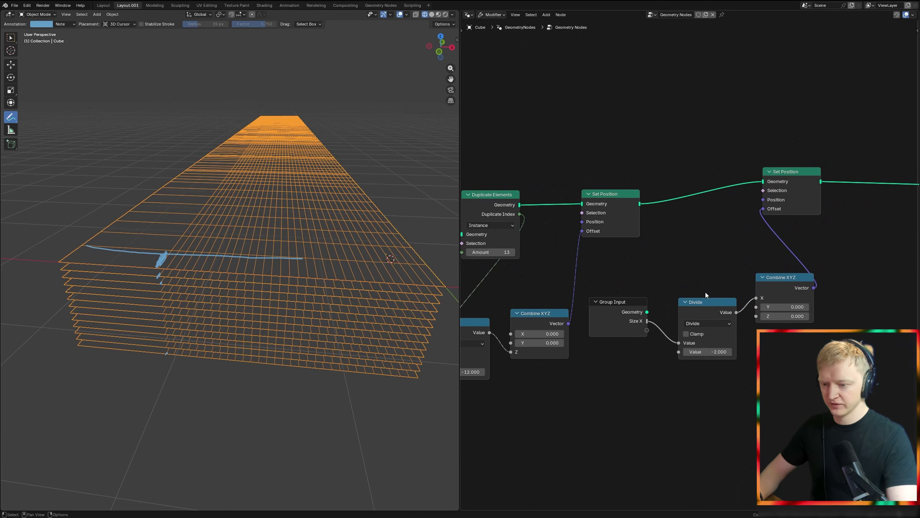
key(shift+a)
text(st)
key(Return)
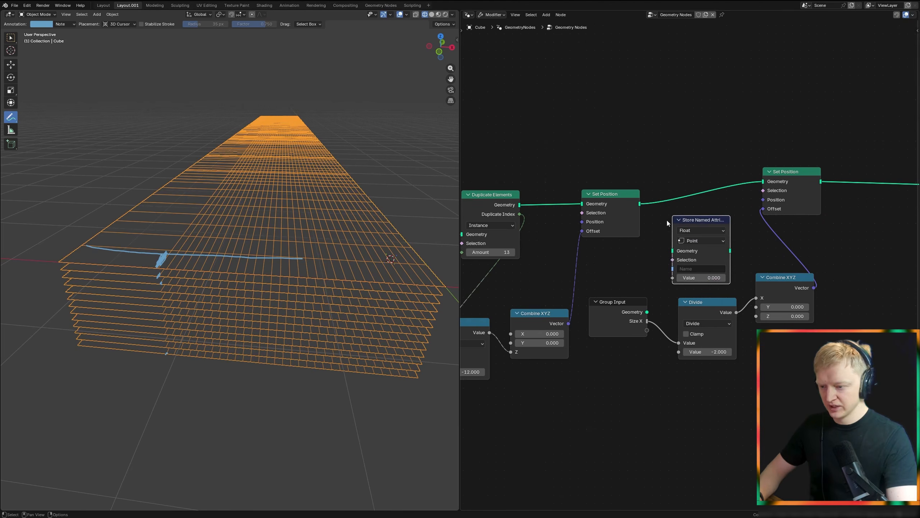
scroll(671, 217, down, 2)
click(606, 236)
Step: Name the stored attribute po3 and set its data type to Vector
scroll(688, 236, up, 2)
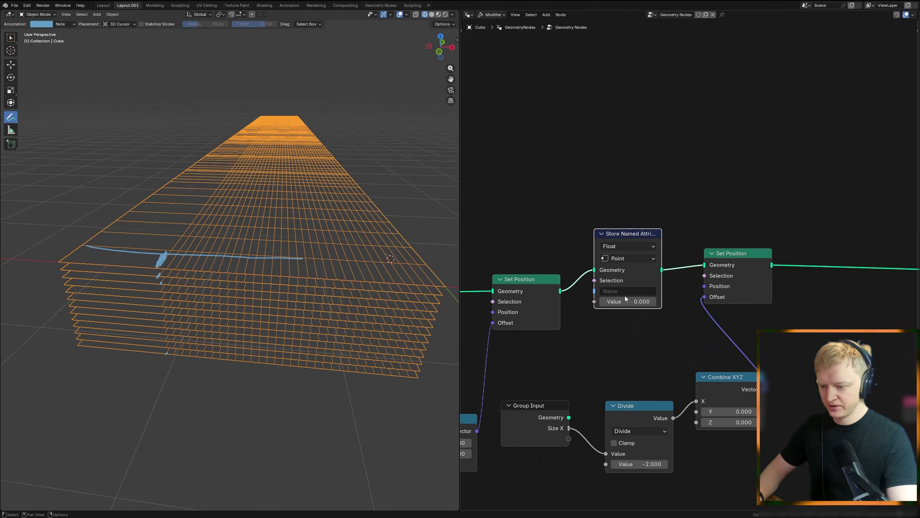
click(625, 293)
text(po3)
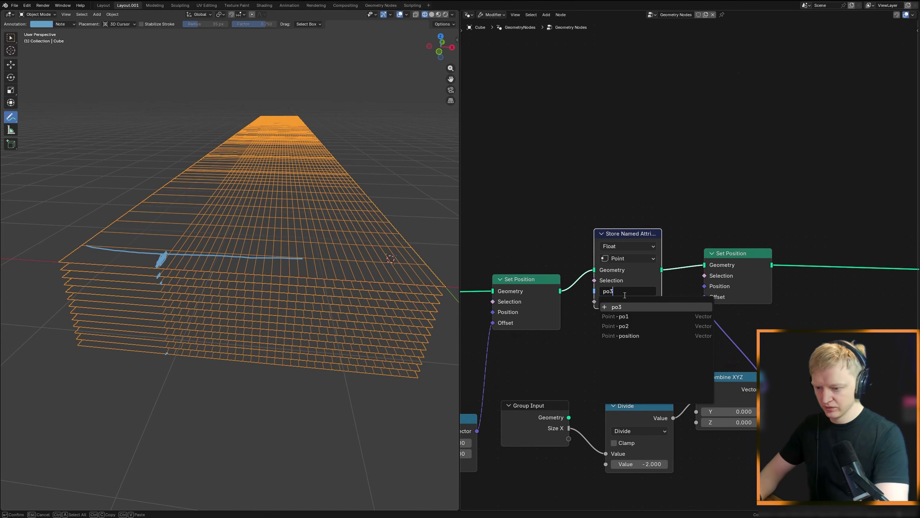
key(Return)
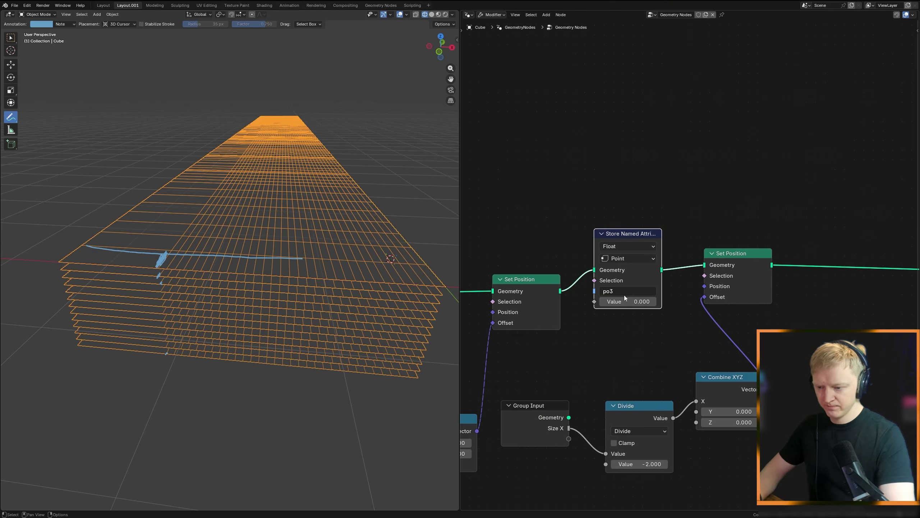
click(623, 248)
click(629, 309)
Step: Add a Position node and connect it to the po3 attribute's Value
key(shift+a)
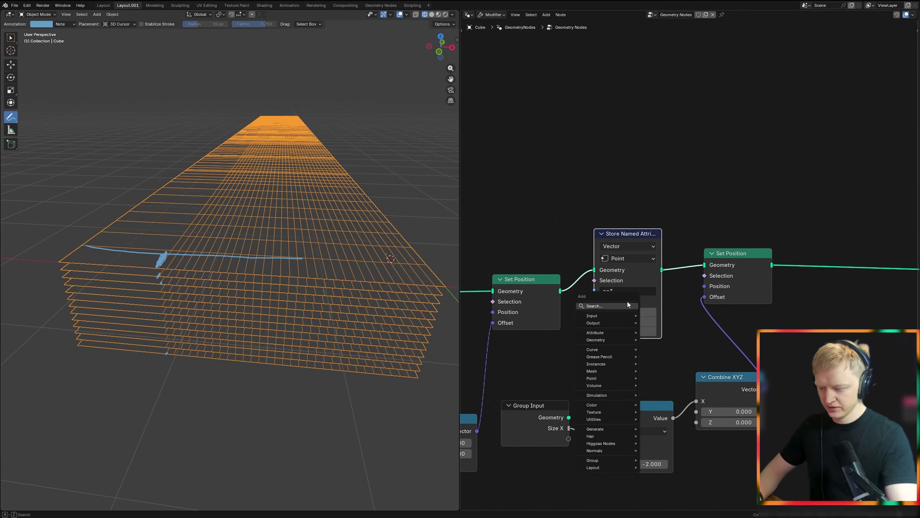
text(posit)
key(Return)
click(661, 363)
drag(661, 364, 662, 363)
drag(590, 300, 594, 301)
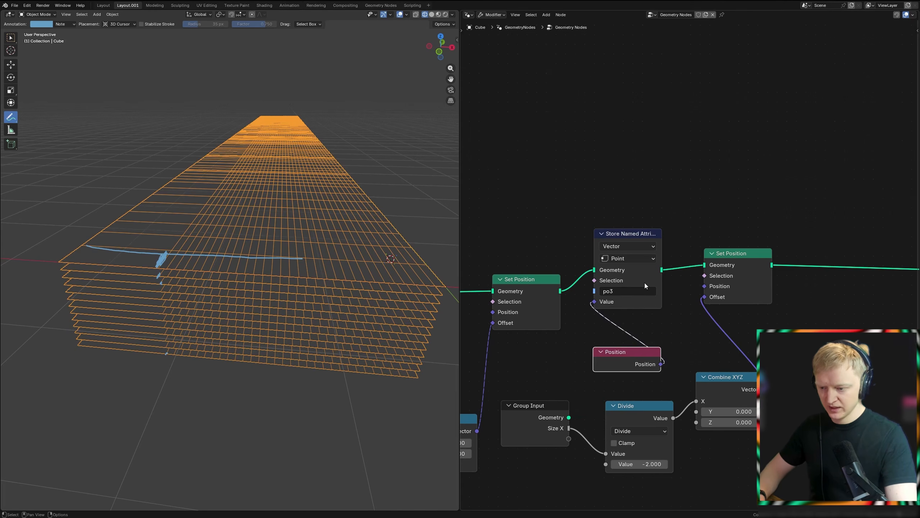
Step: Add a Named Attribute node that reads the Vector attribute po3, placed near the Vector Rotate node
scroll(639, 283, down, 2)
key(shift+a)
text(name)
key(Return)
click(632, 366)
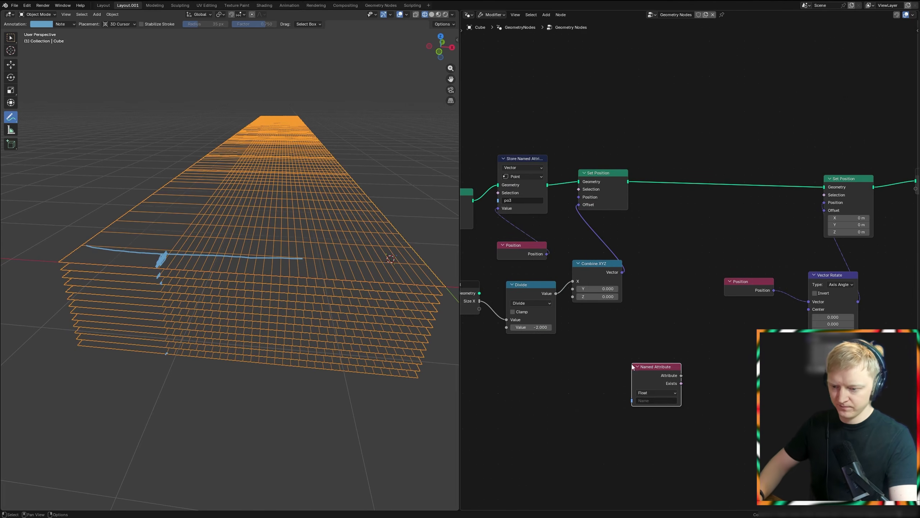
text(po3)
middle_drag(651, 383, 608, 352)
Step: Add a Separate XYZ node and feed it the po3 Named Attribute output
key(shift+a)
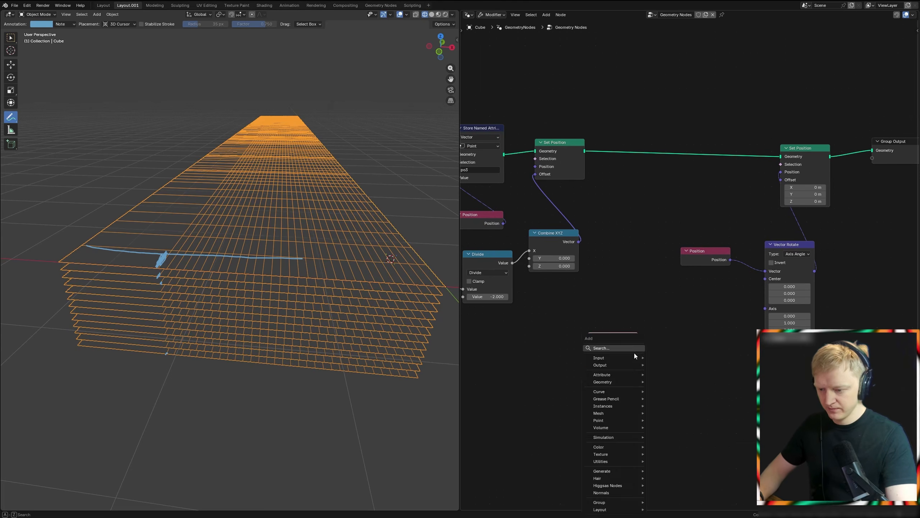
text(xyz)
click(675, 375)
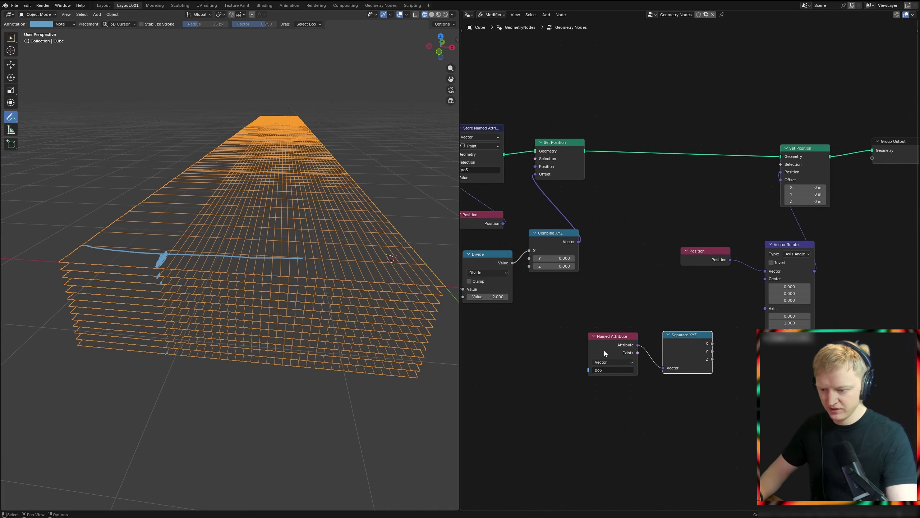
click(620, 350)
Step: Move the Position node up close beneath the po3 Store Named Attribute node
scroll(646, 356, down, 1)
drag(565, 240, 565, 223)
middle_drag(694, 353, 695, 345)
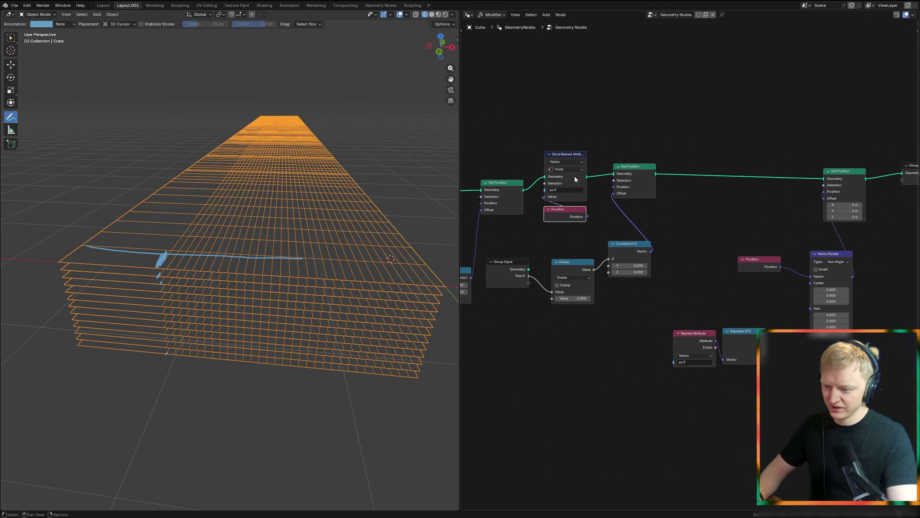
click(557, 162)
click(562, 176)
key(shift+a)
text(xyz)
click(611, 249)
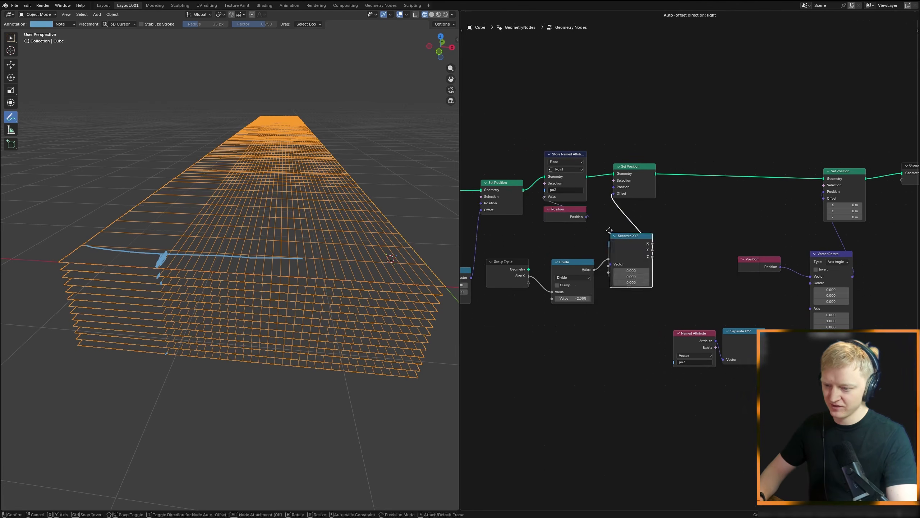
key(Escape)
click(564, 162)
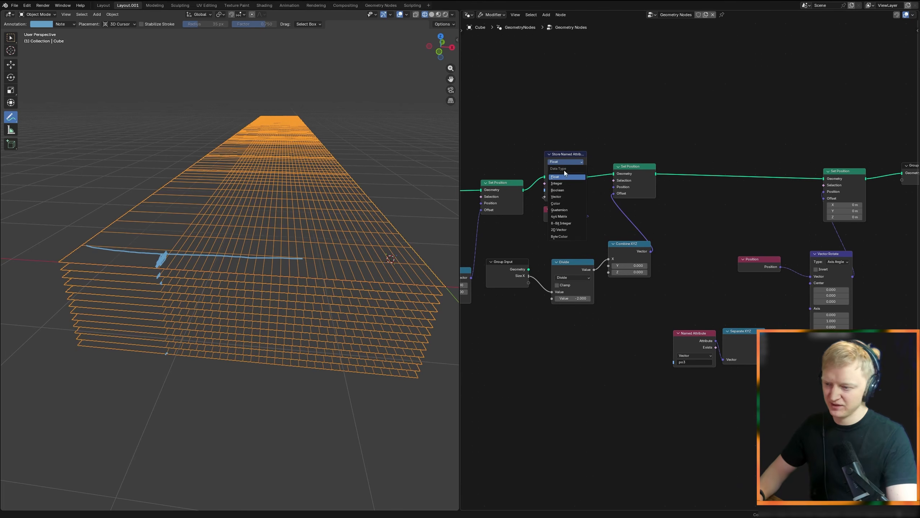
click(568, 195)
Step: Move the po3 Named Attribute and Separate XYZ nodes farther away from Vector Rotate to free up space
drag(564, 209, 563, 211)
middle_drag(721, 357, 598, 301)
scroll(598, 300, up, 2)
scroll(598, 301, up, 1)
click(579, 285)
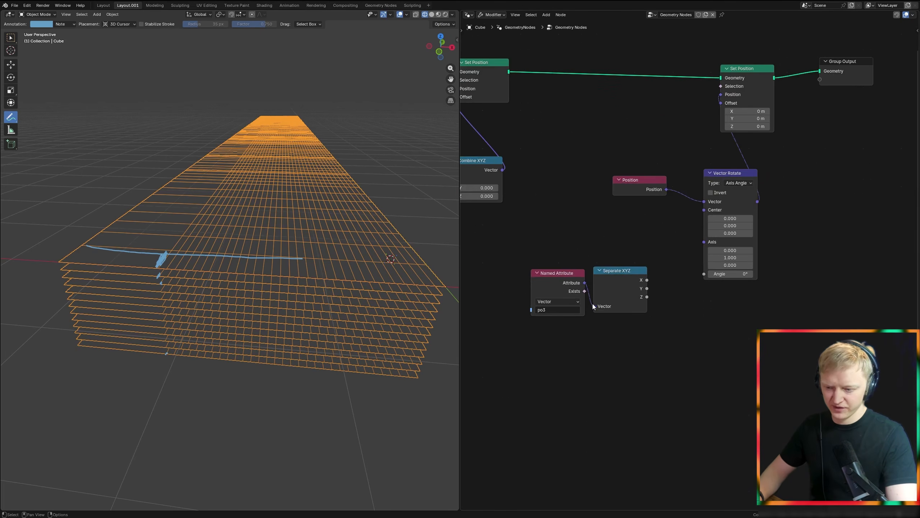
shift+click(624, 290)
key(g)
click(556, 354)
middle_drag(555, 354, 622, 323)
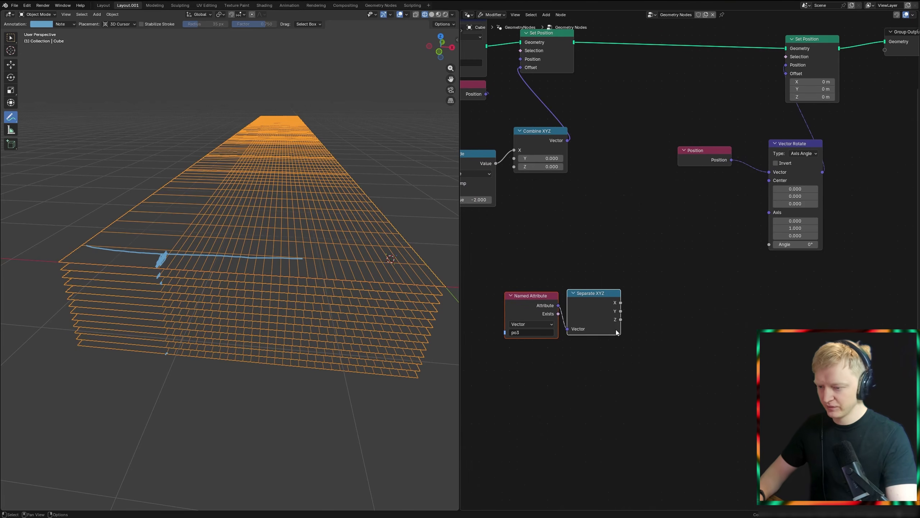
Step: Preview Separate XYZ's Z output in a Viewer node using the Size X offset Set Position's geometry
ctrl+shift+click(620, 320)
ctrl+shift+click(567, 49)
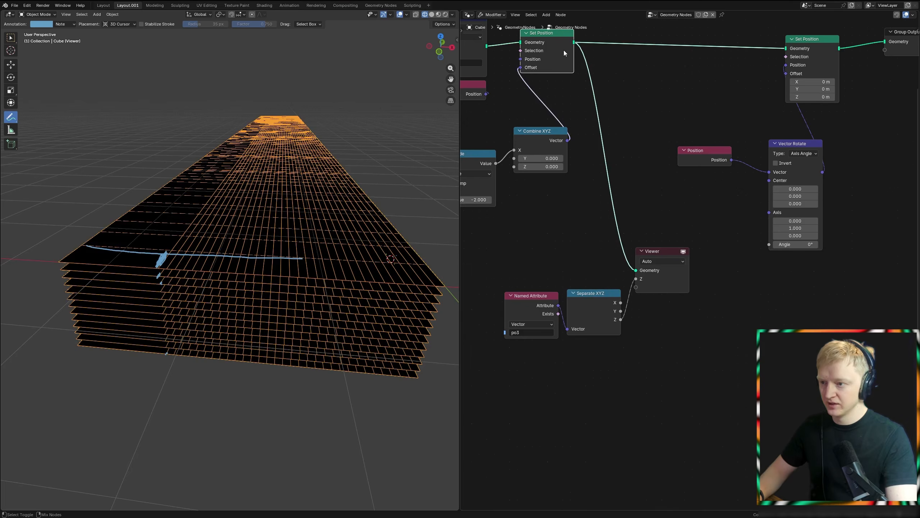
middle_drag(313, 217, 328, 232)
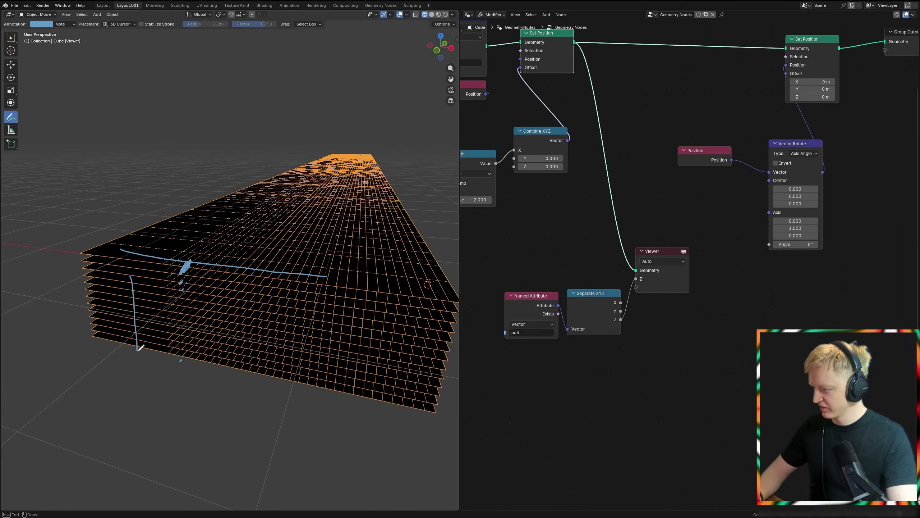
Step: Undo the annotation strokes drawn on the layer stack
key(ctrl+z)
key(ctrl+z)
key(ctrl+z)
Step: Insert a Map Range node between Separate XYZ's Z output and the Viewer node
click(619, 327)
key(shift+a)
text(map ra)
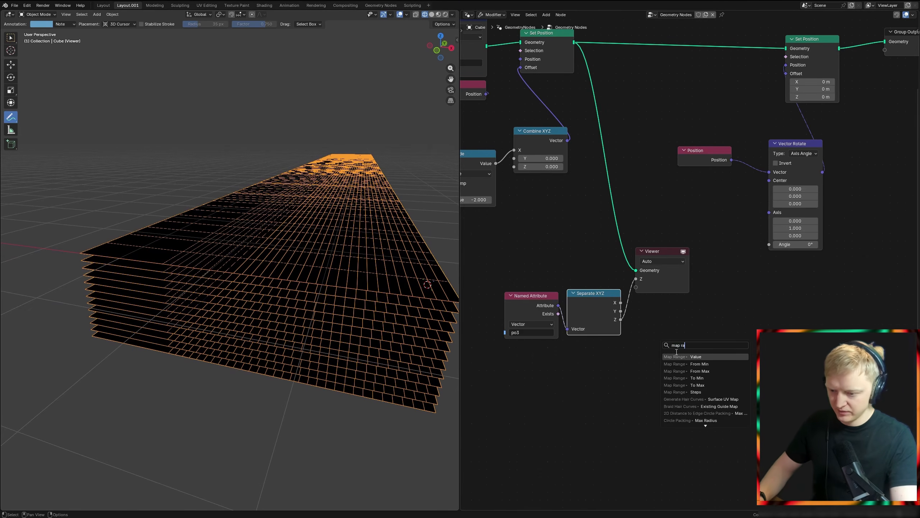
click(678, 356)
click(637, 316)
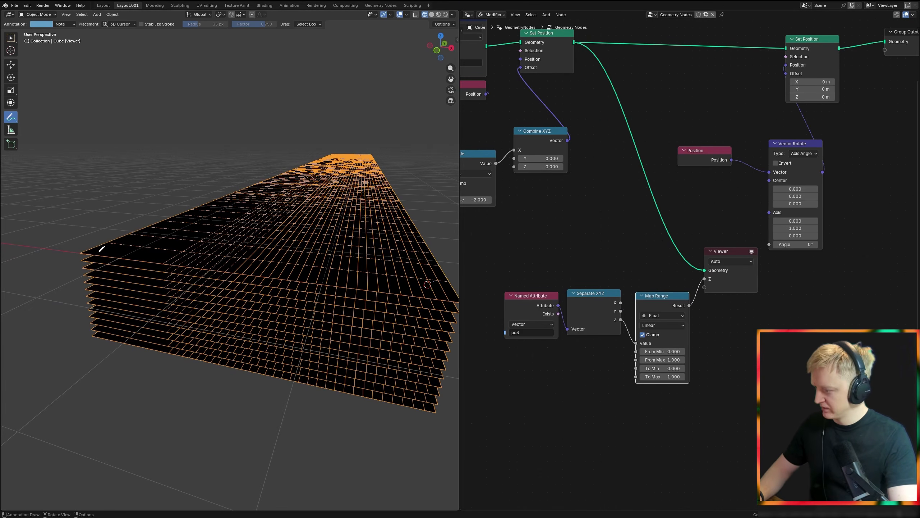
Step: Set the Map Range node's From Max to -1
key(KP_1)
scroll(198, 260, up, 2)
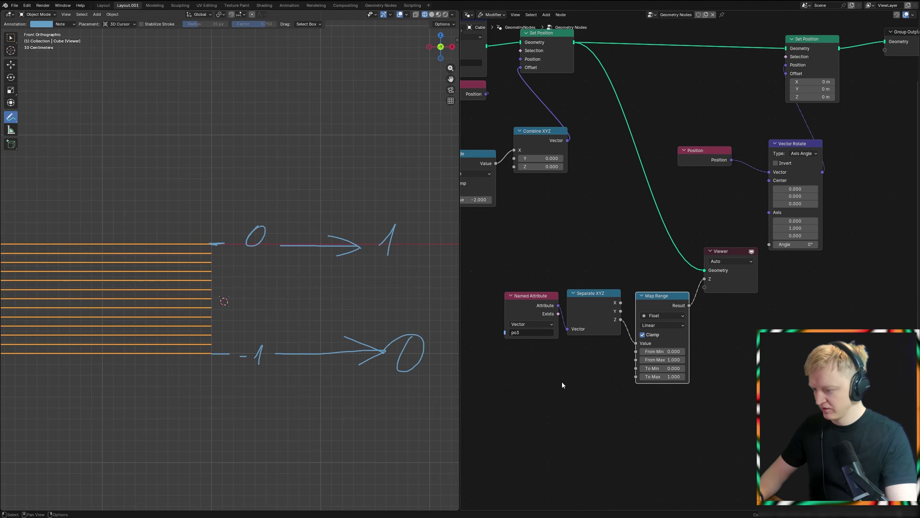
scroll(630, 303, up, 6)
middle_drag(557, 318, 632, 287)
scroll(632, 287, up, 2)
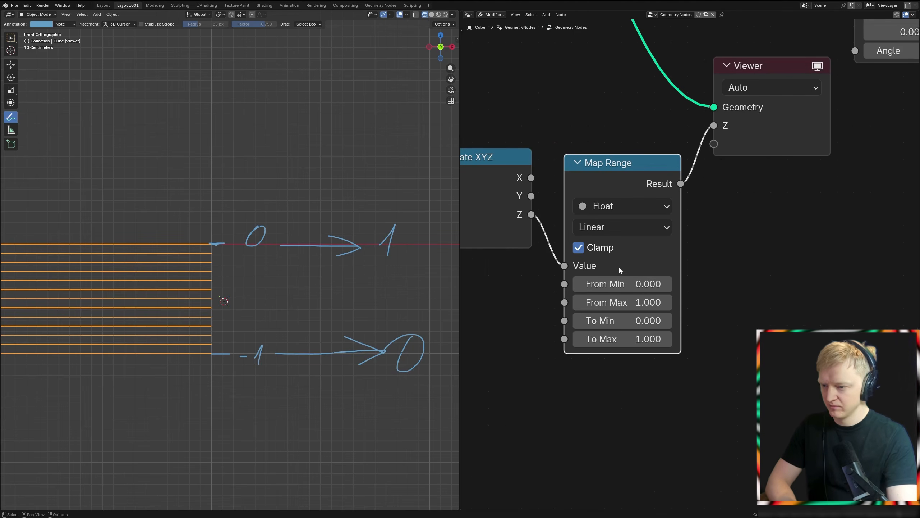
click(624, 302)
text(1.4)
key(Return)
click(625, 302)
text(-1)
key(Return)
Step: Set the Map Range node's To Min to 1 and To Max to 0
click(620, 320)
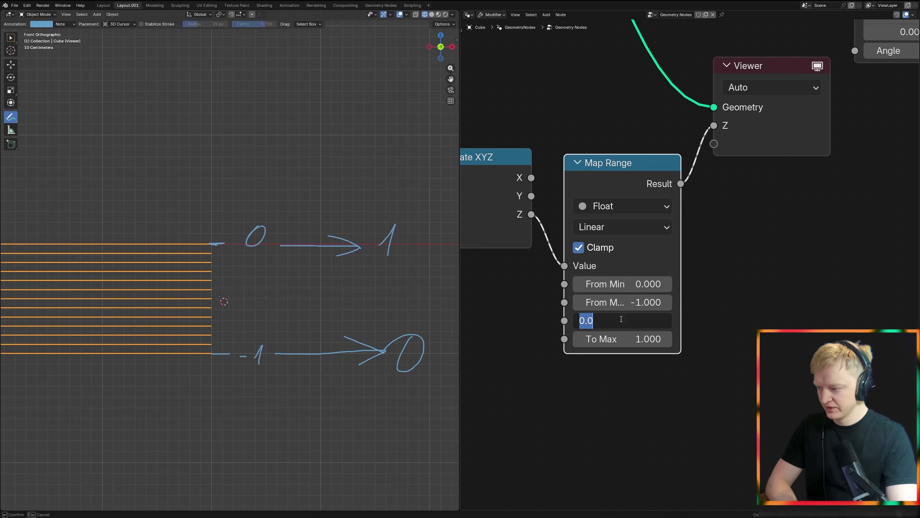
text(1)
key(Return)
click(627, 339)
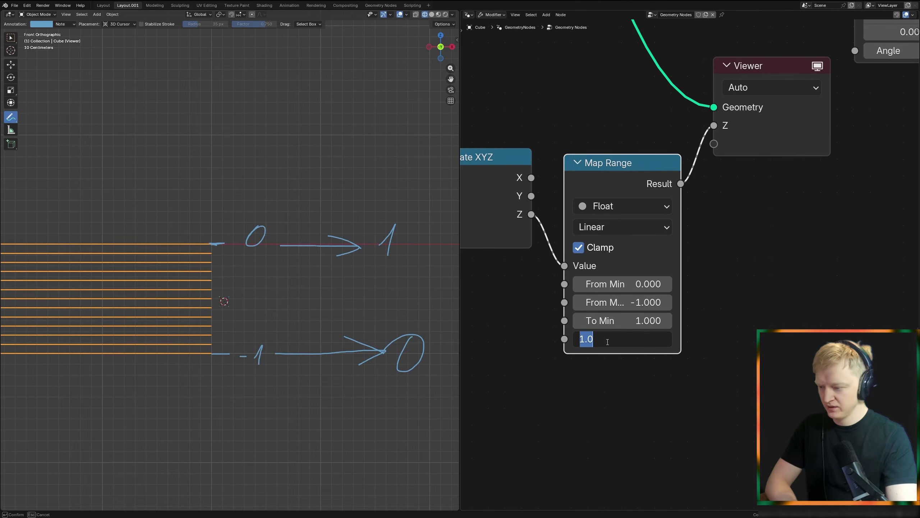
text(0)
key(Return)
Step: Switch the viewport to solid shading to inspect the layer stack from an angle
scroll(671, 283, down, 1)
middle_drag(676, 280, 609, 344)
click(669, 232)
key(shift+z)
middle_drag(382, 272, 348, 264)
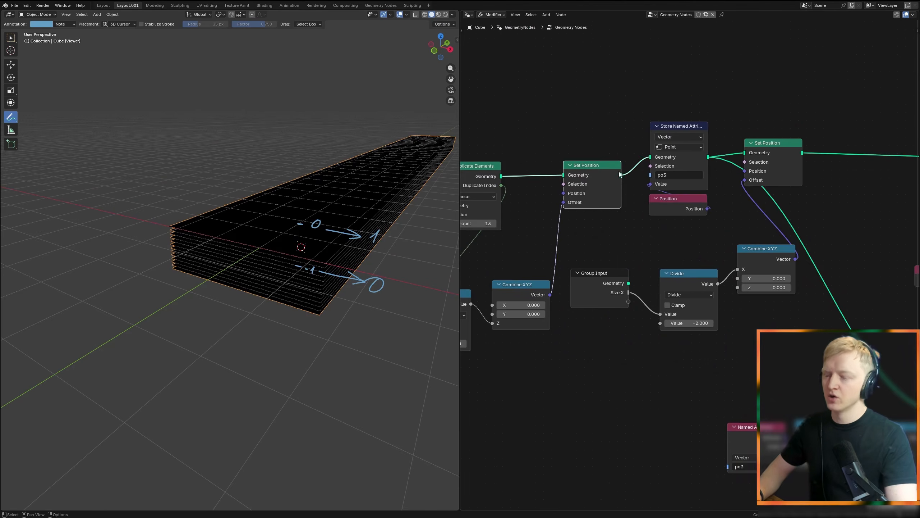
Step: Insert a Realize Instances node between the layer-offset Set Position and the po3 Store Named Attribute nodes
middle_drag(619, 174, 628, 245)
key(shift+a)
text(rea)
key(Return)
click(645, 223)
Step: Enclose the nodes from Split to Instances through the po3 Store Named Attribute in a frame labelled Duplicate
scroll(648, 250, down, 1)
drag(613, 248, 574, 250)
drag(668, 227, 622, 238)
scroll(594, 248, down, 3)
middle_drag(594, 248, 655, 241)
scroll(613, 276, up, 1)
key(ctrl+space)
key(ctrl+j)
key(F2)
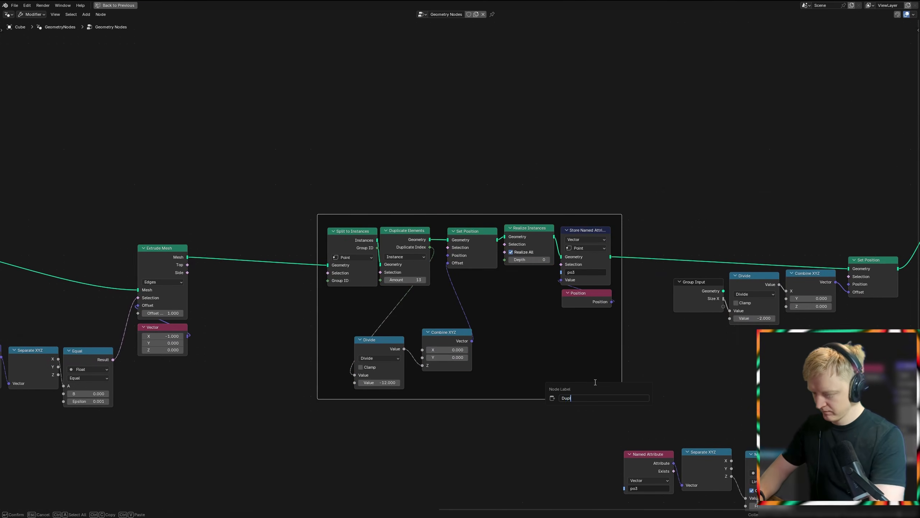
text(Duplicate)
key(Return)
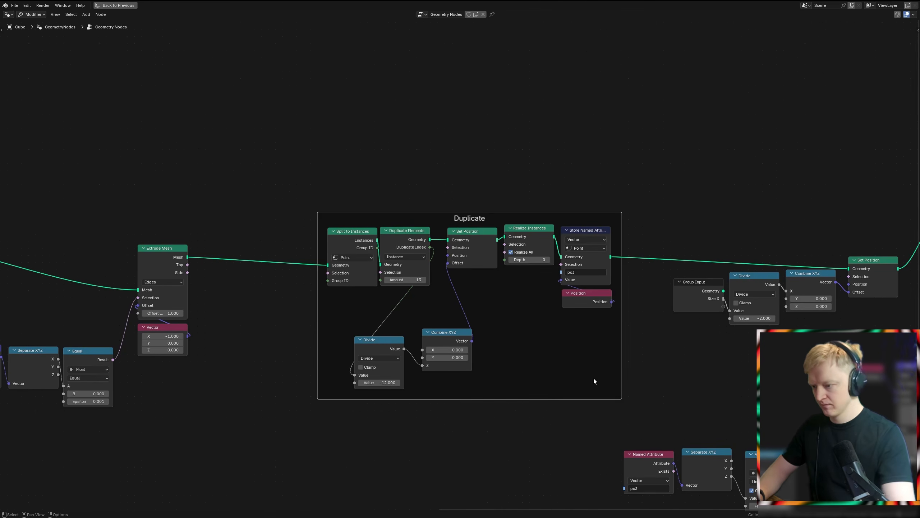
Step: Preview the Extrude Mesh result by sending its mesh straight to the Group Output
middle_drag(594, 379, 522, 320)
scroll(563, 338, down, 2)
middle_drag(670, 353, 489, 326)
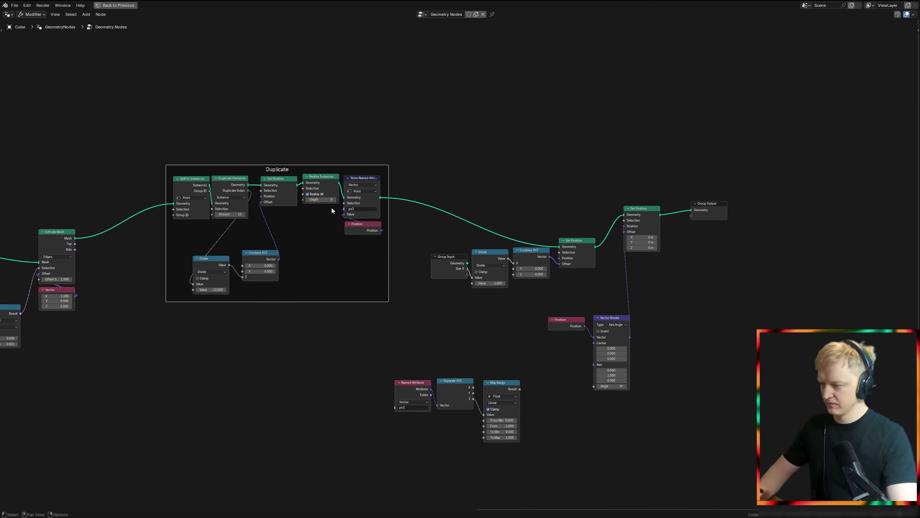
middle_drag(165, 321, 366, 337)
scroll(341, 315, up, 6)
click(207, 223)
key(ctrl+space)
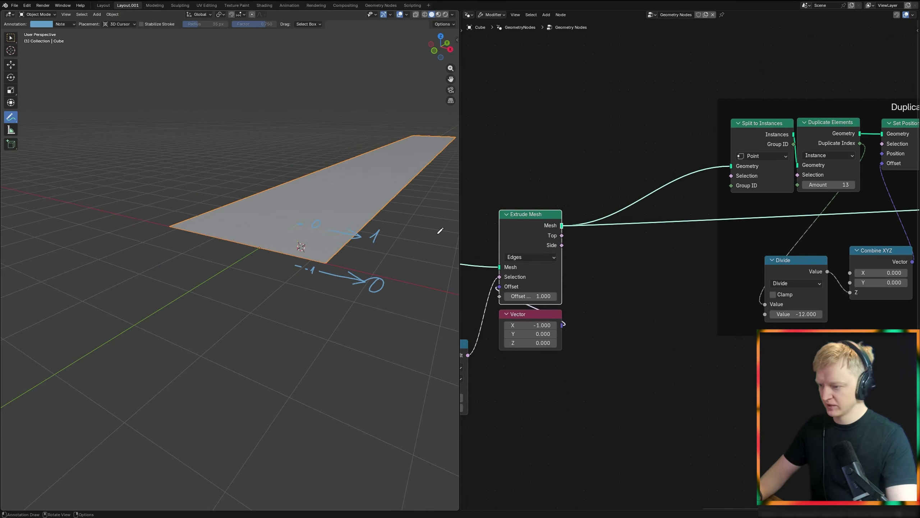
Step: Preview the duplicated layers by sending the po3 Store Named Attribute's geometry to the Group Output
middle_drag(645, 261, 634, 296)
middle_drag(585, 318, 622, 304)
drag(558, 317, 614, 317)
middle_drag(760, 275, 580, 322)
middle_drag(800, 243, 654, 277)
alt+shift+click(770, 231)
Step: Clear the annotation strokes from the viewport
middle_drag(366, 250, 349, 250)
key(d+x)
scroll(628, 269, down, 3)
middle_drag(626, 267, 682, 260)
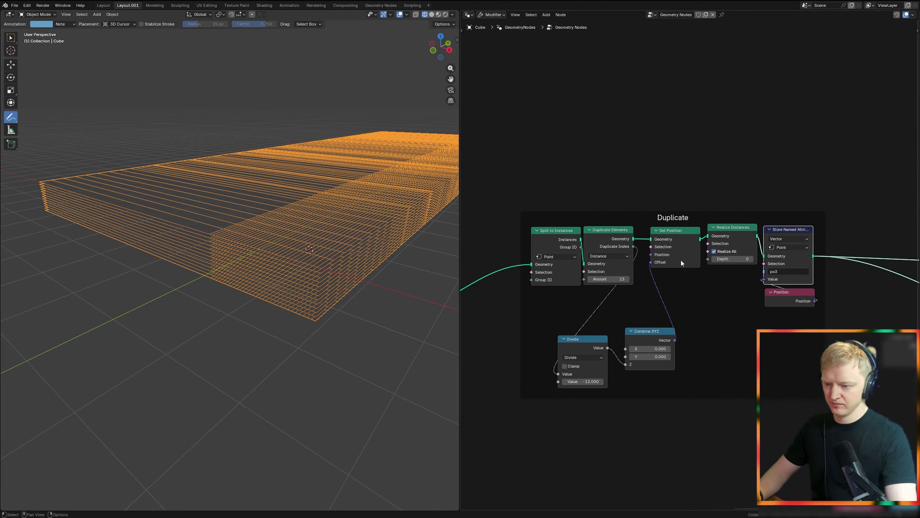
Step: Reconnect the rotation Set Position node's geometry to the Group Output
key(ctrl+space)
middle_drag(648, 373, 508, 326)
key(ctrl+space)
middle_drag(846, 259, 699, 270)
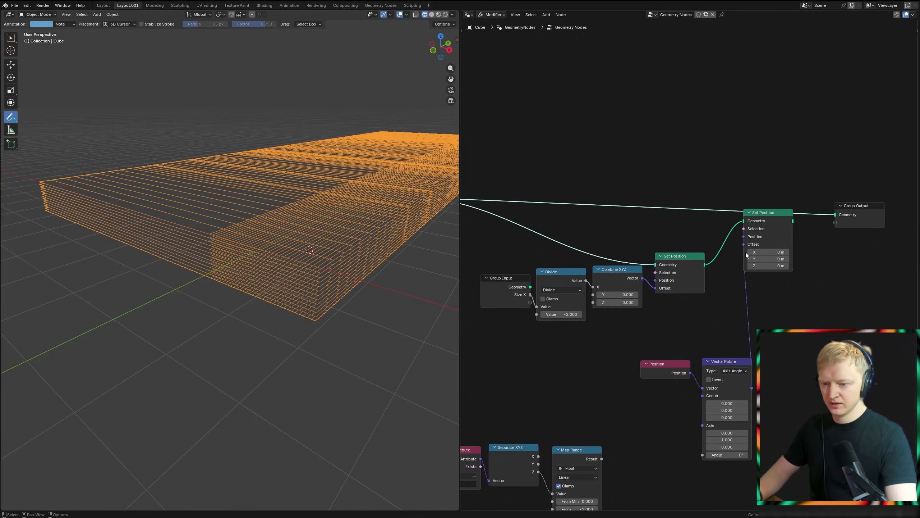
alt+shift+click(753, 221)
middle_drag(270, 260, 286, 273)
Step: Preview the Map Range result in a Viewer node using the po3 Store Named Attribute's geometry
scroll(586, 336, down, 2)
middle_drag(550, 373, 593, 229)
scroll(593, 229, up, 3)
ctrl+shift+click(662, 313)
scroll(662, 162, down, 2)
middle_drag(662, 162, 659, 298)
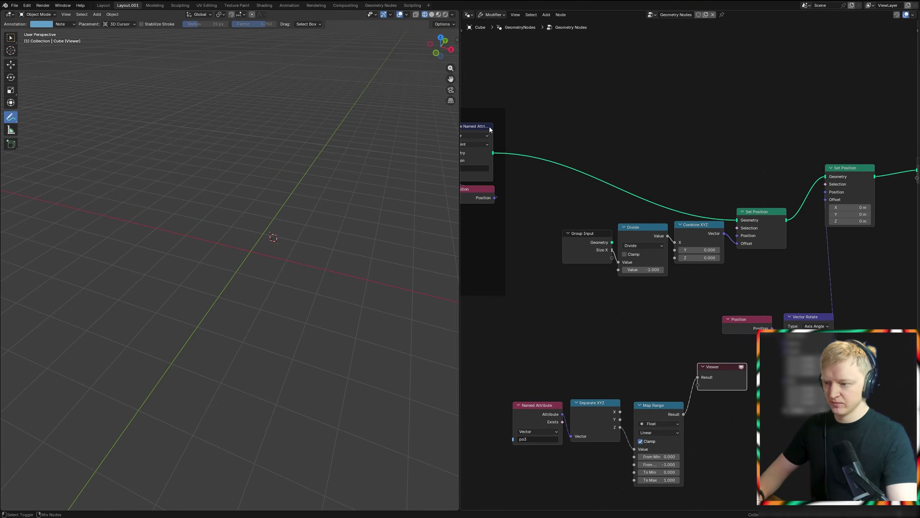
ctrl+shift+click(487, 129)
middle_drag(315, 285, 295, 255)
scroll(295, 256, up, 2)
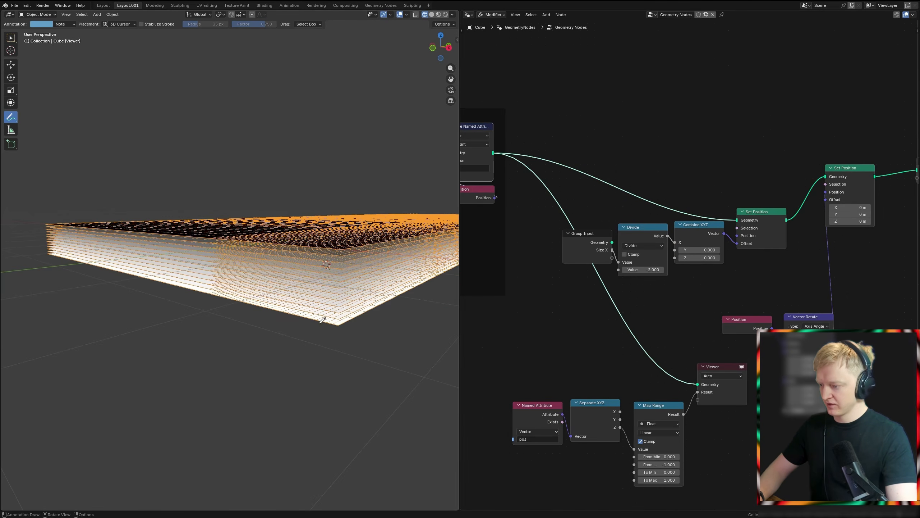
Step: Set the previewed Map Range's To Min to 1 and To Max to 0 and check the layer shading
middle_drag(662, 394, 581, 264)
scroll(581, 264, up, 5)
click(586, 390)
text(1)
click(586, 400)
text(0)
key(Return)
middle_drag(312, 276, 308, 314)
mouse_move(345, 277)
right_down()
mouse_move(348, 259)
mouse_move(335, 271)
right_up()
Step: Remove the Viewer node and move the po3 Named Attribute, Separate XYZ and Map Range nodes farther below Vector Rotate
scroll(669, 263, down, 2)
middle_drag(668, 263, 639, 281)
drag(684, 401, 685, 403)
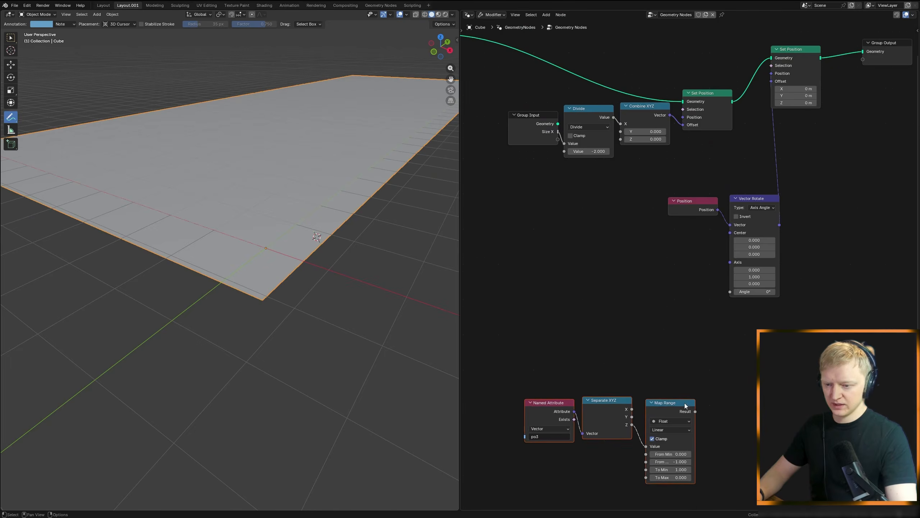
scroll(685, 404, down, 2)
middle_drag(685, 403, 706, 332)
drag(706, 332, 720, 314)
middle_drag(288, 240, 306, 235)
key(KP_1)
middle_drag(217, 228, 217, 276)
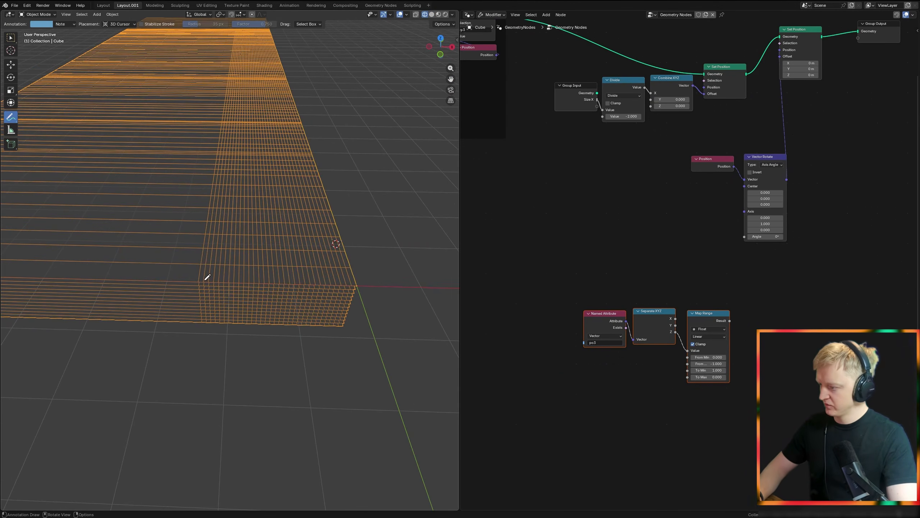
scroll(581, 263, down, 1)
middle_drag(581, 263, 625, 284)
key(shift+a)
text(gr)
key(Escape)
Step: Duplicate the Size X Group Input below the original and feed it into a new Multiply node
click(623, 139)
key(shift+d)
click(587, 249)
scroll(607, 258, up, 4)
middle_drag(610, 259, 615, 280)
click(662, 101)
key(shift+a)
text(multr)
Step: Add a Combine XYZ node and connect its vector to Vector Rotate's Center
middle_drag(751, 252, 679, 276)
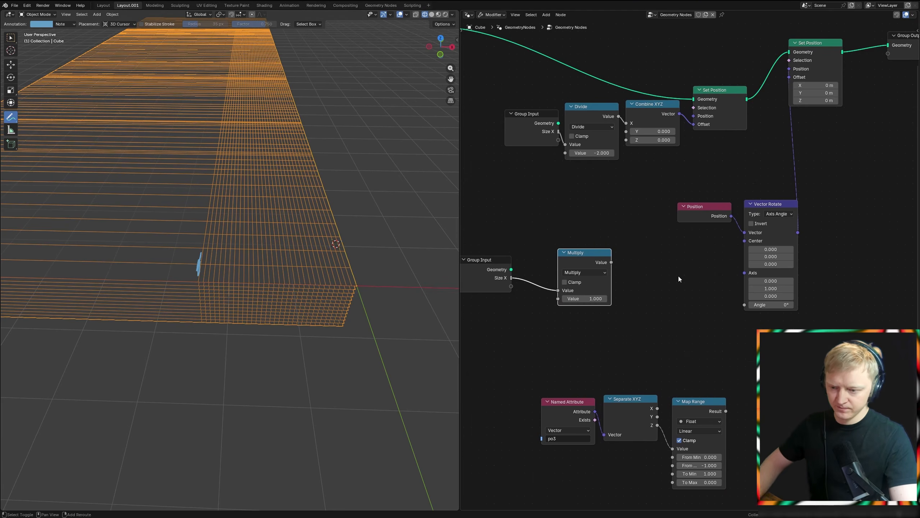
key(shift+a)
text(com)
key(Return)
click(666, 242)
drag(722, 257, 744, 243)
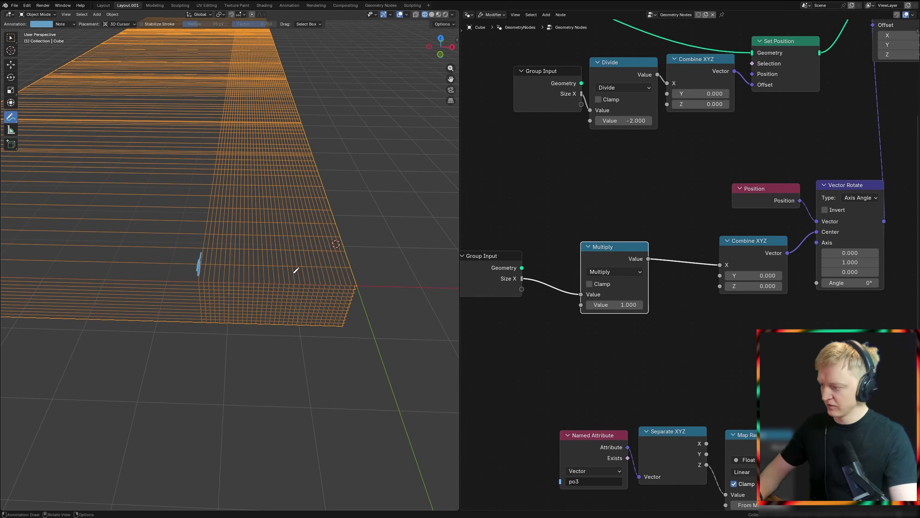
Step: Move the po3 Named Attribute, Separate XYZ and Map Range nodes up close beneath the Multiply node
scroll(817, 375, down, 3)
middle_drag(817, 375, 729, 272)
drag(528, 405, 712, 322)
key(g)
click(644, 286)
drag(650, 209, 651, 207)
Step: Set the Multiply node's value to -1, with its result feeding Combine XYZ's X input
key(KP_1)
scroll(281, 249, up, 2)
drag(744, 200, 782, 199)
click(563, 215)
text(-1)
key(Return)
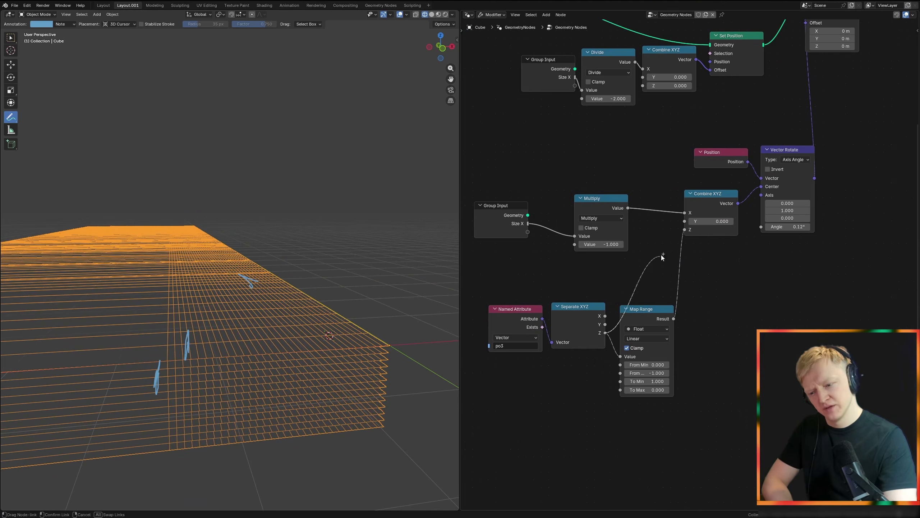
Step: Feed Separate XYZ's Z output into Combine XYZ's Z and move the Map Range node aside
drag(662, 254, 681, 233)
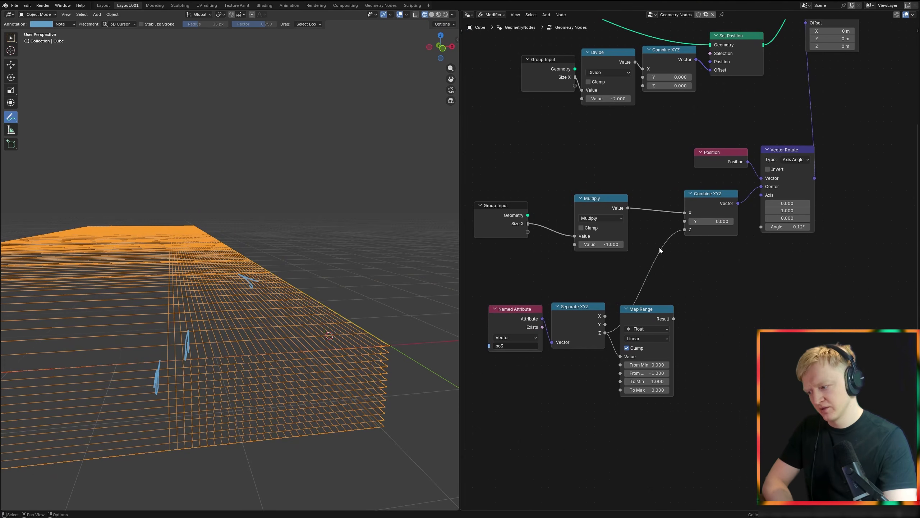
drag(644, 308, 833, 368)
middle_drag(777, 295, 723, 334)
Step: Try rotating the layers about their new centre by raising Vector Rotate's Angle to about 35.7°, viewed in solid shading
mouse_move(738, 268)
mouse_down()
mouse_move(693, 268)
mouse_move(738, 268)
mouse_up()
key(KP_1)
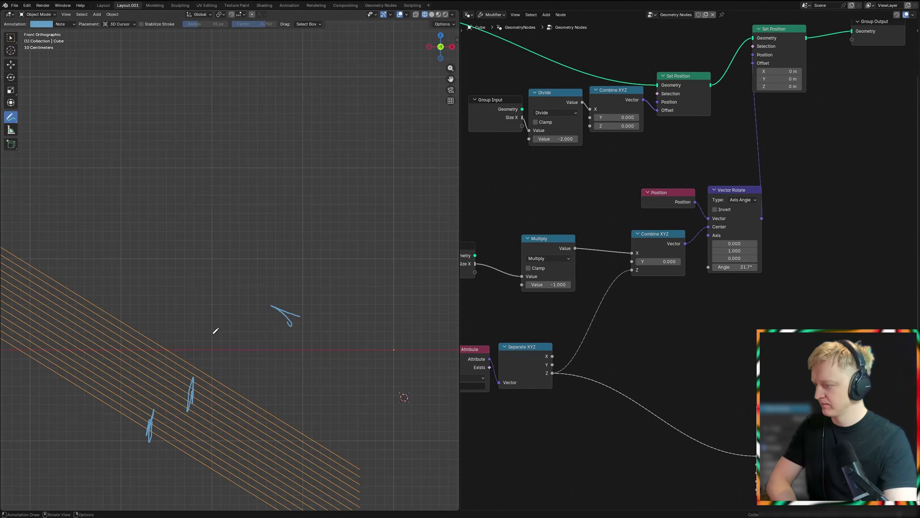
shift+middle_drag(209, 380, 232, 328)
mouse_move(738, 270)
mouse_down()
mouse_move(757, 270)
mouse_move(710, 269)
mouse_move(741, 270)
mouse_up()
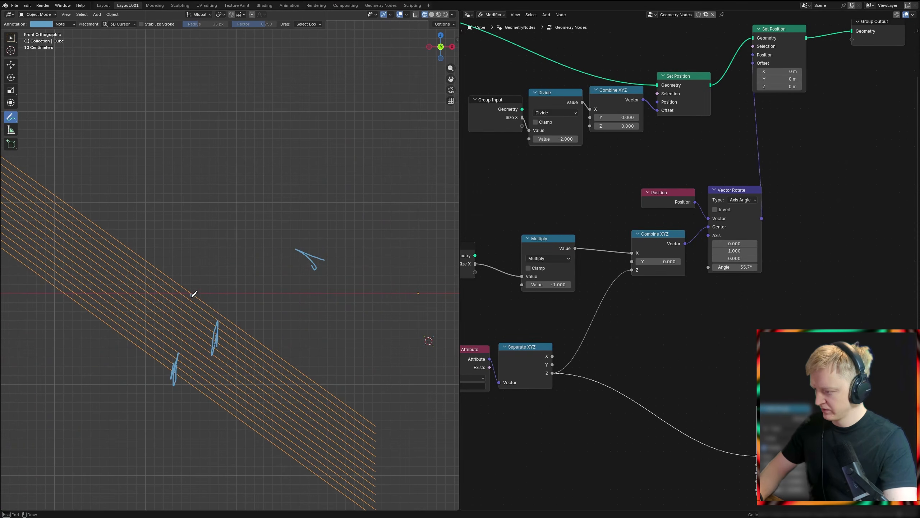
drag(191, 318, 191, 315)
ctrl+drag(283, 269, 208, 325)
mouse_move(344, 268)
middle_down()
mouse_move(308, 279)
mouse_move(330, 291)
middle_up()
key(z)
click(452, 296)
Step: Delete the unused Map Range node and reset Vector Rotate's Angle to 0°
scroll(685, 268, down, 6)
middle_drag(653, 295, 602, 311)
ctrl+right_drag(663, 371, 651, 404)
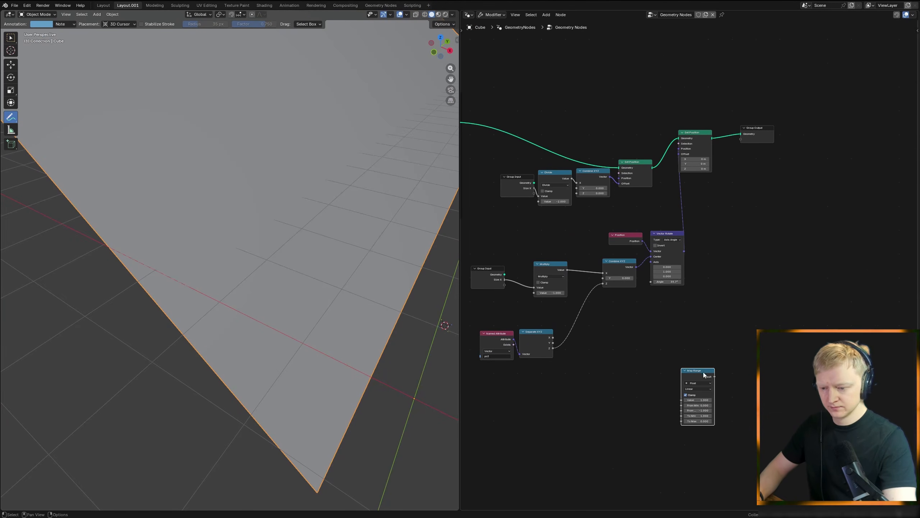
key(x)
middle_drag(667, 285, 717, 258)
key(BackSpace)
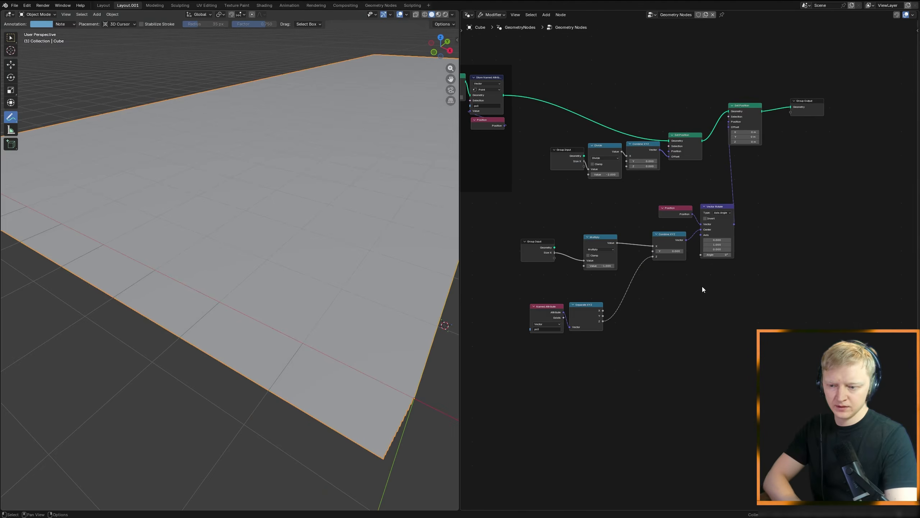
Step: Switch the viewport back to wireframe shading
scroll(597, 399, down, 2)
middle_drag(587, 415, 630, 357)
key(z)
click(222, 283)
Step: Duplicate the po3 Named Attribute node, place the copy below the other nodes and set its name to po1
scroll(521, 333, down, 3)
mouse_move(521, 333)
middle_down()
mouse_move(647, 286)
mouse_move(616, 314)
middle_up()
scroll(667, 268, up, 4)
scroll(616, 315, up, 4)
click(659, 268)
key(shift+d)
click(599, 404)
double_click(609, 423)
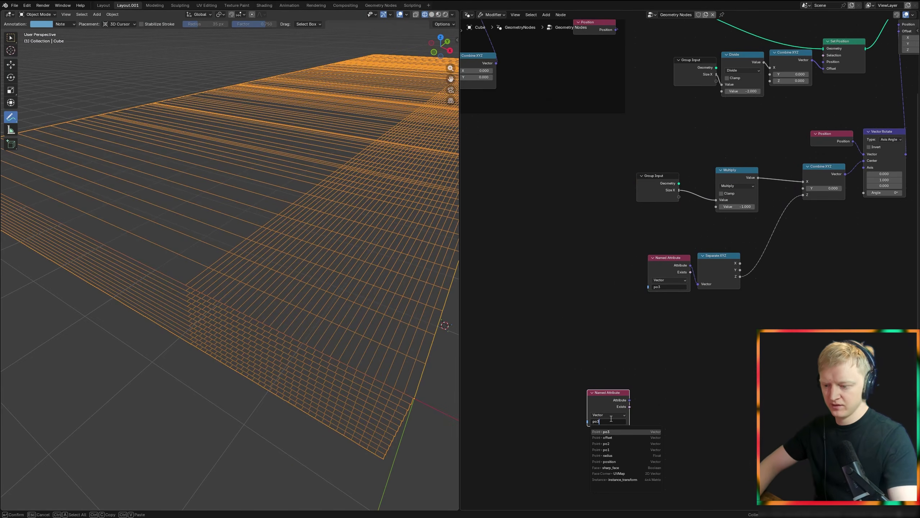
key(BackSpace)
text(1)
key(Return)
Step: Add a Separate XYZ node beside the po1 Named Attribute and feed the attribute into its Vector input
key(shift+a)
text(xyz)
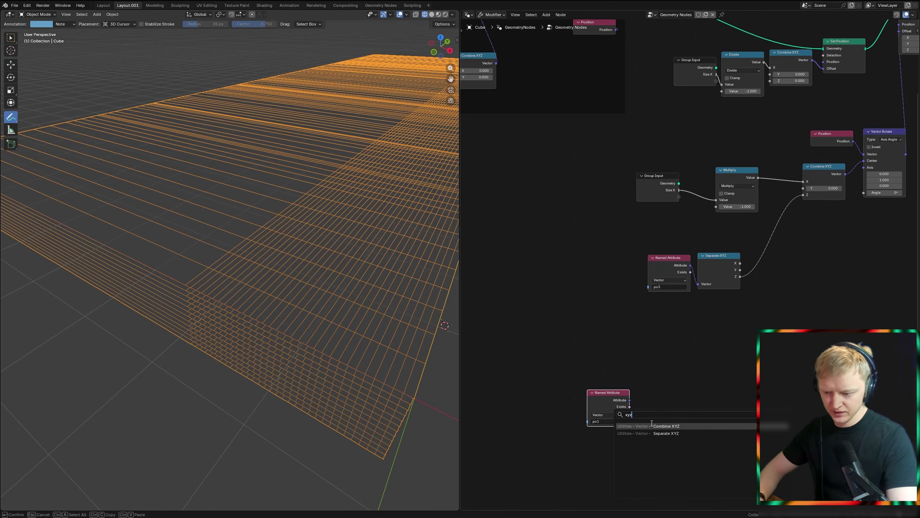
click(659, 428)
click(673, 388)
drag(630, 399, 673, 419)
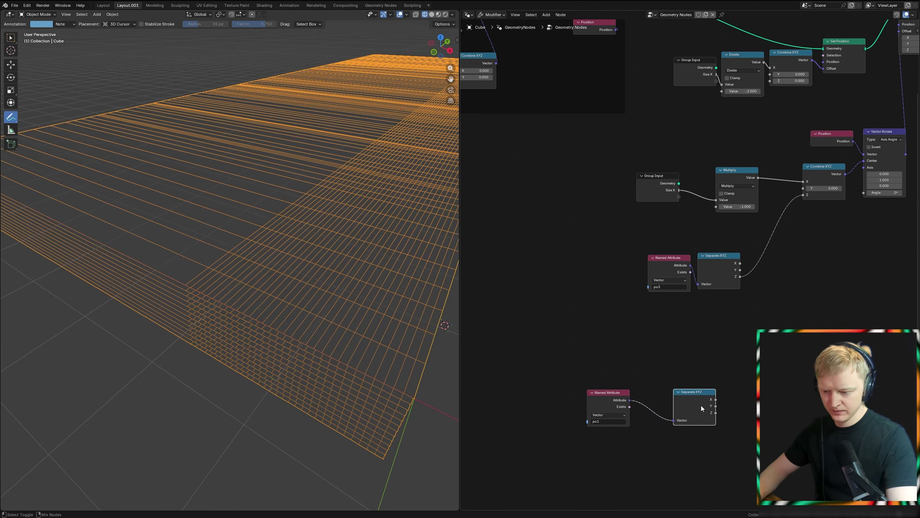
Step: Preview po1's X component in a Viewer on the Store Named Attribute geometry and annotate the gradient's 0 and 1 ends
ctrl+shift+click(700, 404)
scroll(697, 395, down, 2)
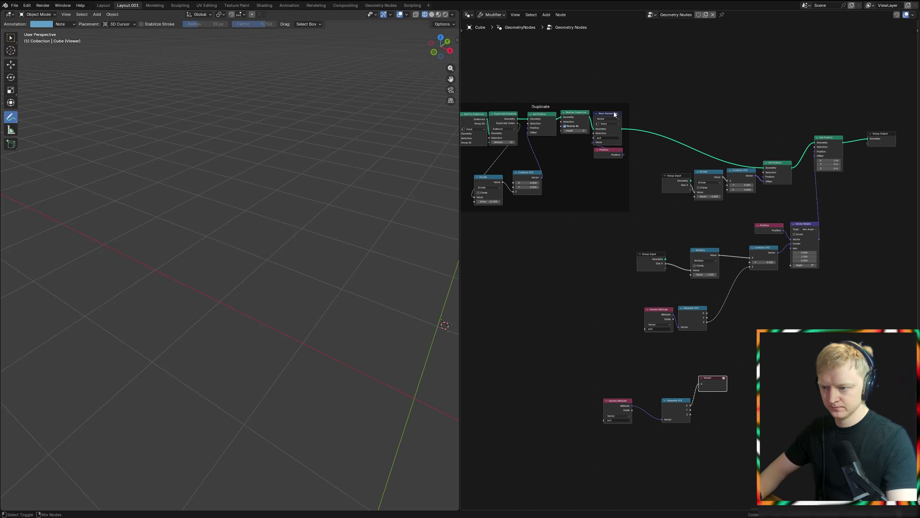
ctrl+shift+click(608, 125)
middle_drag(362, 264, 315, 286)
drag(290, 276, 292, 297)
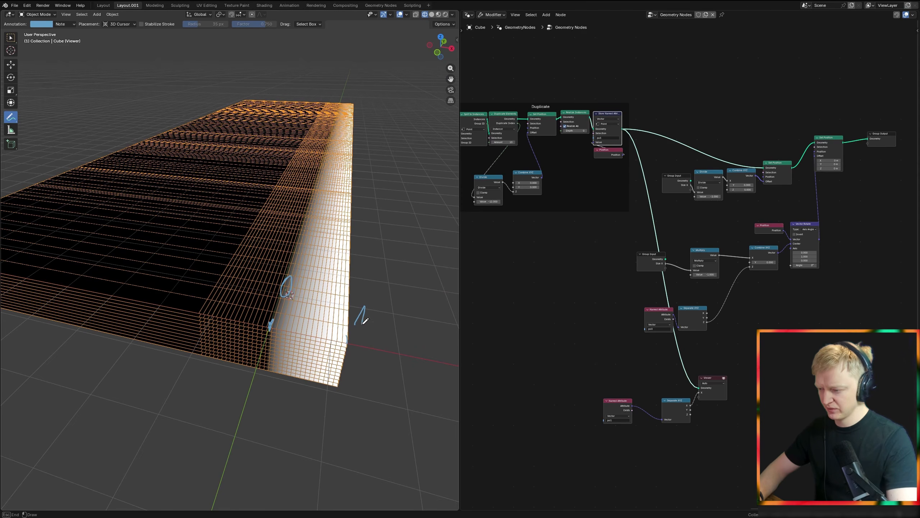
ctrl+drag(406, 299, 271, 296)
Step: Insert a vector Add node between the po1 Named Attribute and its Separate XYZ node
mouse_move(741, 416)
middle_down()
mouse_move(729, 386)
mouse_move(696, 352)
middle_up()
middle_drag(613, 364, 632, 339)
scroll(632, 338, up, 5)
drag(568, 307, 582, 272)
text(add)
key(Return)
click(575, 314)
Step: Add a Combine XYZ node and connect its Vector output to the Add node's second Vector input
key(shift+a)
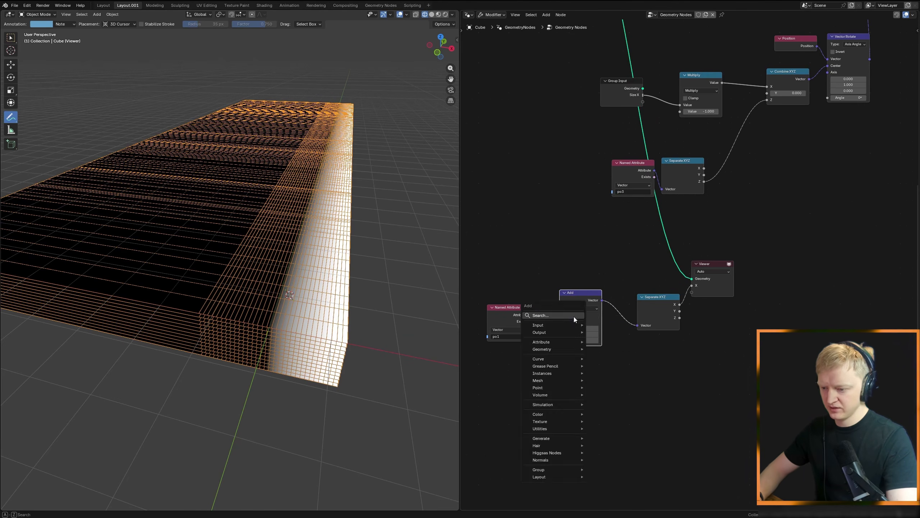
text(xyz)
key(Return)
click(506, 370)
drag(545, 378, 560, 321)
Step: Add a Group Input and feed Size X through a Divide node by 2 into the new Combine XYZ's X, then annotate the shifted gradient
middle_drag(470, 404, 619, 342)
key(shift+a)
click(619, 342)
text(gr)
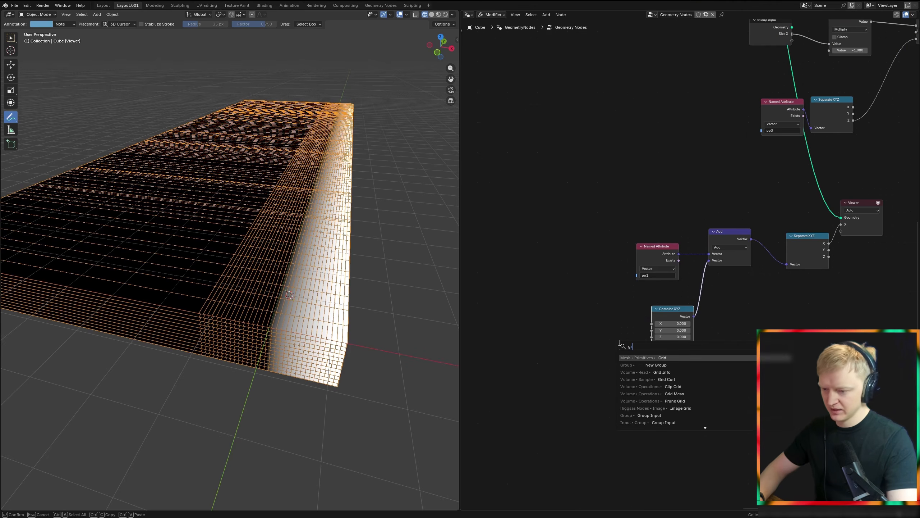
text( inp)
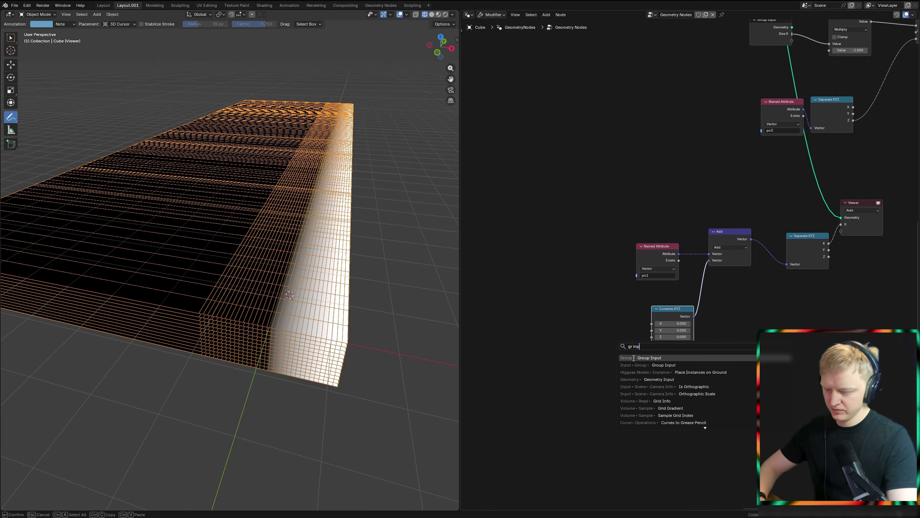
key(Return)
click(506, 344)
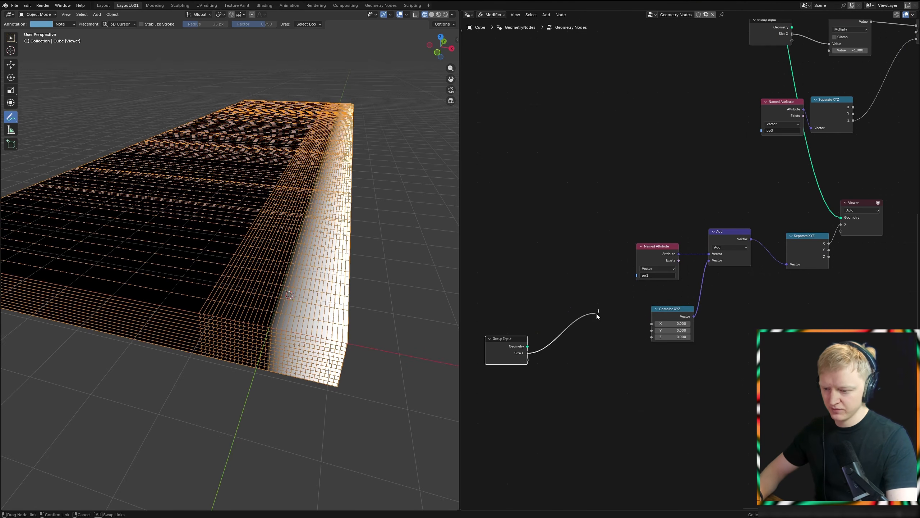
drag(650, 324, 651, 323)
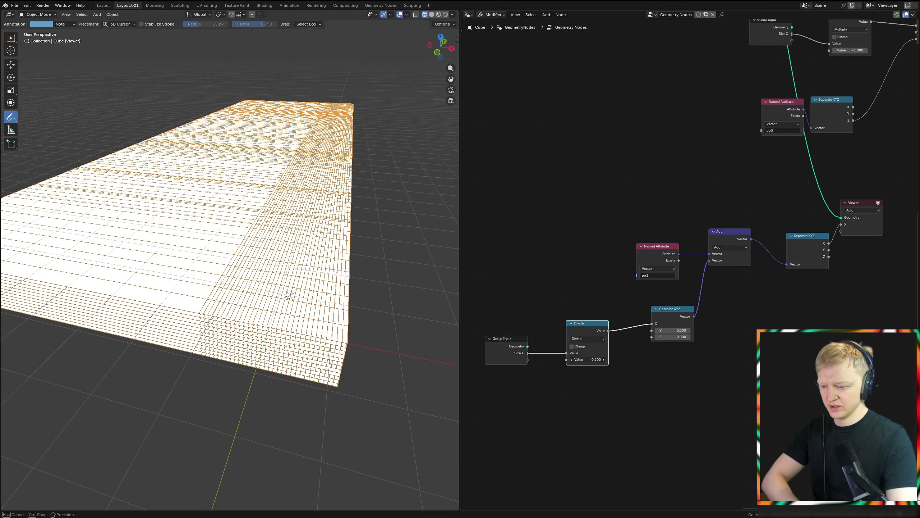
drag(587, 359, 609, 359)
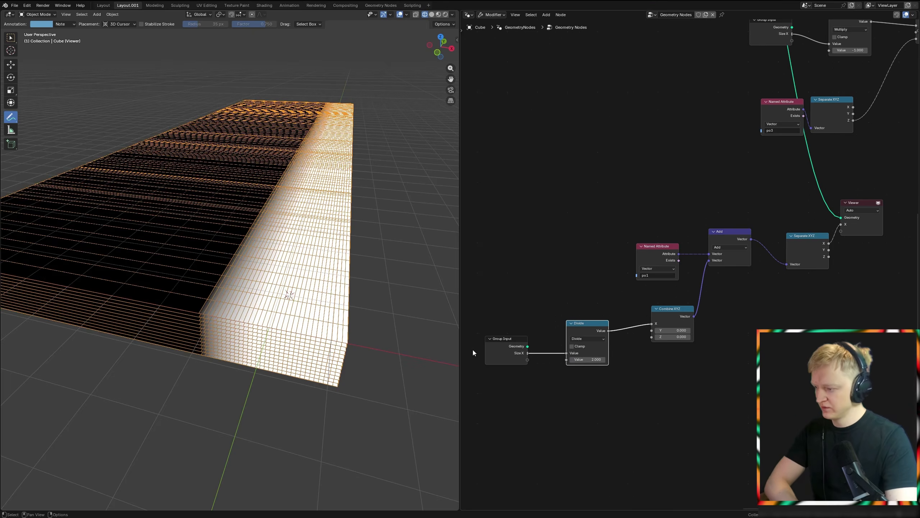
middle_drag(319, 311, 312, 319)
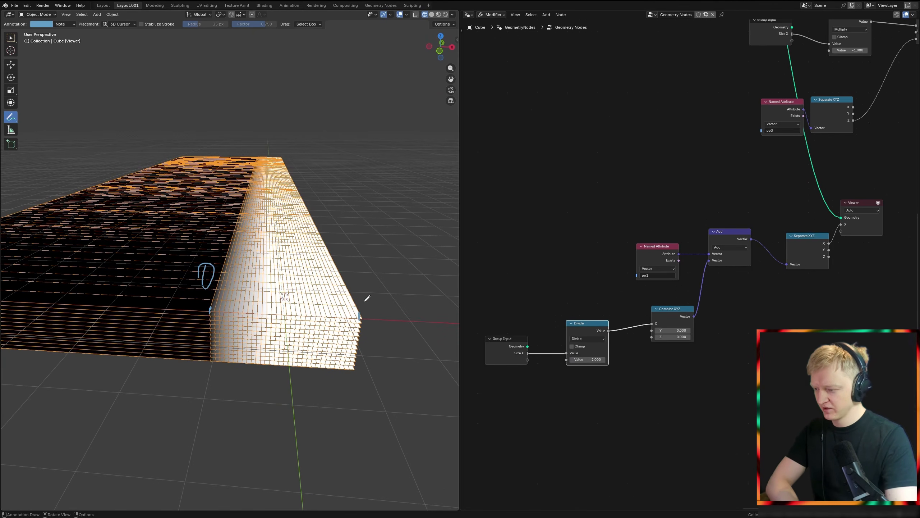
mouse_move(371, 274)
ctrl+right_down()
mouse_move(376, 287)
mouse_move(206, 275)
ctrl+right_up()
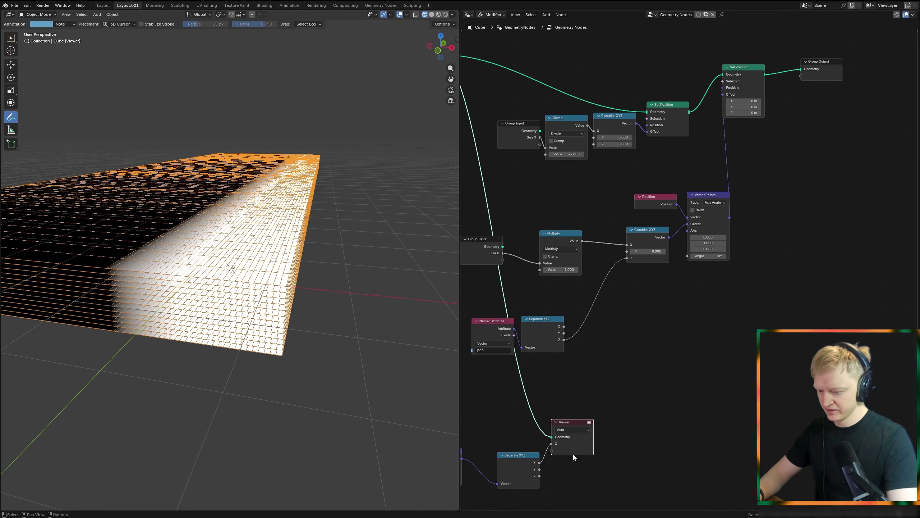
Step: Delete the Viewer and connect the po1 Separate XYZ's X output to Vector Rotate's Angle, seen from the front view
key(x)
drag(540, 462, 688, 261)
scroll(206, 277, down, 2)
shift+middle_drag(206, 277, 359, 266)
key(KP_1)
middle_drag(557, 373, 586, 272)
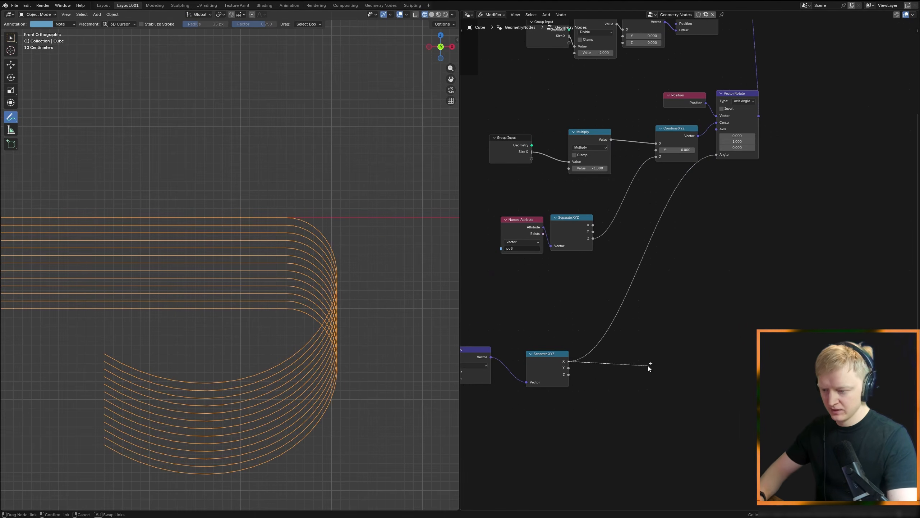
Step: Insert a Multiply node with value -1 between Separate XYZ's X output and Vector Rotate's Angle
drag(646, 366, 647, 366)
text(mul)
key(Return)
click(615, 314)
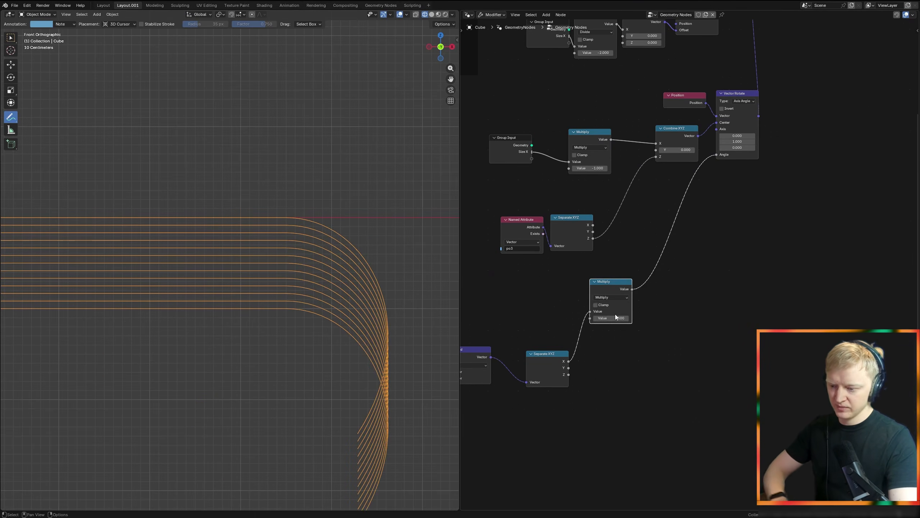
text(1)
key(Return)
Step: Annotate the front view with a full curl along the top layer and a straight line extending the bottom layer
shift+middle_drag(289, 294, 266, 279)
drag(260, 277, 261, 276)
shift+middle_drag(261, 276, 269, 323)
scroll(270, 324, up, 1)
drag(275, 335, 290, 331)
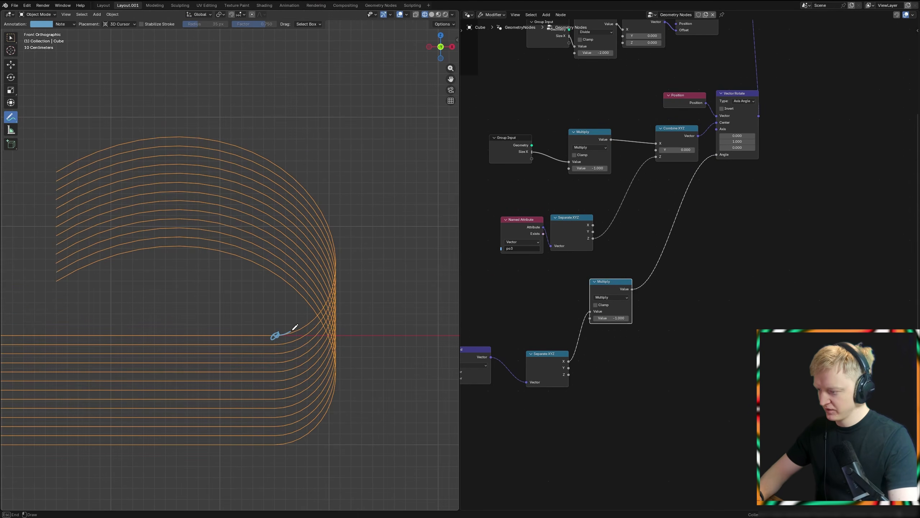
mouse_move(305, 182)
mouse_down()
mouse_move(72, 149)
mouse_move(59, 172)
mouse_up()
shift+middle_drag(300, 415, 283, 300)
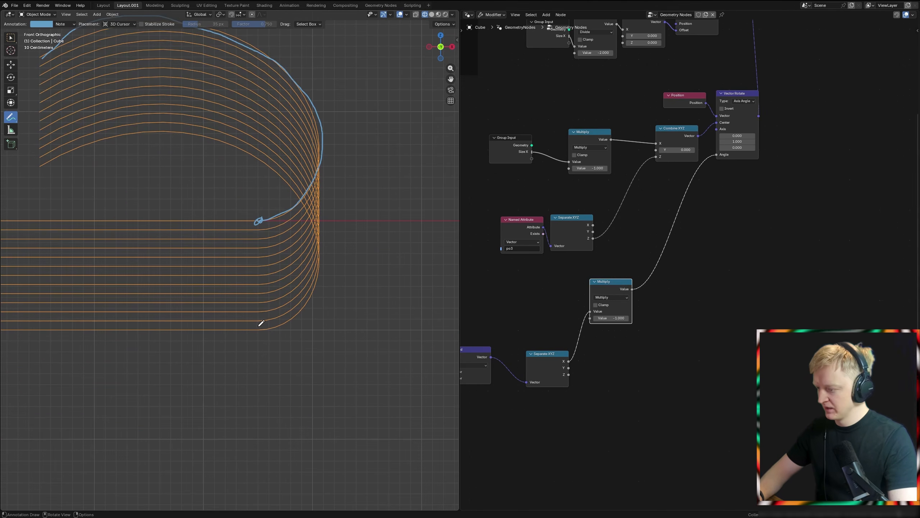
drag(258, 329, 260, 330)
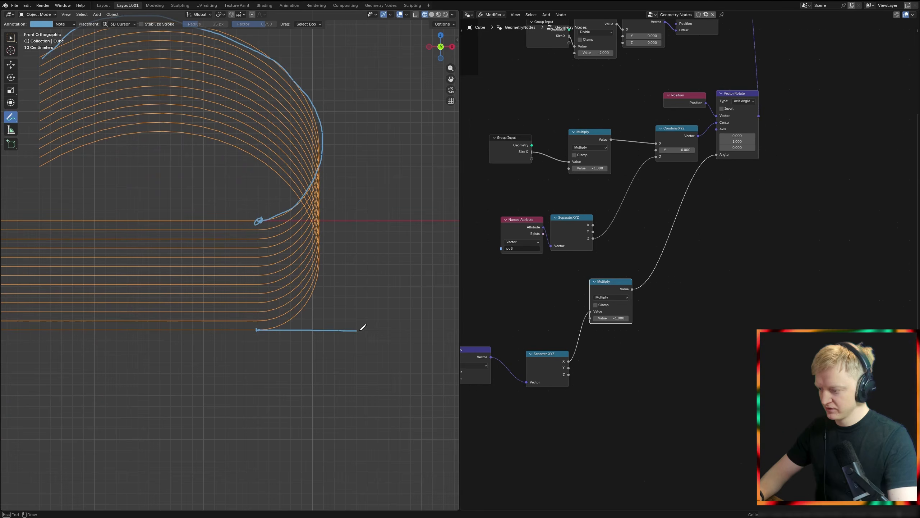
Step: Duplicate the po3 Named Attribute with its Separate XYZ and chain a second Multiply before Angle, using that Z output as its second value
scroll(403, 339, down, 5)
scroll(558, 239, down, 2)
scroll(558, 239, up, 3)
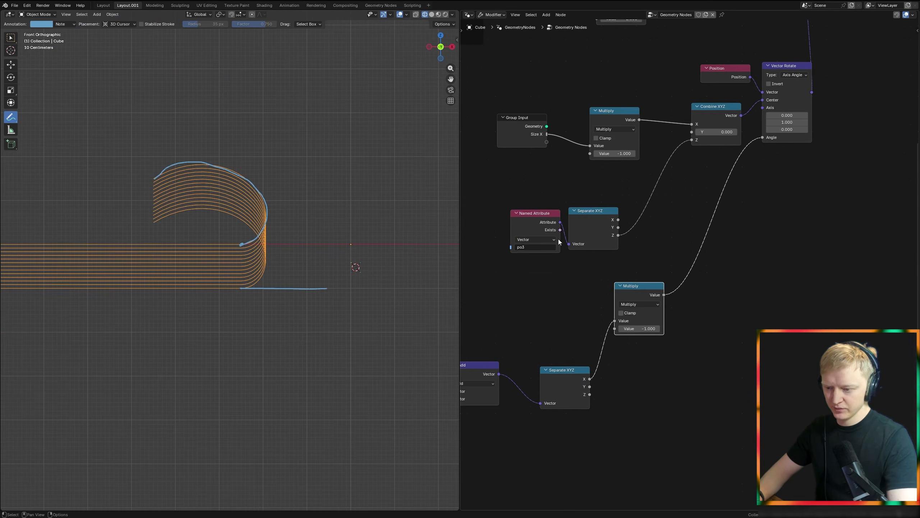
shift+click(584, 225)
drag(585, 218, 601, 177)
key(shift+d)
click(714, 376)
drag(663, 294, 681, 306)
right_click(729, 301)
key(shift+d)
click(730, 282)
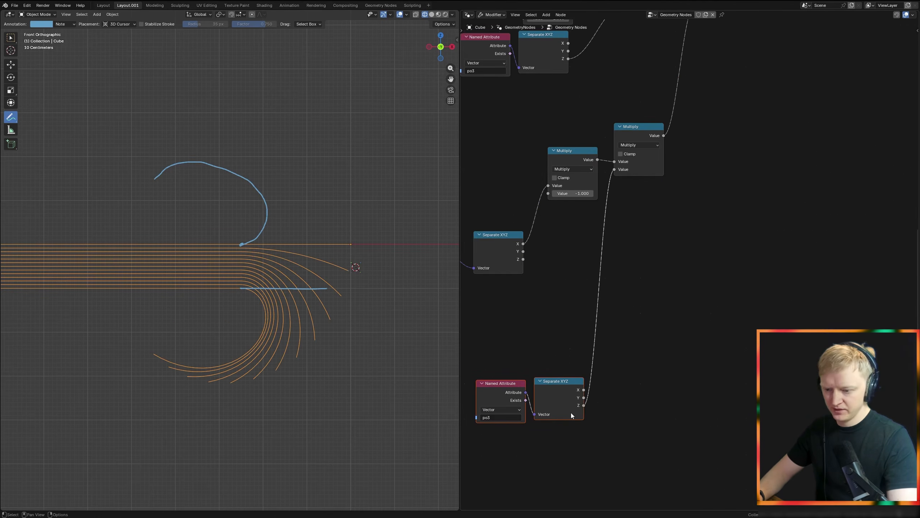
Step: Insert a Map Range node between the copied Separate XYZ's Z output and the second Multiply, with From Max at -1
drag(584, 405, 652, 384)
text(map)
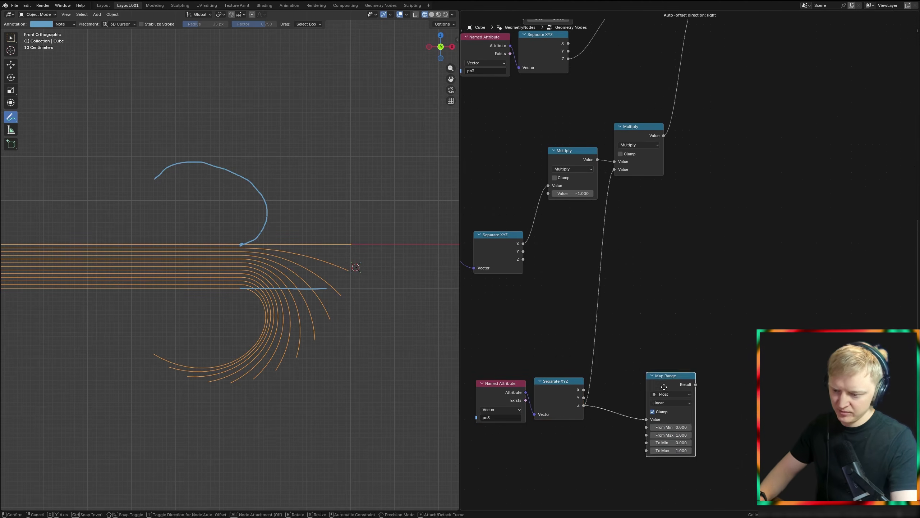
key(Return)
scroll(604, 329, up, 2)
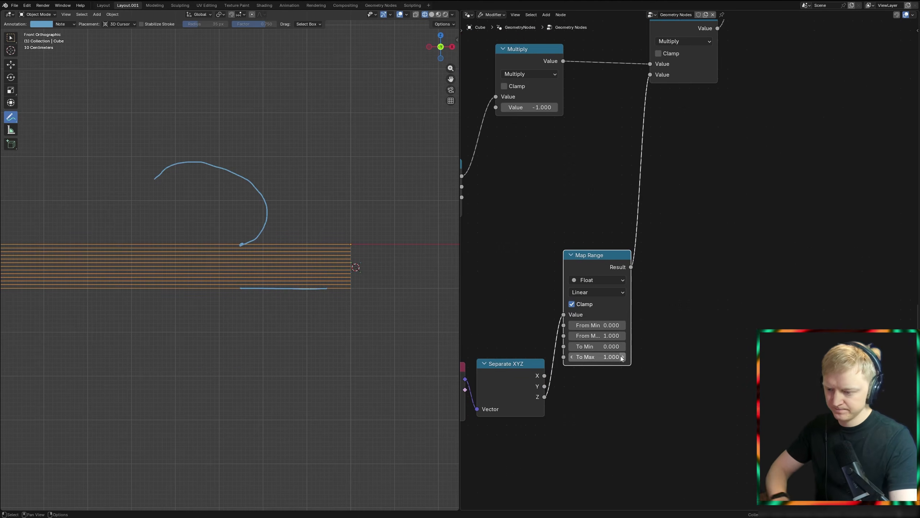
click(606, 336)
text(-1)
key(Return)
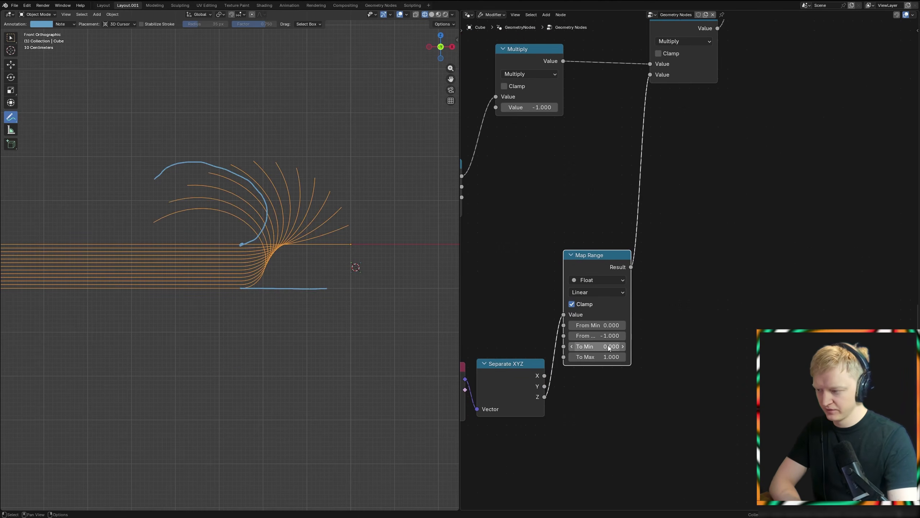
Step: Set the Map Range node's To Min to 1 and To Max to 0
click(599, 348)
text(1)
key(Return)
click(600, 356)
text(0)
key(Return)
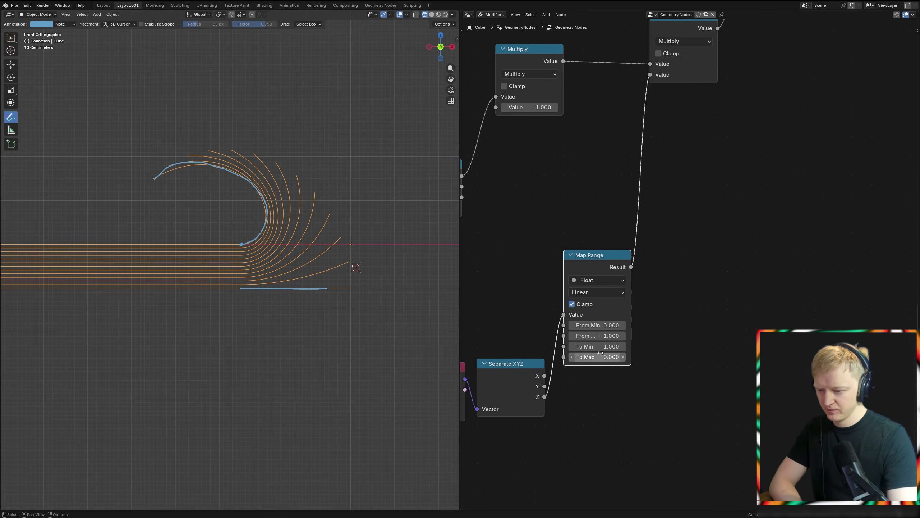
Step: Trace the straight bottom layer and curled top layer, and inspect the progressive bend in solid shading
ctrl+drag(304, 311, 95, 187)
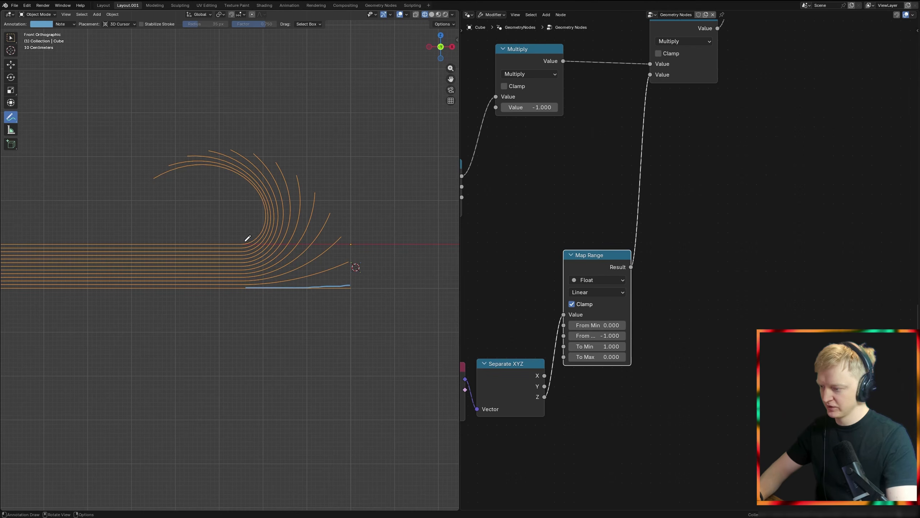
mouse_move(245, 244)
mouse_down()
mouse_move(156, 176)
mouse_move(199, 256)
mouse_up()
scroll(560, 334, down, 3)
middle_drag(559, 334, 681, 321)
key(shift+z)
mouse_move(282, 321)
middle_down()
mouse_move(316, 331)
mouse_move(345, 292)
middle_up()
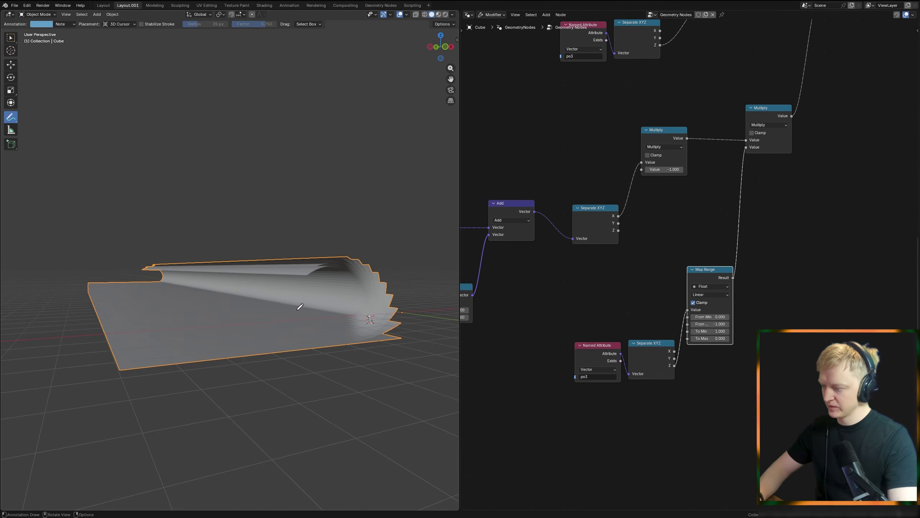
Step: Insert a Set Shade Smooth node between the last Set Position and the Group Output
scroll(538, 323, down, 4)
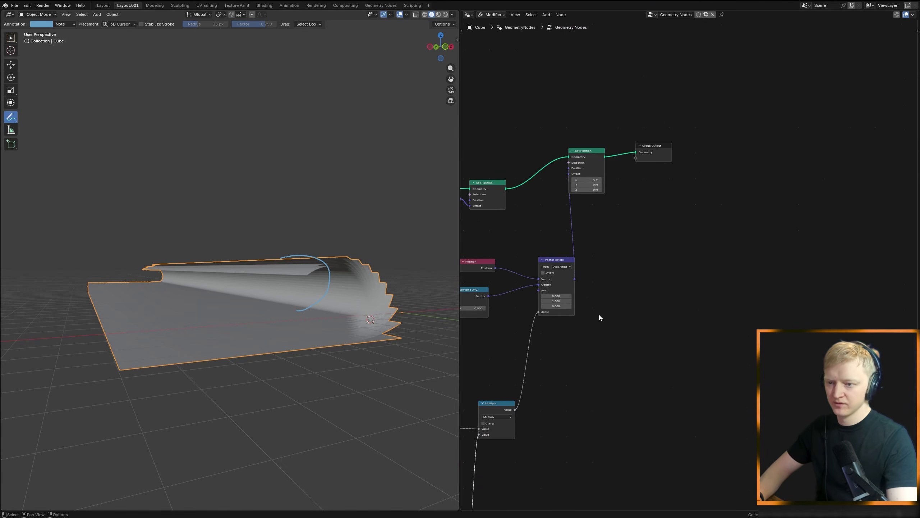
key(shift+a)
text(set sh)
key(Return)
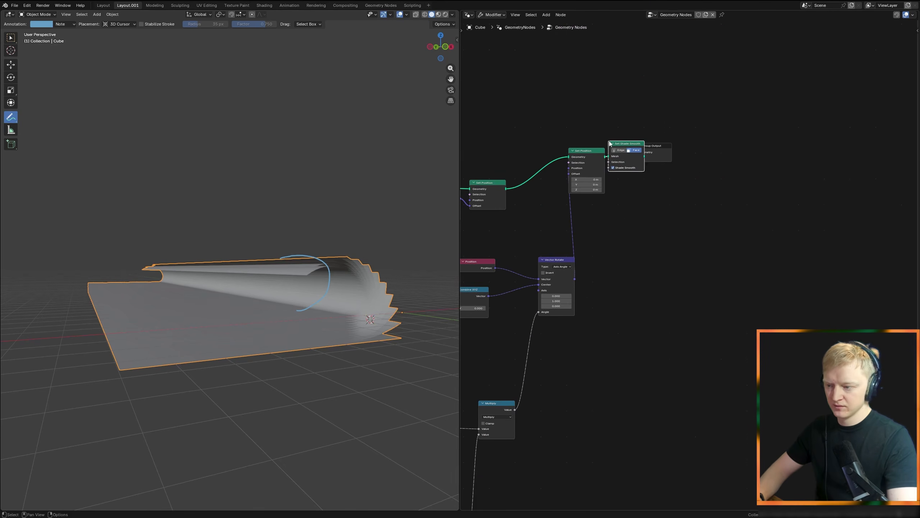
click(633, 156)
middle_drag(315, 275, 348, 247)
middle_drag(321, 342, 286, 323)
key(ctrl+z)
Step: Duplicate the lower po3 Named Attribute node, place it below the Map Range and set its name to po2
scroll(546, 374, down, 4)
middle_drag(518, 457, 662, 267)
scroll(662, 267, up, 3)
middle_drag(647, 318, 668, 267)
click(562, 236)
key(shift+d)
click(622, 370)
click(622, 372)
text(po2)
key(Return)
middle_drag(657, 341, 605, 344)
scroll(605, 344, up, 2)
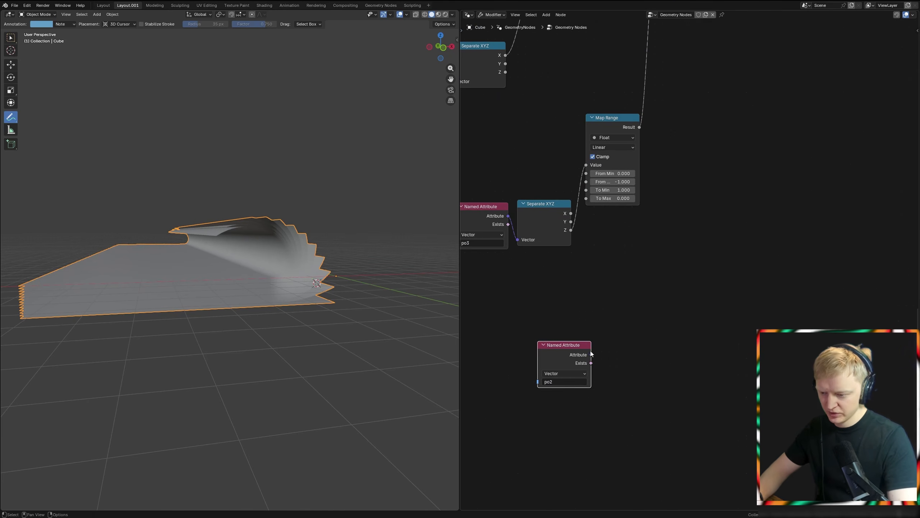
Step: Preview the po2 attribute in the Viewer on the geometry of the Set Position node preceding the rotation
ctrl+shift+click(576, 352)
scroll(621, 288, down, 1)
middle_drag(620, 288, 697, 433)
scroll(697, 433, down, 4)
middle_drag(678, 276, 680, 354)
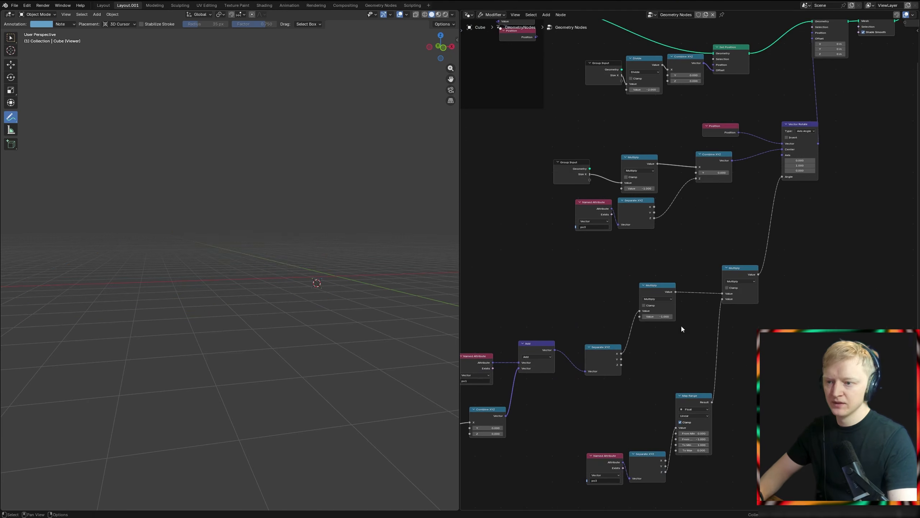
middle_drag(725, 148, 674, 234)
ctrl+shift+click(678, 139)
middle_drag(349, 279, 378, 313)
Step: Insert a vector Add node between the po2 Named Attribute and the Viewer
middle_drag(642, 480, 627, 253)
scroll(626, 253, up, 3)
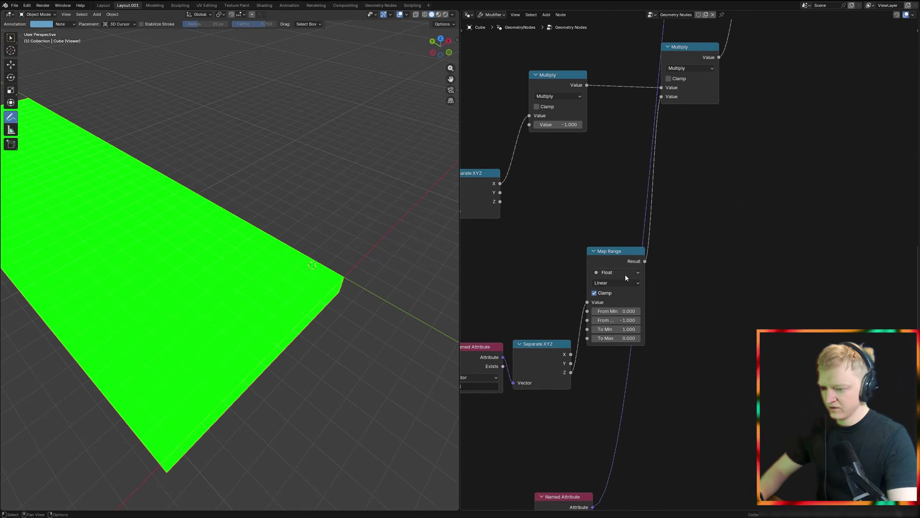
middle_drag(608, 478, 626, 333)
drag(621, 365, 699, 364)
text(add)
key(Return)
click(654, 331)
Step: Set the Add node's Y offset to -3.7 while previewing po2 on the strips
middle_drag(312, 277, 328, 267)
scroll(328, 267, up, 4)
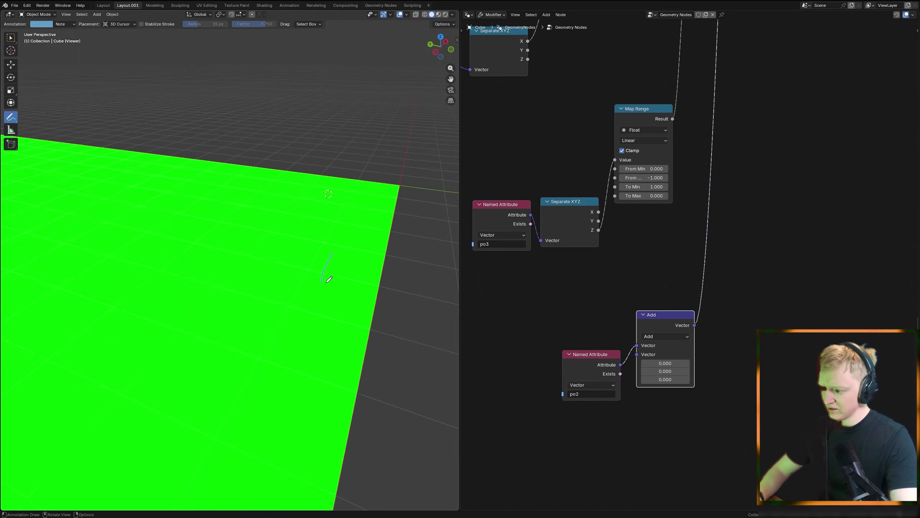
drag(665, 371, 625, 370)
key(ctrl+z)
Step: Duplicate the po2 Named Attribute, set the copy to po3 and feed it into the Add node to compare its gradient
middle_drag(588, 373, 600, 359)
key(shift+d)
click(594, 279)
click(599, 302)
click(602, 312)
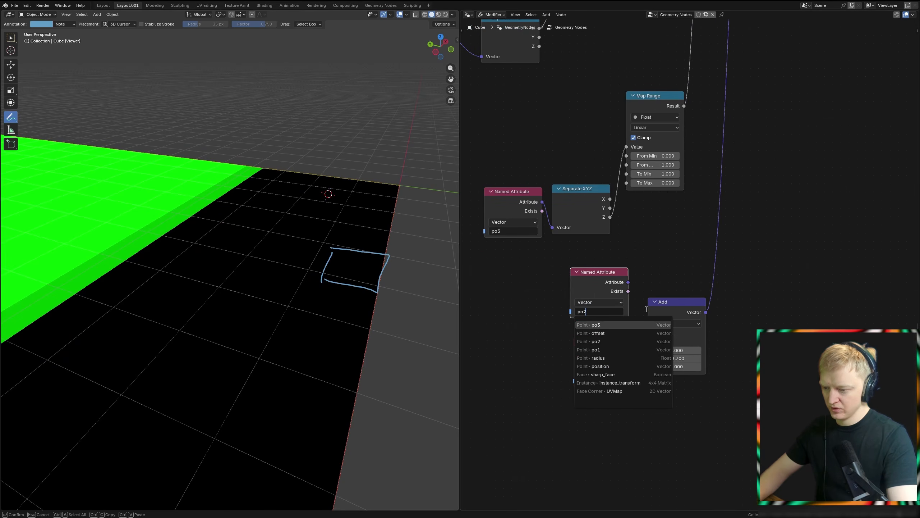
key(Return)
drag(651, 332, 648, 333)
middle_drag(232, 153, 319, 227)
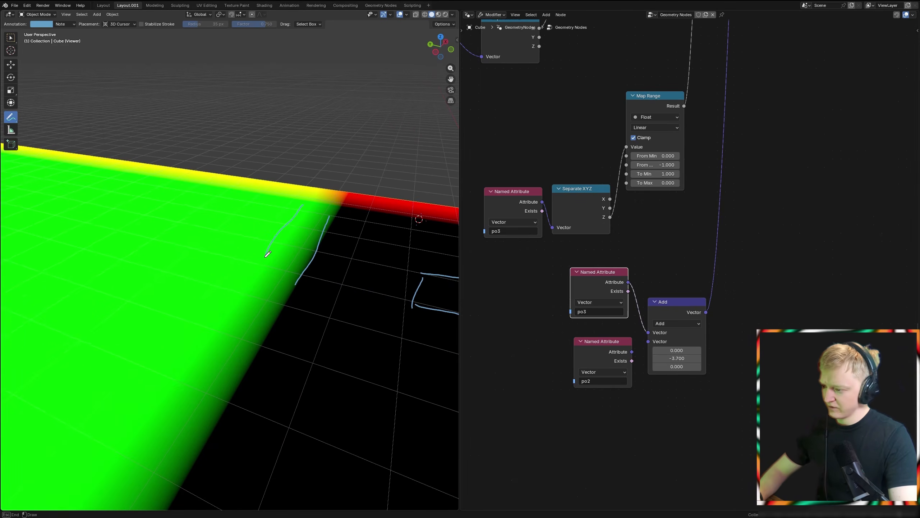
Step: Set the compared Named Attribute to po1 and inspect how its values spread over the strips
click(596, 312)
key(BackSpace)
text(1)
key(Return)
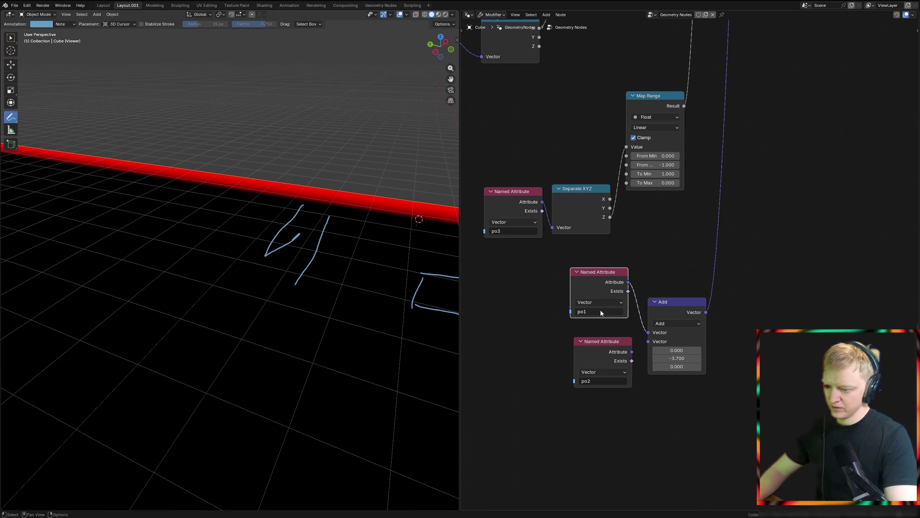
scroll(421, 275, down, 5)
middle_drag(366, 246, 301, 253)
scroll(302, 254, up, 3)
mouse_move(326, 279)
ctrl+mouse_down()
mouse_move(278, 318)
mouse_move(239, 239)
ctrl+mouse_up()
Step: Reconnect the po2 Named Attribute to the Add node and delete the po1 comparison node
drag(632, 352, 652, 333)
click(606, 280)
key(x)
scroll(275, 250, down, 4)
middle_drag(254, 246, 293, 258)
scroll(276, 236, up, 4)
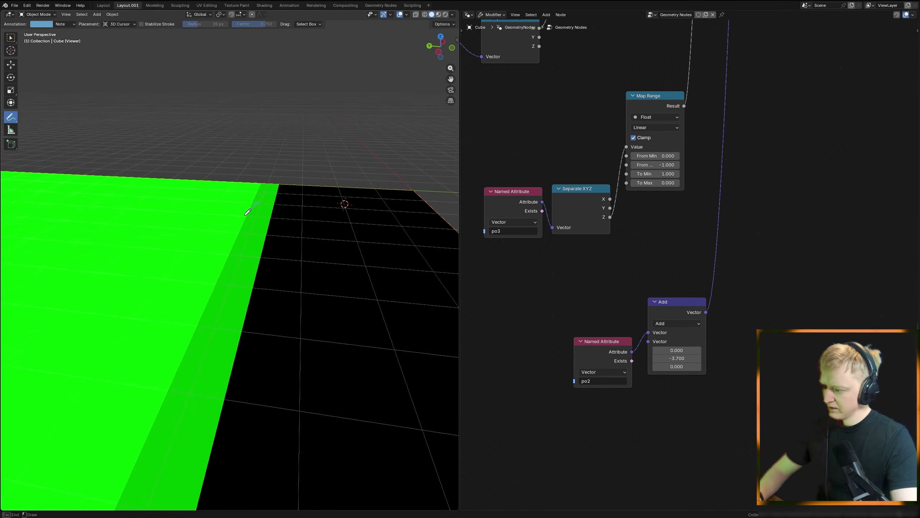
Step: Replace the Add node after the po2 Named Attribute with a Separate XYZ node and preview its Y output
ctrl+drag(226, 365, 328, 143)
mouse_move(329, 144)
middle_down()
mouse_move(246, 313)
mouse_move(155, 297)
middle_up()
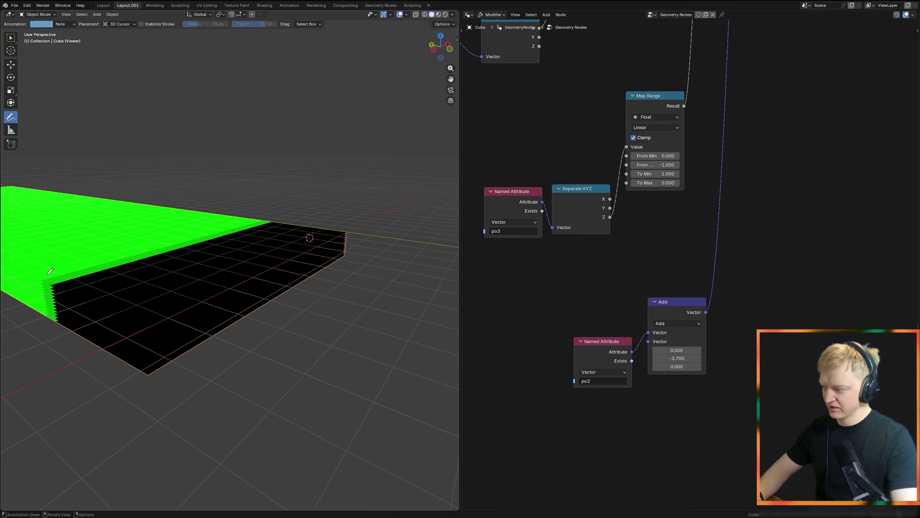
middle_drag(678, 359, 601, 380)
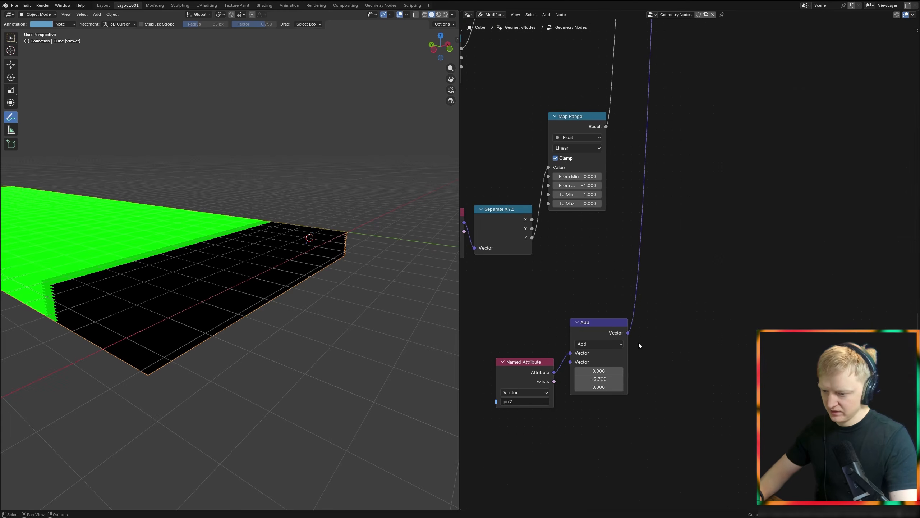
key(shift+a)
text(xyz)
click(659, 363)
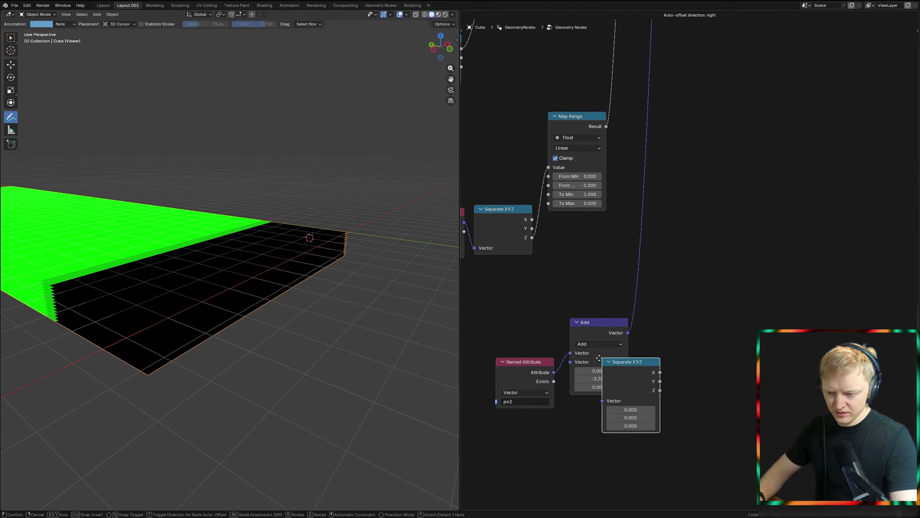
click(548, 345)
click(663, 334)
key(ctrl+x)
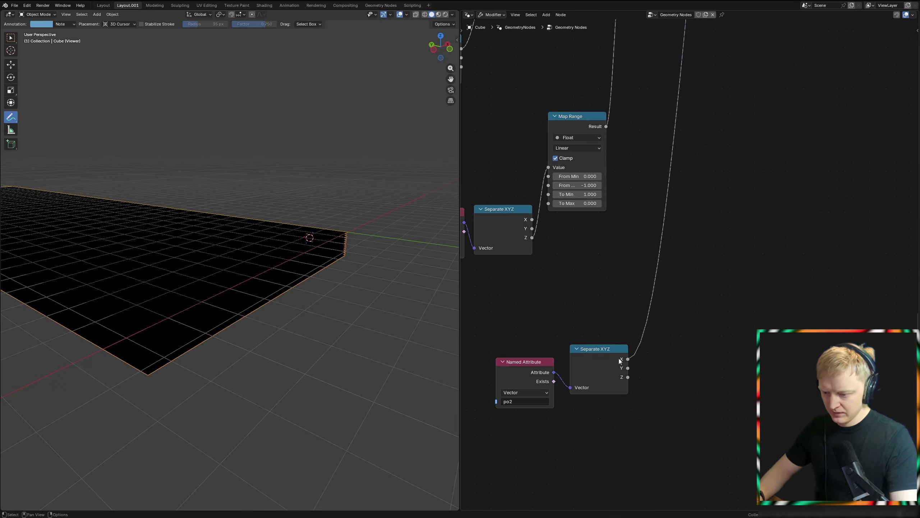
ctrl+shift+click(628, 368)
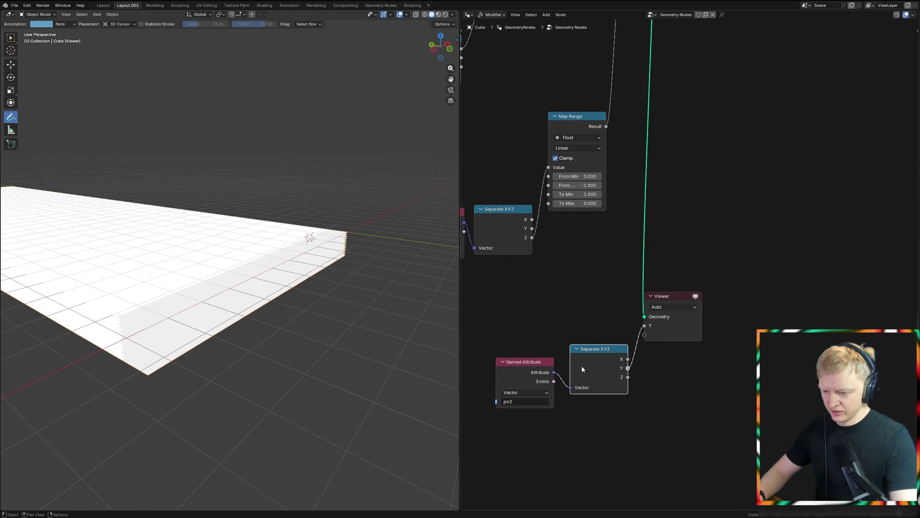
drag(659, 334, 751, 337)
Step: Insert a vector Add node between the po2 Named Attribute and Separate XYZ with a Y offset of -9.59
drag(554, 372, 597, 342)
text(add)
key(Return)
click(584, 353)
middle_drag(584, 353, 643, 302)
drag(650, 348, 597, 347)
Step: Insert an Absolute node after the Separate XYZ Y output and set the Add node's Y offset to -13.19
drag(761, 316, 818, 327)
text(abss)
text(abs)
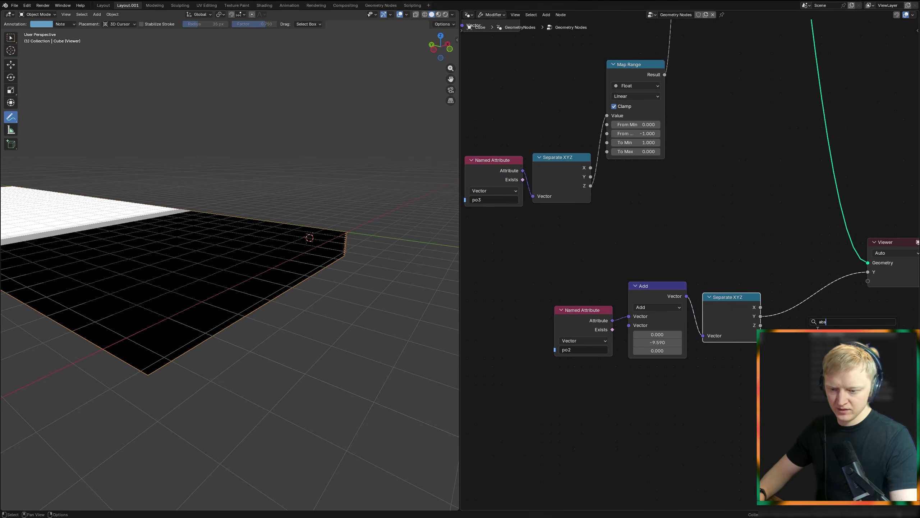
key(Return)
click(784, 270)
middle_drag(296, 312, 326, 337)
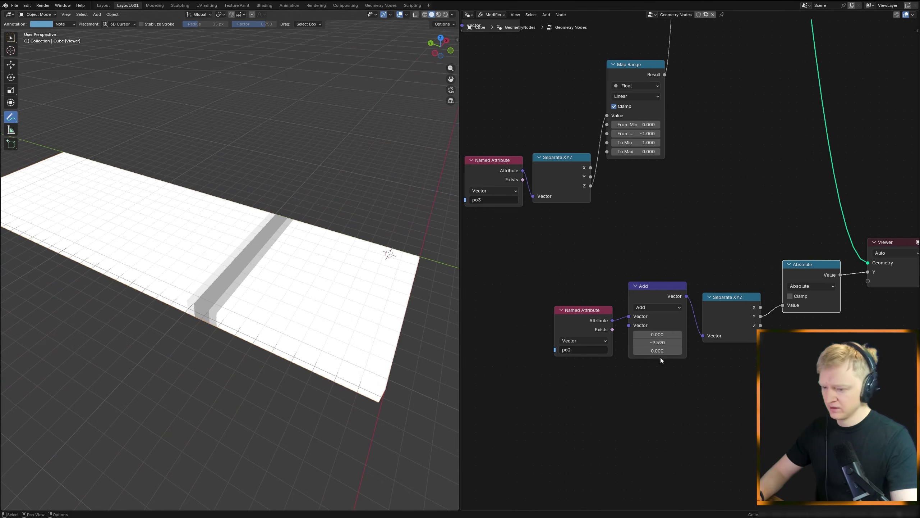
mouse_move(657, 343)
mouse_down()
mouse_move(692, 343)
mouse_move(645, 342)
mouse_up()
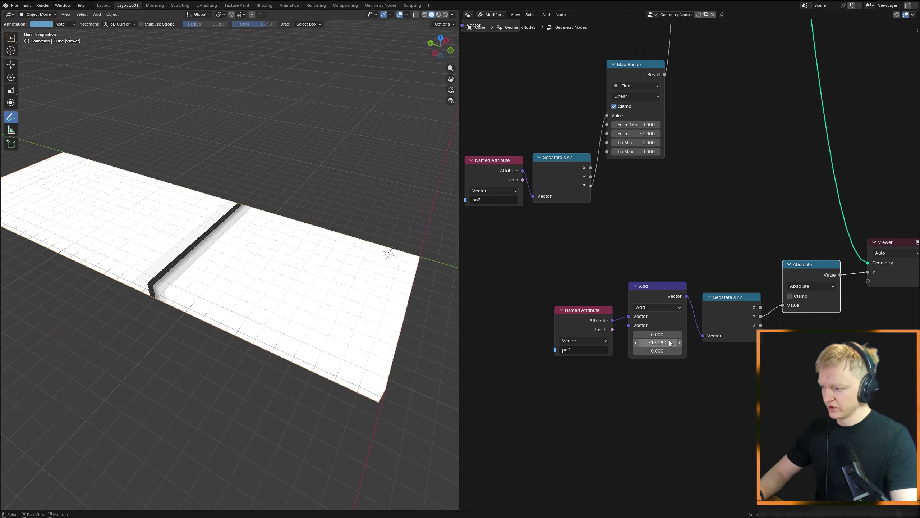
Step: Insert a Divide node after Absolute with a divisor of 8 to widen the previewed gradient
middle_drag(797, 321, 682, 337)
scroll(682, 337, up, 3)
drag(635, 330, 689, 385)
text(div)
key(Return)
text(8)
key(Return)
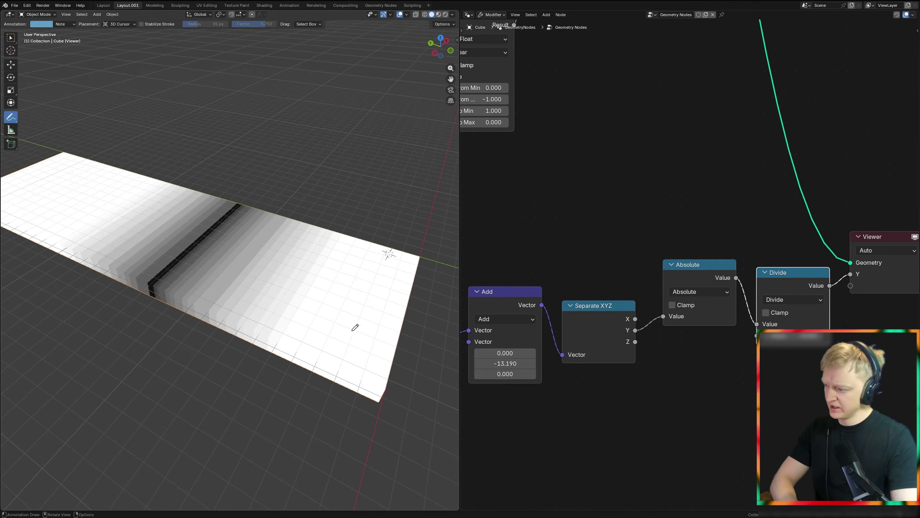
middle_drag(404, 331, 377, 339)
Step: Add a Scene Time node beneath the po2 Named Attribute
middle_drag(534, 354, 609, 322)
middle_drag(280, 288, 313, 270)
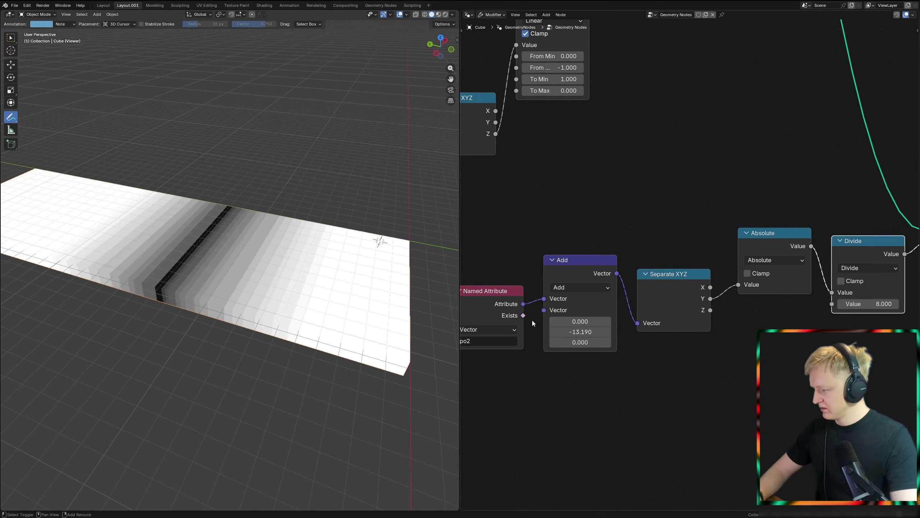
middle_drag(601, 346, 681, 304)
scroll(693, 303, up, 2)
key(shift+a)
text(sce)
key(Return)
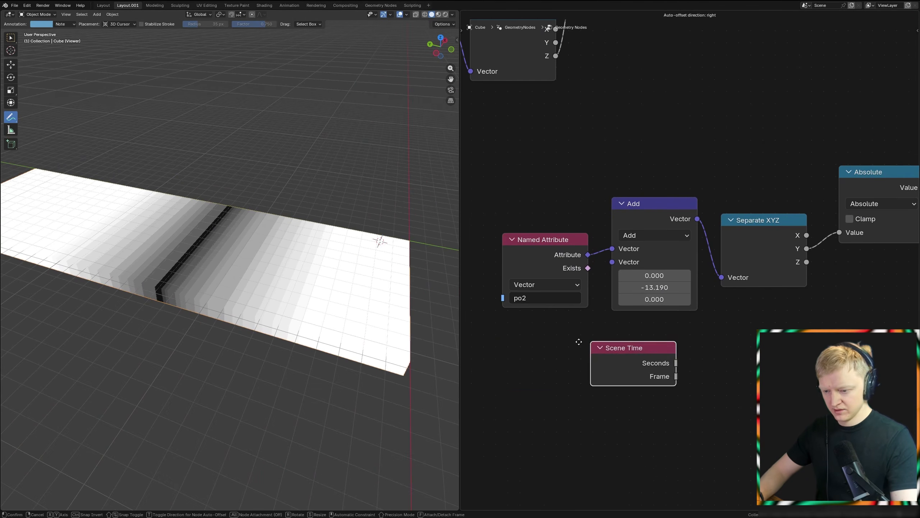
click(499, 337)
Step: Feed Scene Time Seconds through Combine XYZ's Y into the vector math node, set it to Subtract, and play the animation
key(shift+a)
text(comb)
key(Return)
click(621, 331)
drag(563, 364, 619, 383)
drag(703, 355, 622, 258)
click(655, 235)
click(654, 276)
key(space)
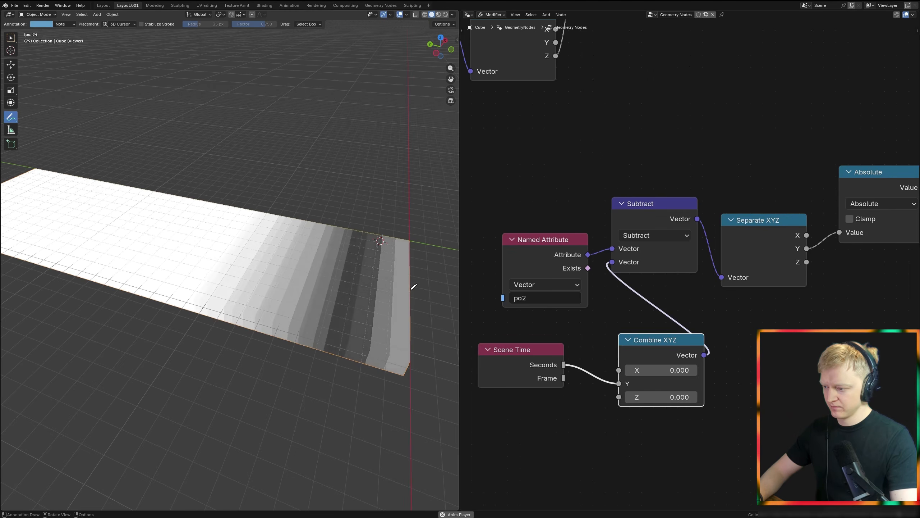
middle_drag(410, 284, 402, 275)
key(space)
Step: Insert a math Subtract node between the Divide node and the Viewer
scroll(741, 301, down, 4)
middle_drag(741, 301, 407, 397)
drag(687, 319, 835, 280)
middle_drag(595, 342, 581, 344)
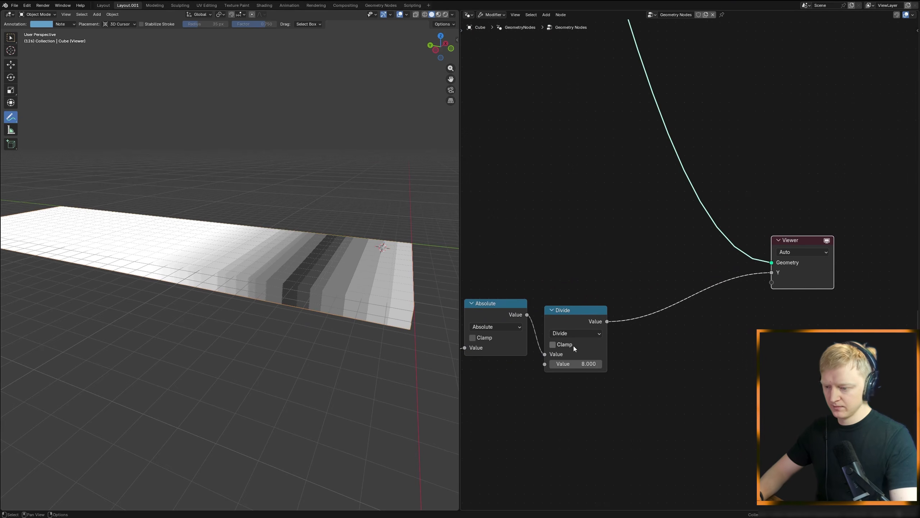
key(shift+a)
text(subtrac)
key(Return)
click(683, 286)
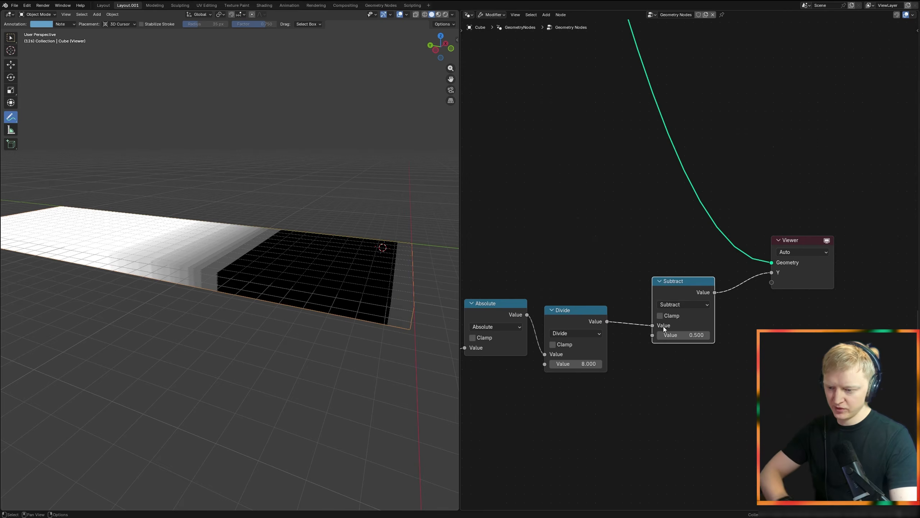
Step: Invert the gradient by moving the Divide link to Subtract's second value, setting the first to 1 and enabling Clamp
drag(652, 326, 652, 335)
click(671, 329)
text(1)
key(Return)
click(661, 315)
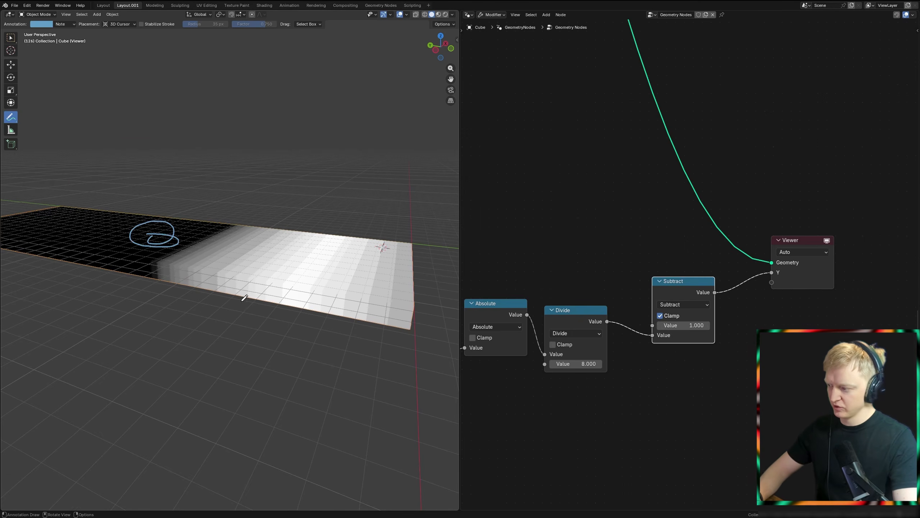
Step: Delete the Viewer node to return to the final geometry
scroll(664, 352, down, 4)
middle_drag(664, 352, 704, 407)
click(598, 227)
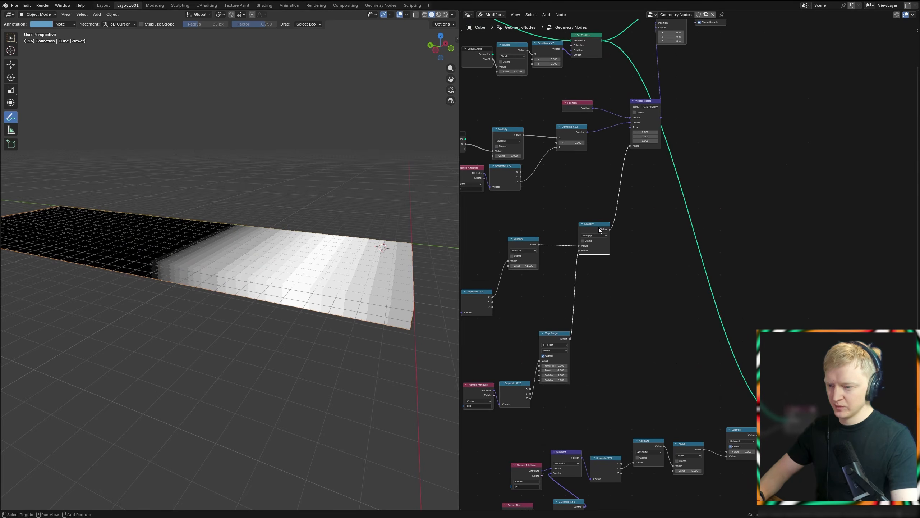
ctrl+shift+click(669, 139)
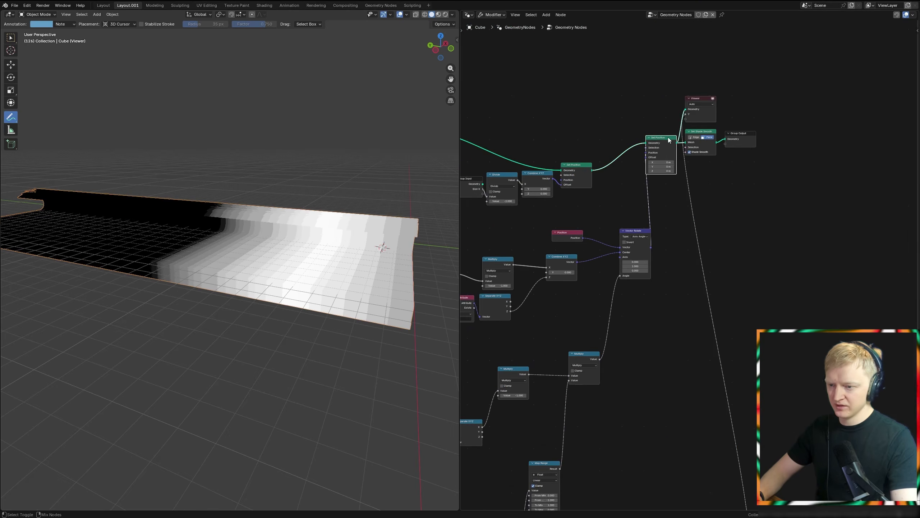
click(699, 119)
key(x)
Step: Insert a duplicate Multiply node before Vector Rotate's Angle and feed the clamped Subtract result into its second value
middle_drag(335, 260, 321, 260)
middle_drag(638, 313, 609, 156)
drag(707, 406, 589, 198)
click(559, 199)
key(shift+d)
click(596, 181)
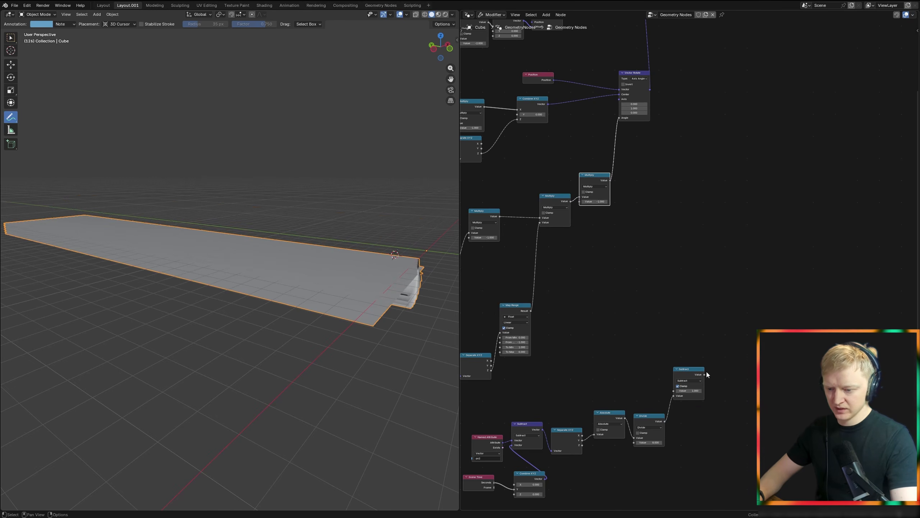
drag(579, 203, 579, 202)
Step: Play the animation and examine the profile of the curl travelling along the strips
middle_drag(348, 232, 333, 276)
key(space)
key(space)
middle_drag(423, 303, 426, 303)
shift+middle_drag(415, 288, 354, 270)
scroll(318, 268, down, 3)
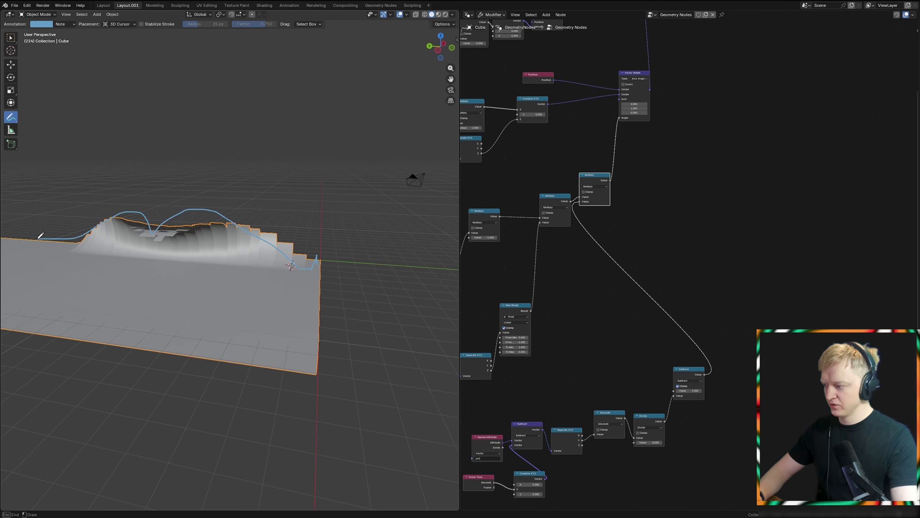
key(Escape)
Step: Insert a Float Curve node between the clamped Subtract node and the last Multiply node
scroll(505, 268, down, 4)
middle_drag(596, 292, 677, 224)
scroll(678, 224, up, 4)
key(shift+a)
text(float c)
key(Return)
click(795, 220)
middle_drag(819, 266, 634, 278)
scroll(730, 267, up, 6)
key(g)
click(627, 296)
scroll(587, 279, up, 2)
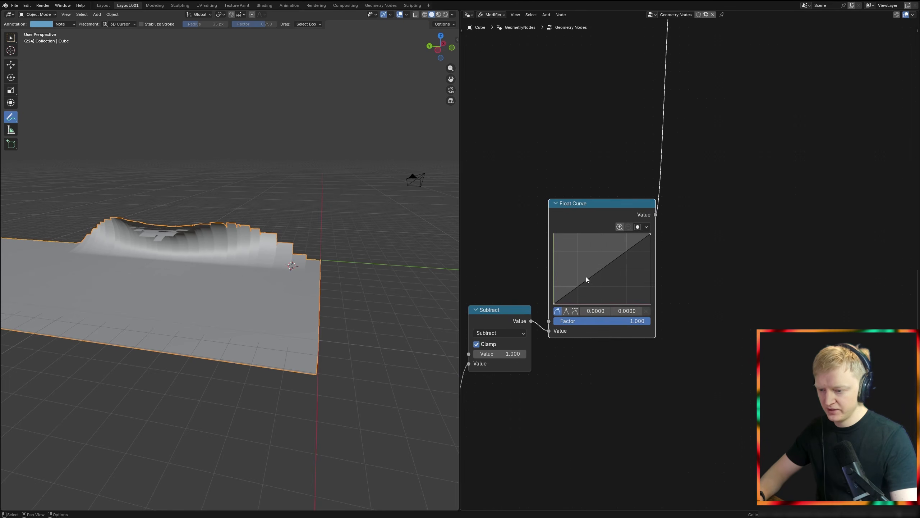
Step: Shape the Float Curve into a steep rise with a dip at about 0.727, 0.593 before its final peak
drag(592, 291, 592, 291)
drag(605, 257, 604, 255)
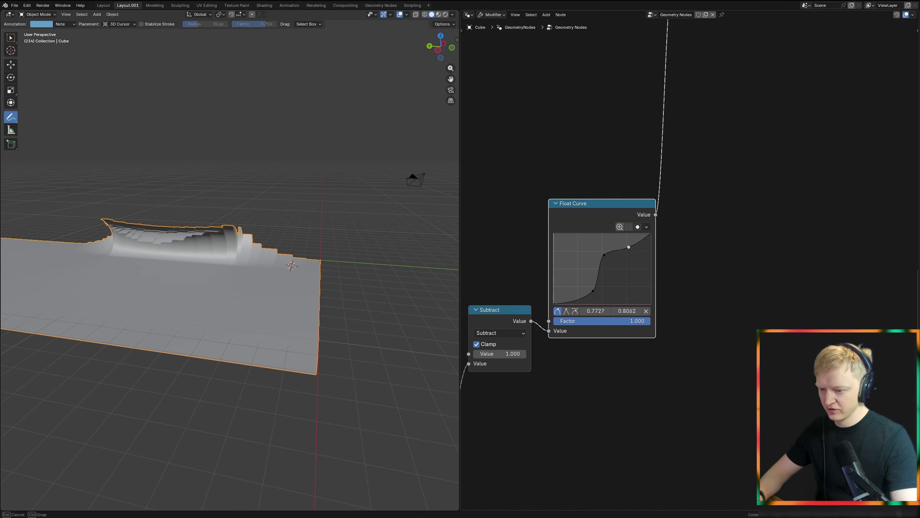
click(633, 259)
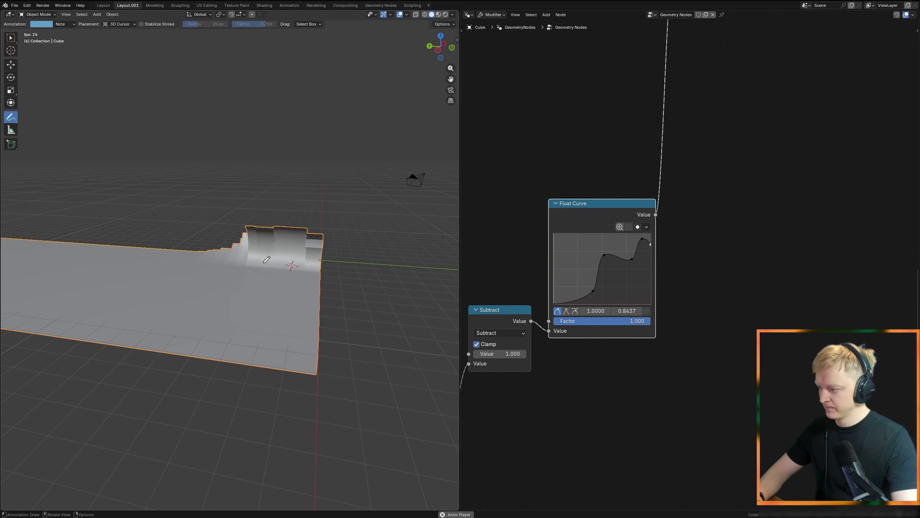
scroll(660, 271, down, 2)
middle_drag(657, 259, 701, 266)
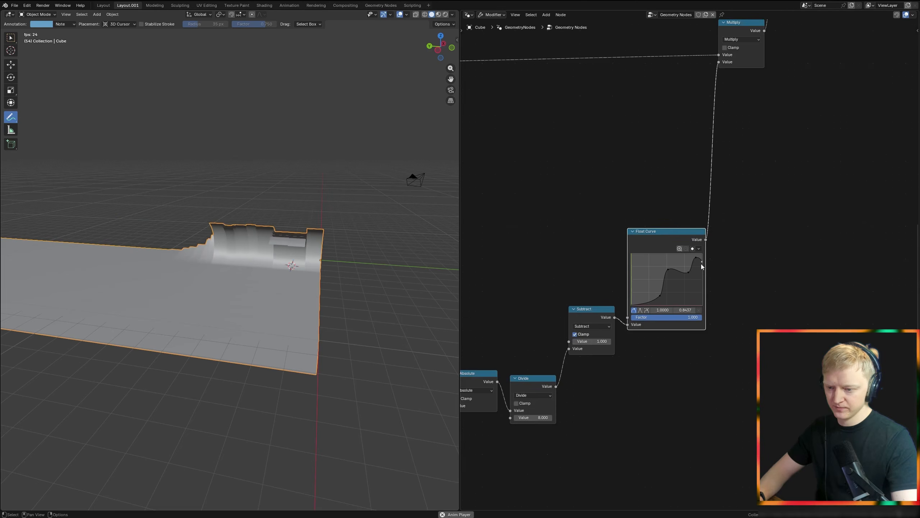
scroll(699, 264, up, 2)
drag(698, 254, 680, 278)
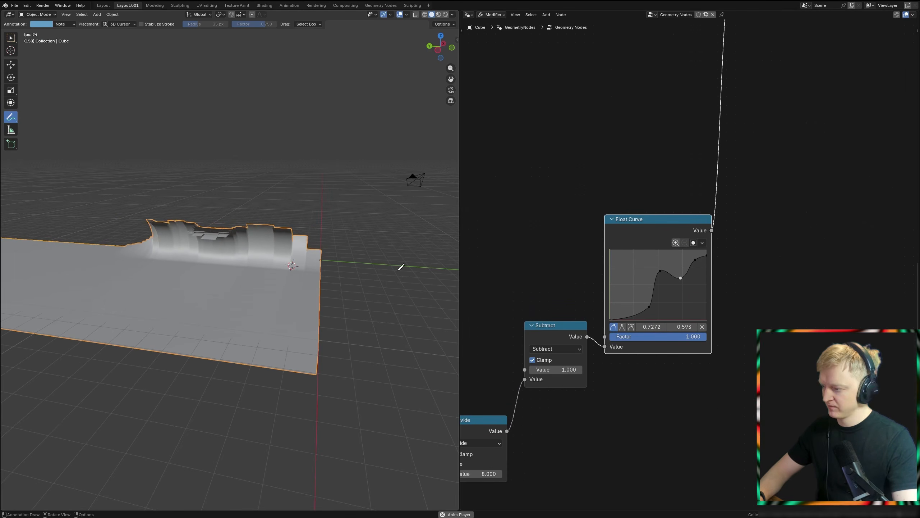
Step: Examine the animated curl from several angles and from the top view
scroll(355, 257, down, 4)
middle_drag(355, 256, 312, 263)
scroll(291, 256, up, 5)
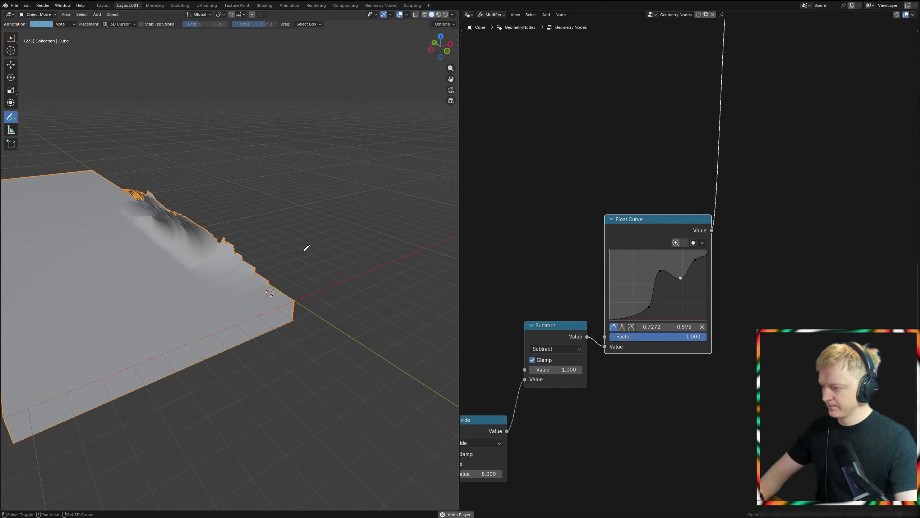
key(KP_7)
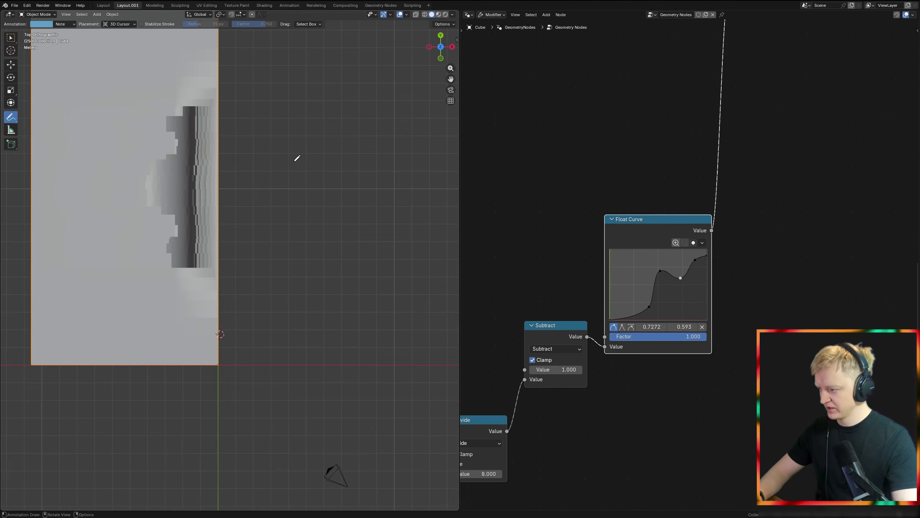
Step: Branch a second Set Position node off the output of the final Set Position node
scroll(287, 157, down, 1)
scroll(740, 180, down, 2)
middle_drag(740, 180, 636, 288)
middle_drag(678, 109, 610, 226)
scroll(665, 157, down, 1)
middle_drag(665, 156, 614, 242)
drag(629, 238, 708, 158)
drag(673, 192, 773, 206)
scroll(680, 205, up, 3)
middle_drag(680, 205, 713, 177)
drag(596, 174, 712, 260)
text(set posit)
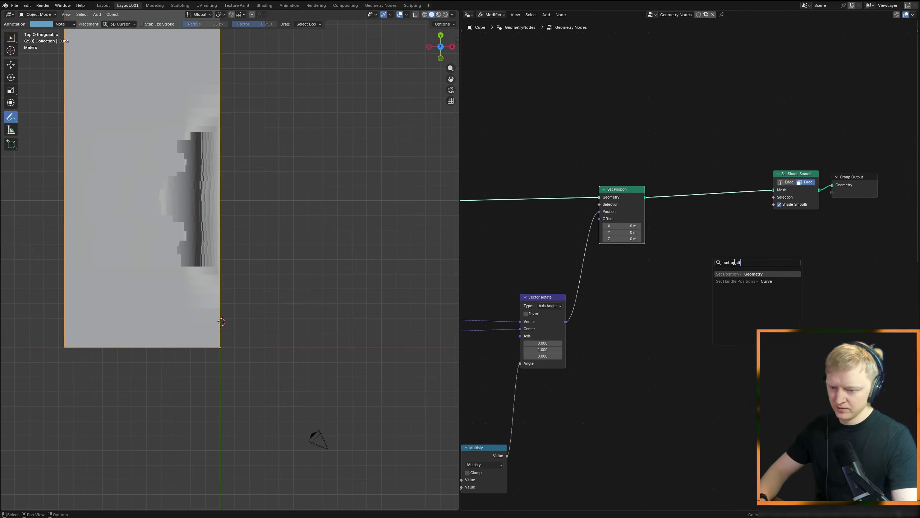
key(Return)
click(742, 262)
middle_drag(748, 262, 645, 281)
Step: Combine both Set Position outputs with a Join Geometry node placed before Set Shade Smooth
scroll(645, 280, up, 3)
key(shift+a)
text(join)
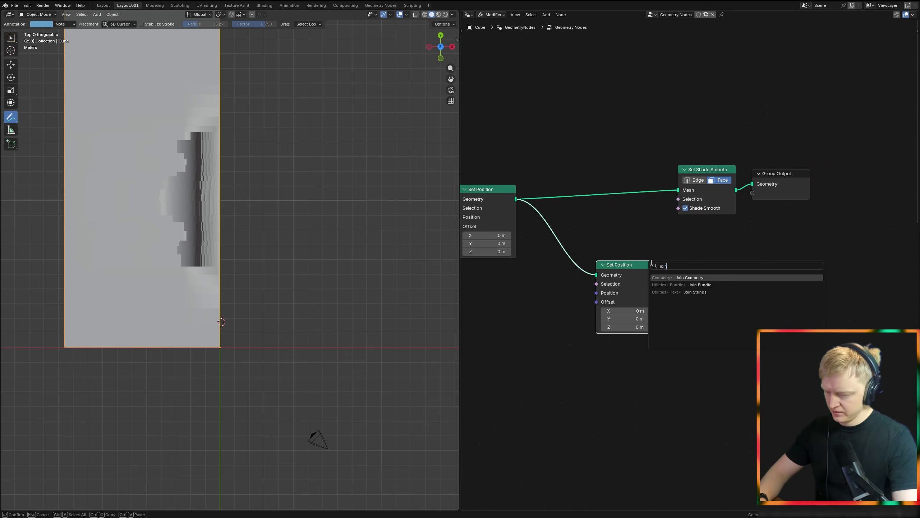
key(Return)
click(654, 200)
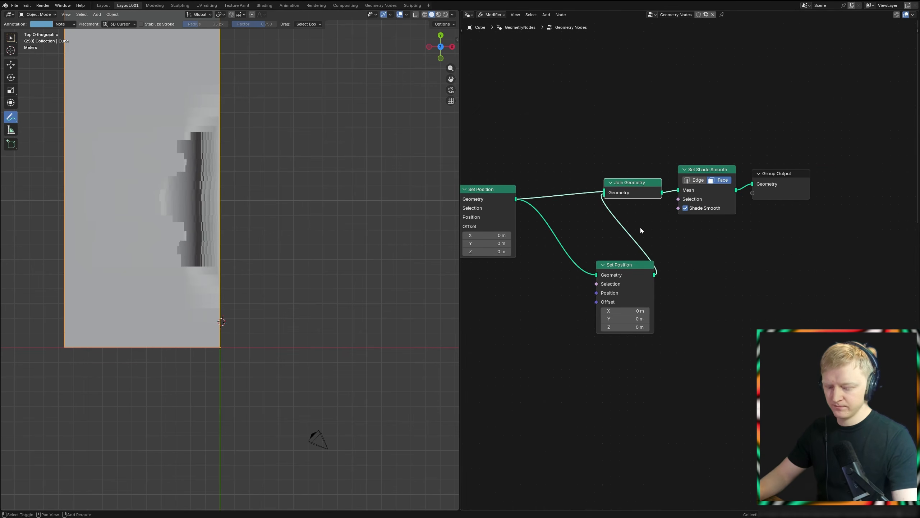
Step: Add a Position node below the second Set Position and connect it to a new vector Multiply node
middle_drag(666, 247, 711, 213)
key(shift+a)
text(posit)
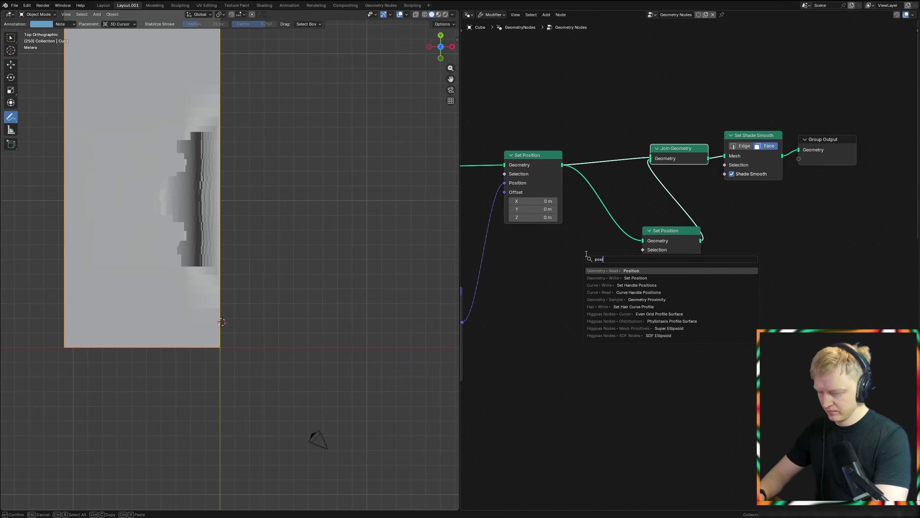
key(Return)
click(528, 318)
drag(603, 345, 636, 365)
text(mult)
key(Return)
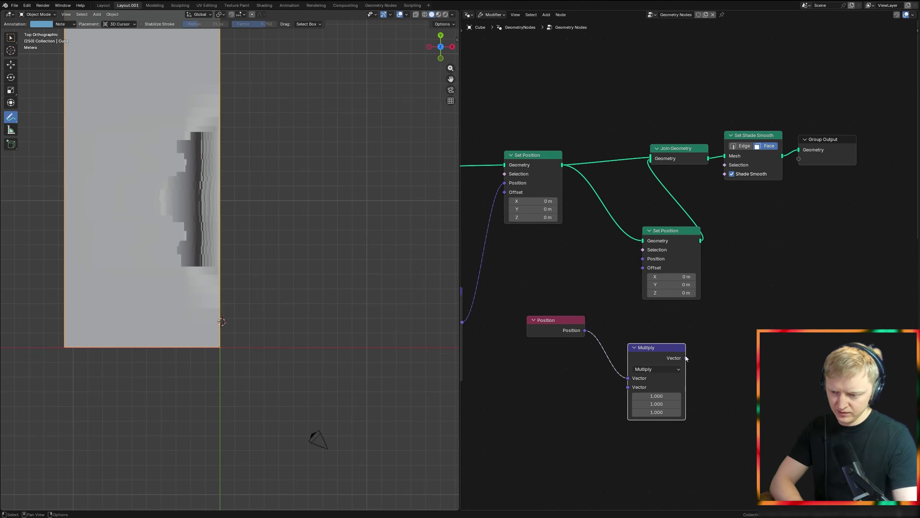
Step: Mirror the copied strips by linking Multiply to the second Set Position's Position and setting its X factor to -1
drag(652, 268, 644, 261)
middle_drag(320, 276, 297, 221)
drag(669, 396, 629, 396)
click(669, 394)
Step: Show the viewport in wireframe and examine the seam between the two mirrored halves
mouse_move(346, 308)
middle_down()
mouse_move(362, 288)
mouse_move(373, 299)
middle_up()
key(shift+z)
scroll(200, 268, up, 2)
middle_drag(199, 268, 183, 304)
Step: Move the Set Shade Smooth and Group Output nodes away from Join Geometry to make room between them
middle_drag(815, 208, 684, 267)
drag(637, 254, 681, 214)
scroll(647, 268, down, 2)
key(g)
click(802, 268)
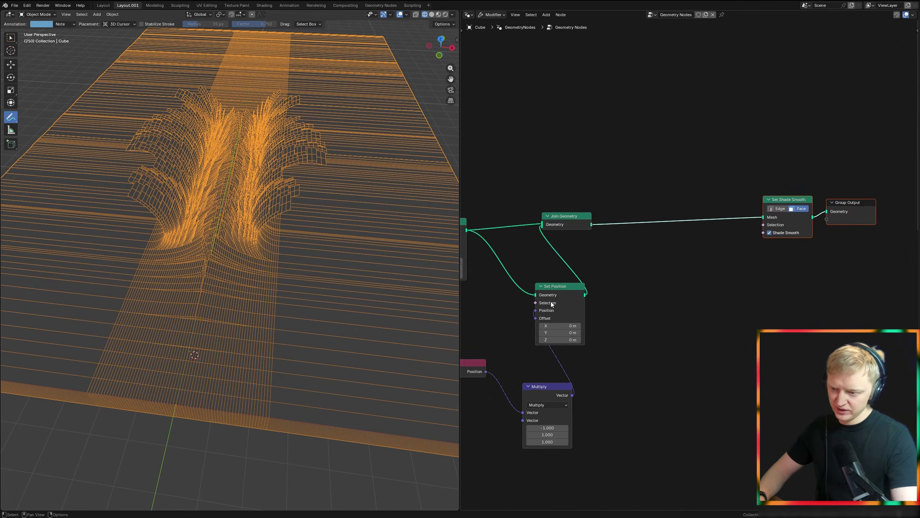
Step: Look back through the earlier nodes of the tree before adding a final offset after Join Geometry
scroll(571, 302, down, 2)
key(ctrl+space)
middle_drag(350, 292, 687, 317)
scroll(430, 330, up, 7)
middle_drag(285, 279, 340, 274)
scroll(456, 204, up, 1)
click(457, 208)
key(Escape)
scroll(456, 208, down, 4)
middle_drag(630, 290, 176, 292)
scroll(649, 334, down, 4)
middle_drag(649, 335, 188, 314)
middle_drag(633, 291, 323, 301)
scroll(476, 308, up, 6)
Step: Insert a new Set Position node between Join Geometry and Set Shade Smooth
middle_drag(542, 255, 510, 296)
key(shift+a)
text(set)
key(Return)
click(485, 303)
Step: Add a Vector-type Named Attribute node reading "offset" and connect it to the new Set Position's Offset
scroll(485, 303, up, 2)
key(shift+a)
text(name)
key(Return)
click(531, 421)
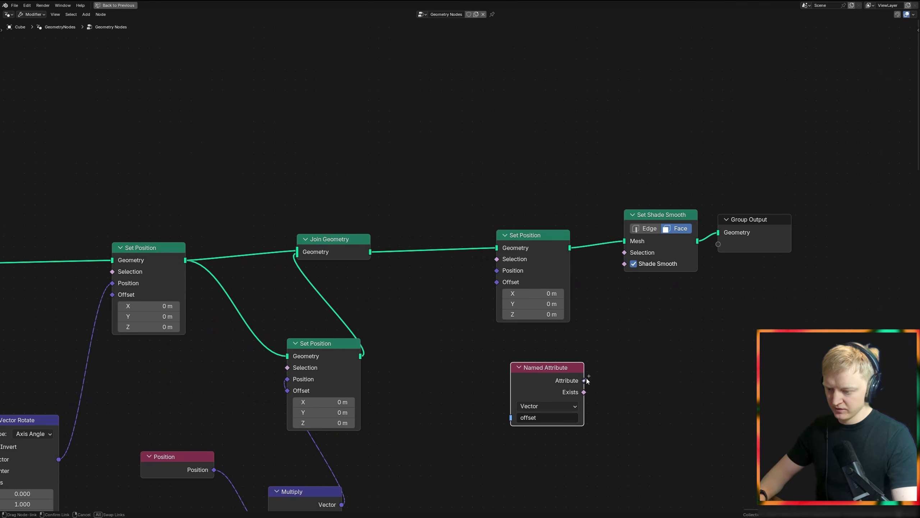
drag(496, 294, 495, 294)
key(ctrl+space)
middle_drag(356, 286, 265, 251)
middle_drag(674, 311, 547, 313)
click(621, 259)
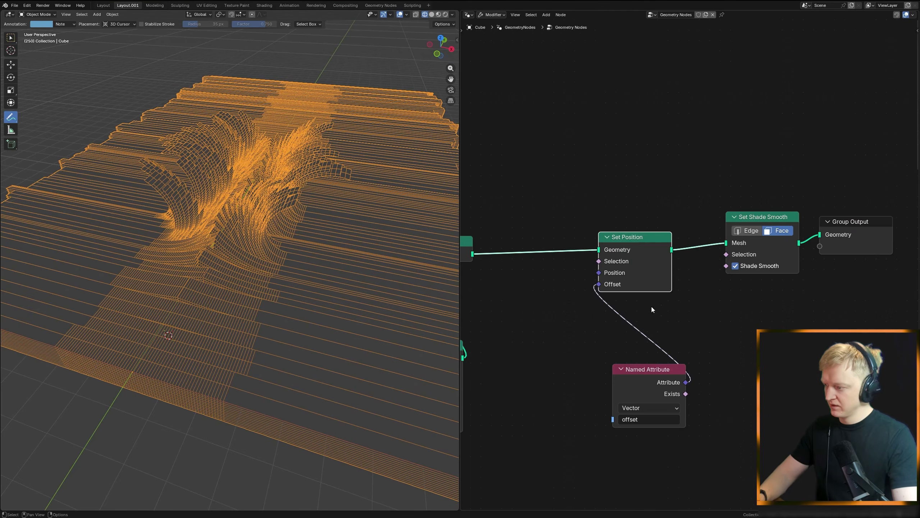
Step: Move the offset Named Attribute node directly beneath the last Set Position
scroll(636, 300, down, 1)
middle_drag(636, 300, 559, 228)
drag(570, 316, 554, 249)
scroll(555, 253, down, 6)
middle_drag(467, 277, 556, 301)
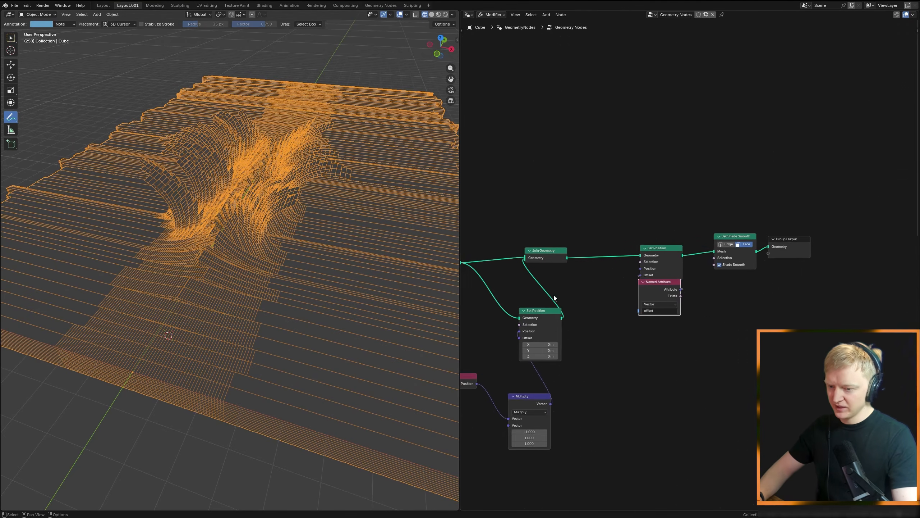
scroll(556, 301, up, 2)
drag(642, 302, 642, 311)
middle_drag(642, 312, 696, 262)
ctrl+middle_drag(697, 262, 538, 326)
Step: Copy the Combine XYZ, Multiply and Noise Texture nodes beneath the third Store Named Attribute at the start of the tree
key(ctrl+space)
scroll(467, 351, down, 5)
middle_drag(468, 352, 102, 301)
drag(100, 343, 148, 242)
shift+click(146, 240)
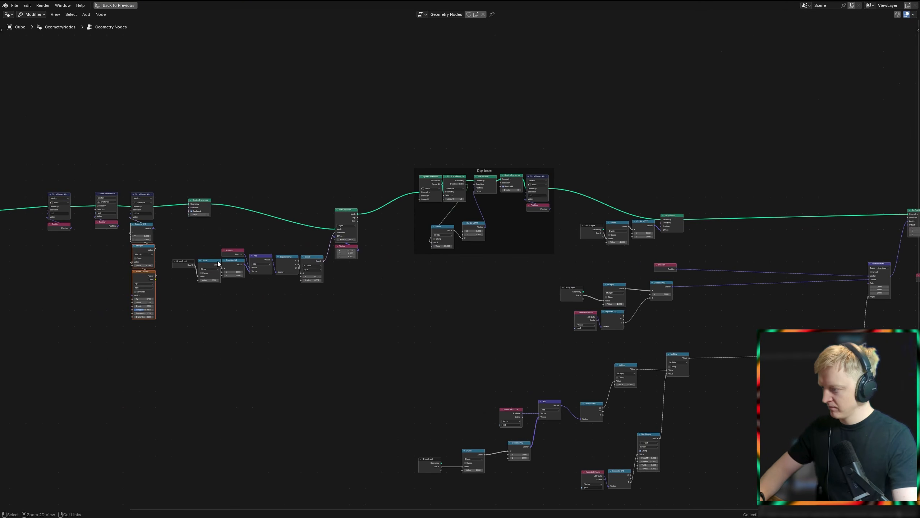
scroll(237, 325, down, 5)
Step: Paste the copied Combine XYZ, Multiply and Noise Texture nodes and place them below the last Set Position's Named Attribute
key(ctrl+v)
key(g)
click(832, 381)
scroll(705, 280, up, 8)
middle_drag(705, 280, 423, 319)
key(g)
click(449, 259)
key(ctrl+space)
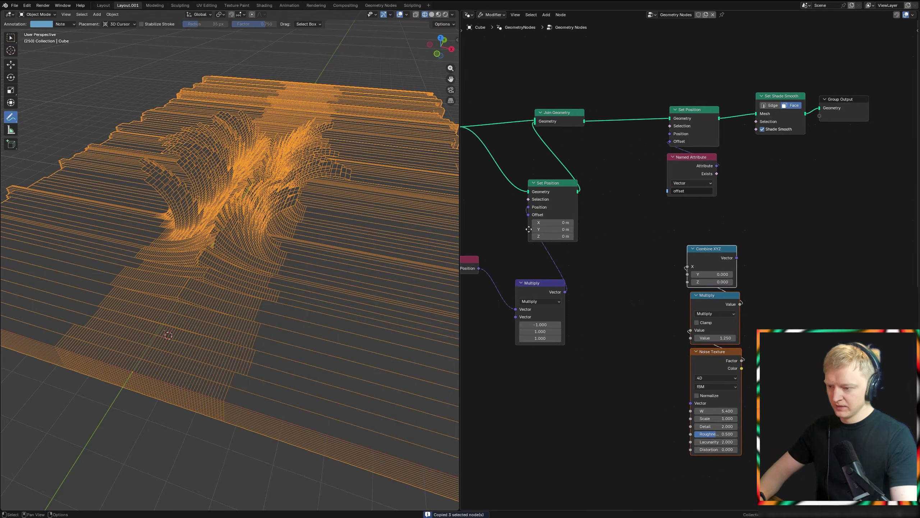
Step: Try driving the last Set Position's Offset directly from the pasted noise nodes through Combine XYZ
scroll(641, 227, up, 3)
drag(617, 147, 616, 147)
middle_drag(255, 238, 273, 207)
middle_drag(584, 315, 512, 234)
Step: Trace the mesh's wavy side edge with an annotation, and delete the pasted Combine XYZ, Multiply and Noise Texture nodes
middle_drag(290, 301, 426, 384)
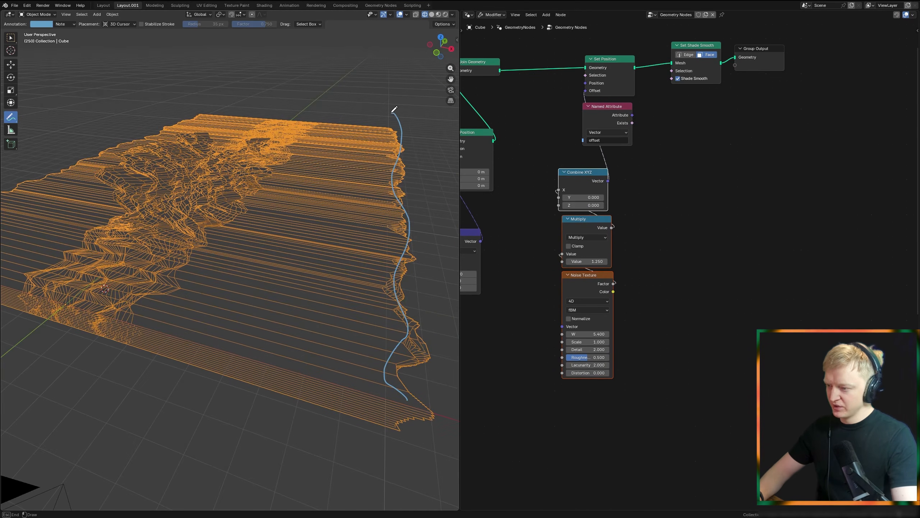
drag(577, 378, 605, 174)
key(x)
Step: Review the Extrude Mesh node earlier in the tree and annotate the strips near the mesh's front edge
scroll(595, 178, down, 3)
middle_drag(595, 178, 865, 236)
middle_drag(578, 267, 656, 292)
scroll(645, 254, up, 3)
click(616, 179)
drag(88, 306, 178, 327)
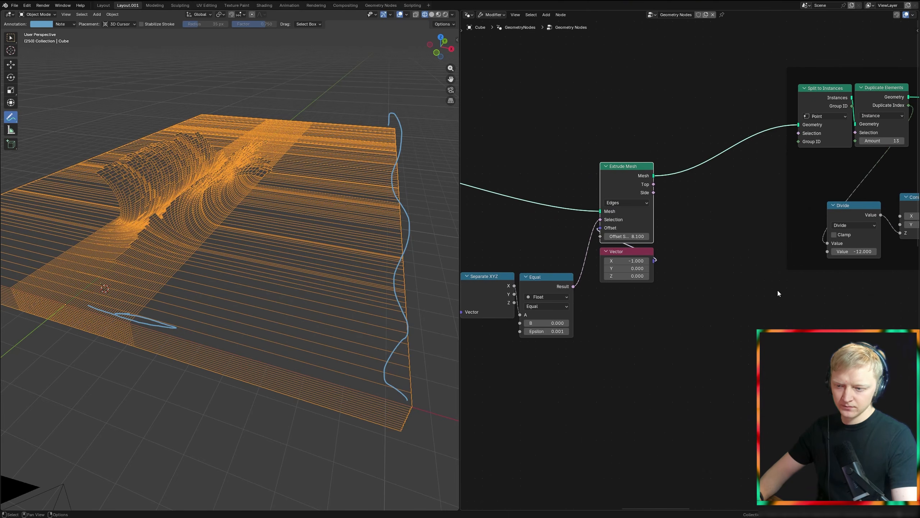
middle_drag(777, 290, 578, 312)
scroll(577, 312, down, 5)
middle_drag(819, 307, 583, 308)
Step: Move the offset Named Attribute further below the last Set Position and reconnect its Attribute to Offset
scroll(659, 327, up, 10)
drag(643, 312, 649, 358)
drag(671, 308, 616, 272)
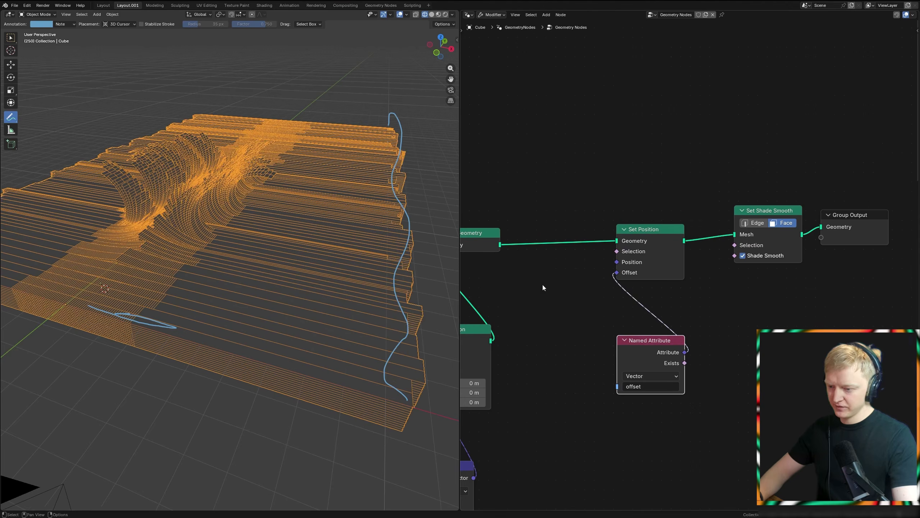
middle_drag(170, 286, 276, 269)
Step: Insert a vector Scale node between the offset Named Attribute and the last Set Position, with Scale set to 0.7
middle_drag(672, 329, 610, 233)
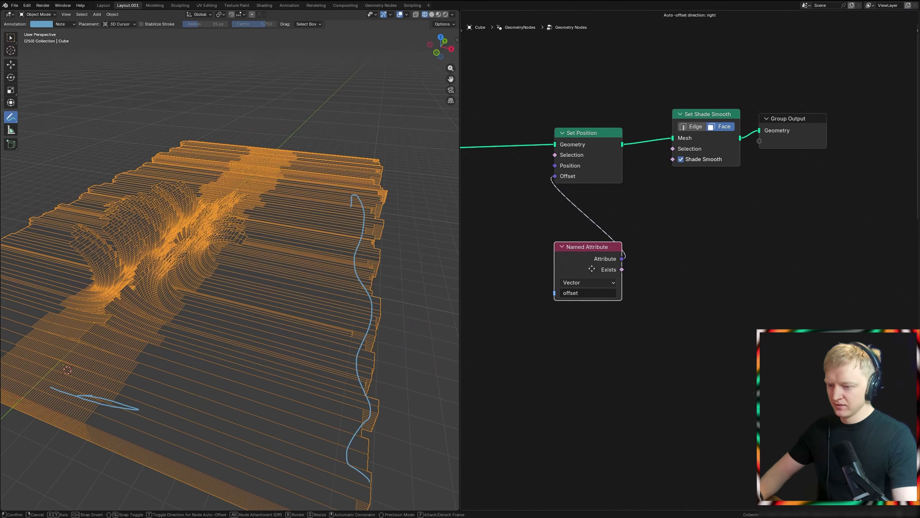
drag(607, 290, 640, 265)
text(sca)
key(Return)
click(594, 235)
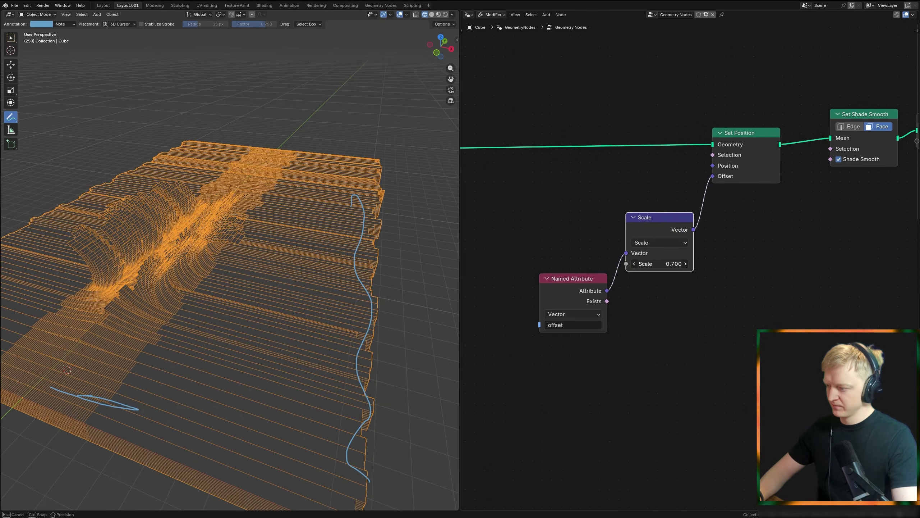
middle_drag(714, 282, 620, 310)
Step: Turn off the viewport's wireframe display and view the solid wave up close from a low angle
key(shift+z)
middle_drag(261, 292, 374, 262)
scroll(324, 271, up, 4)
middle_drag(682, 229, 613, 288)
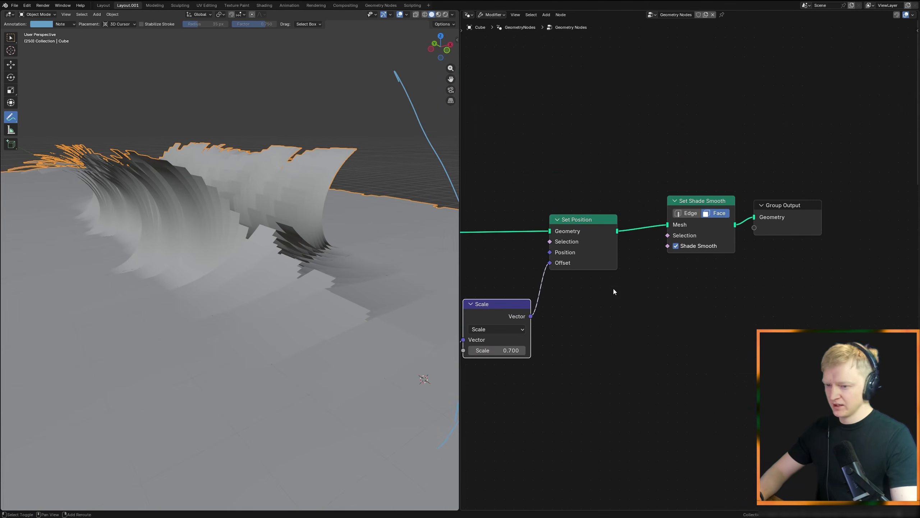
Step: Insert a Set Material node between Set Position and Set Shade Smooth, assign Material to it, and save the file
key(shift+a)
text(set)
click(668, 310)
click(661, 254)
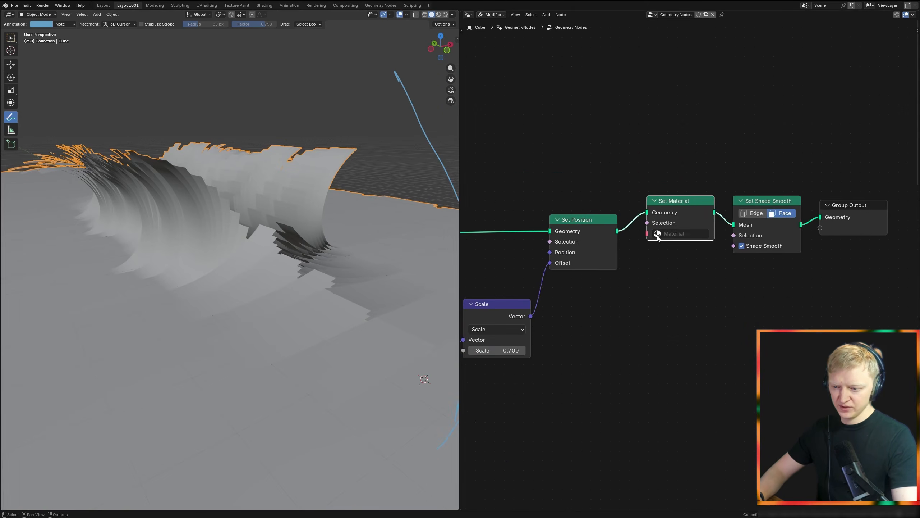
mouse_move(307, 256)
middle_down()
mouse_move(216, 283)
mouse_move(257, 240)
mouse_move(246, 256)
middle_up()
key(ctrl+s)
Step: Switch the node editor to the Shader Editor and add an Attribute node that reads the position attribute
click(468, 15)
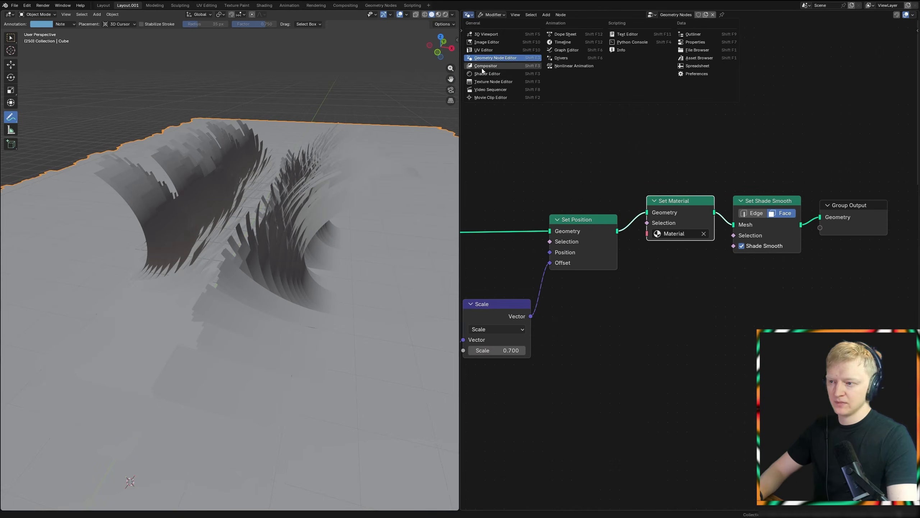
click(482, 68)
key(Home)
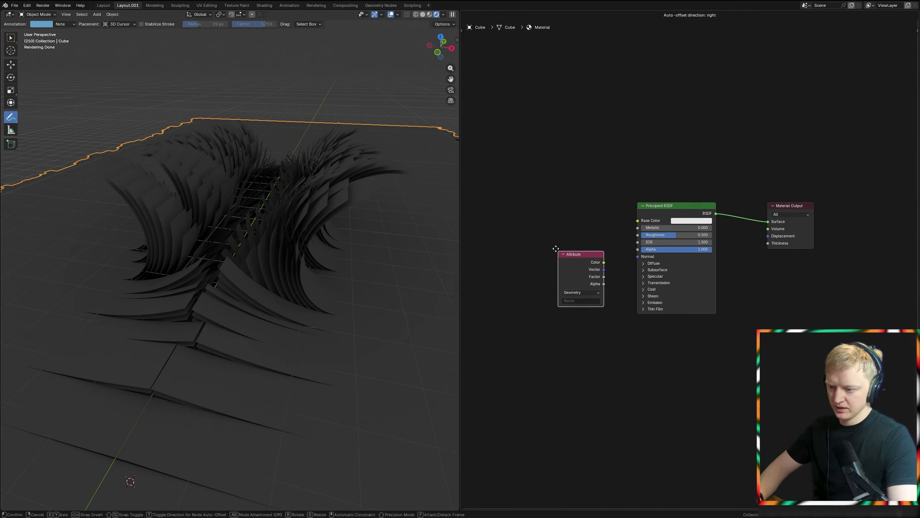
click(480, 203)
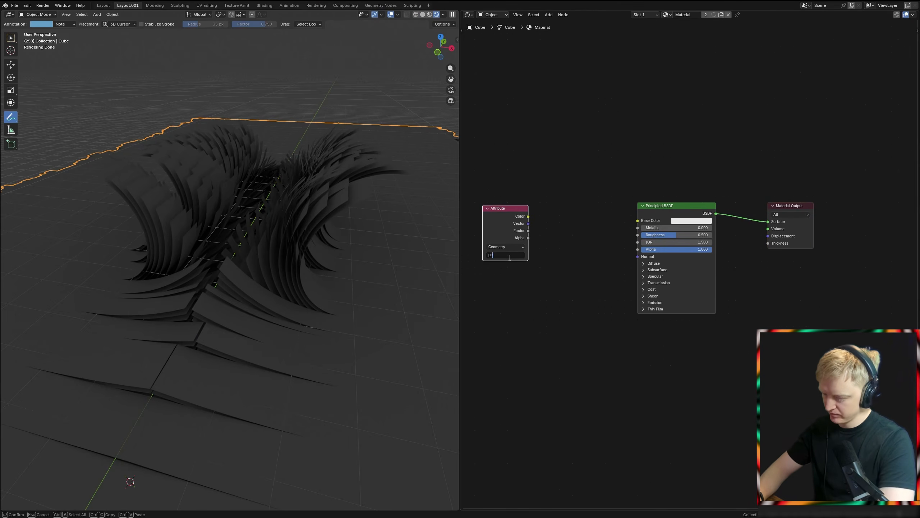
key(Return)
ctrl+shift+click(500, 236)
middle_drag(513, 245, 616, 269)
drag(607, 250, 603, 248)
click(565, 223)
Step: Add a Separate XYZ node fed by the Attribute node's Color and preview its output on the surface
key(shift+a)
text(xyz)
click(643, 267)
click(643, 267)
drag(589, 213, 621, 270)
middle_drag(646, 264, 578, 263)
ctrl+shift+click(600, 259)
ctrl+shift+click(600, 261)
Step: Add a Map Range node fed by the Separate XYZ node's Z output
drag(594, 256, 635, 290)
text(map)
key(Return)
click(626, 279)
Step: Set the Map Range node's From Max to -1, To Min to 1 and To Max to 0
scroll(661, 288, up, 6)
middle_drag(661, 288, 641, 277)
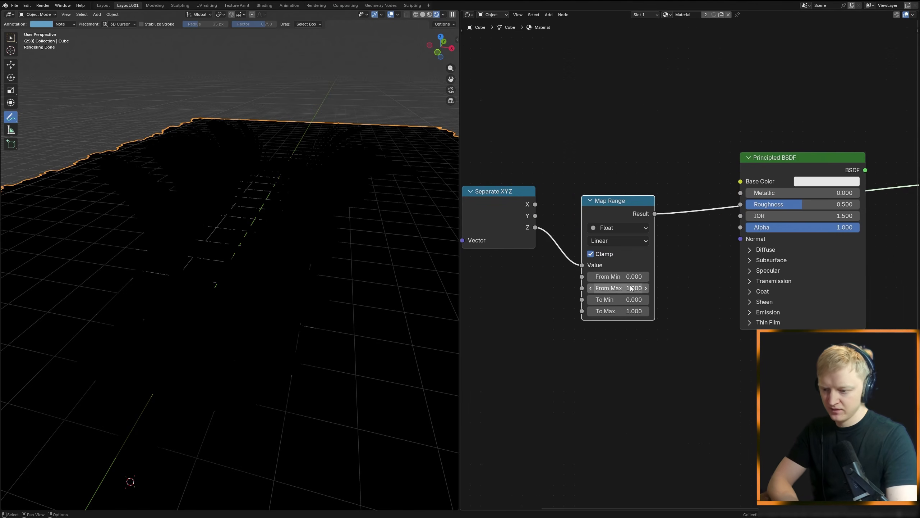
text(-1)
key(Return)
scroll(348, 251, down, 3)
middle_drag(348, 251, 316, 222)
scroll(602, 301, up, 1)
click(610, 306)
text(1)
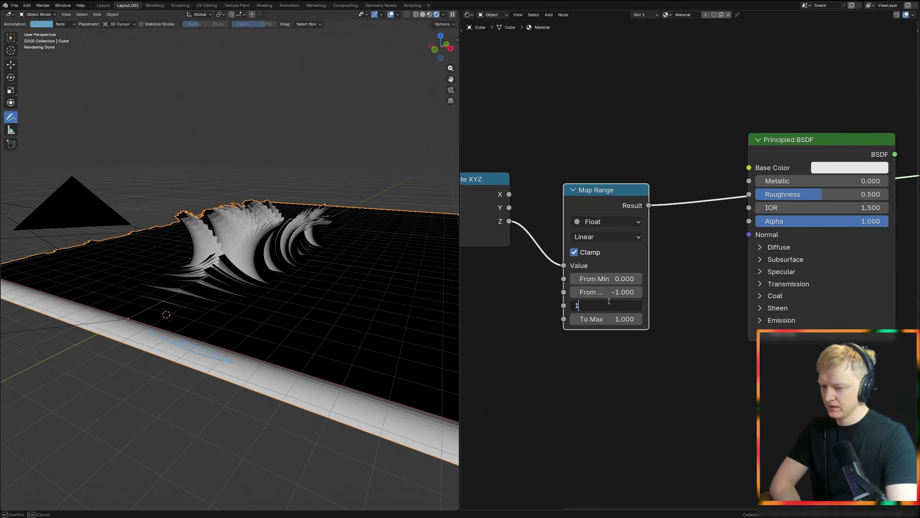
key(Tab)
text(0)
key(Return)
Step: Make room before the Principled BSDF and insert a Color Ramp after the Map Range node
middle_drag(652, 289, 596, 342)
scroll(598, 344, down, 2)
scroll(642, 393, down, 1)
middle_drag(642, 393, 732, 337)
drag(741, 146, 565, 279)
key(g)
click(602, 281)
key(shift+a)
text(color ramp)
key(Return)
click(716, 165)
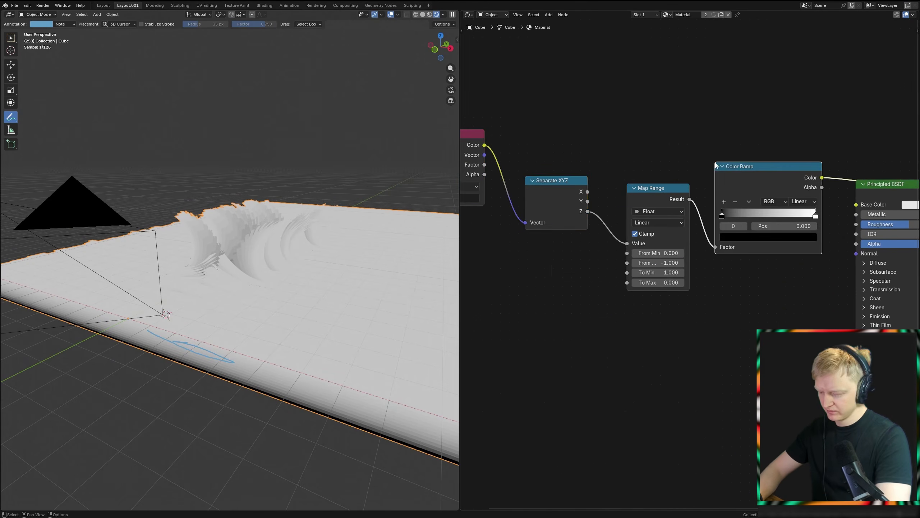
Step: Color the Color Ramp's end stop light blue and connect the ramp's Color to the Principled BSDF's Base Color
middle_drag(745, 218, 605, 295)
scroll(605, 295, up, 6)
middle_drag(605, 294, 588, 269)
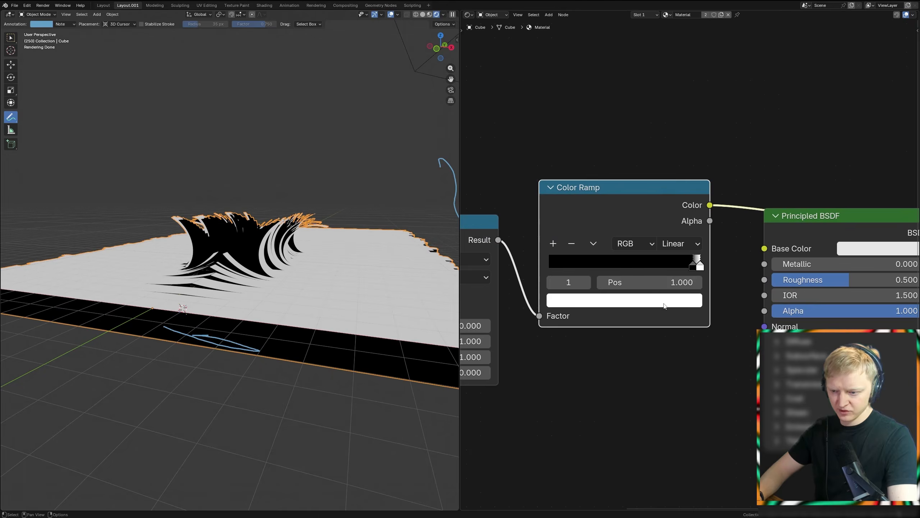
click(663, 305)
drag(618, 100, 620, 100)
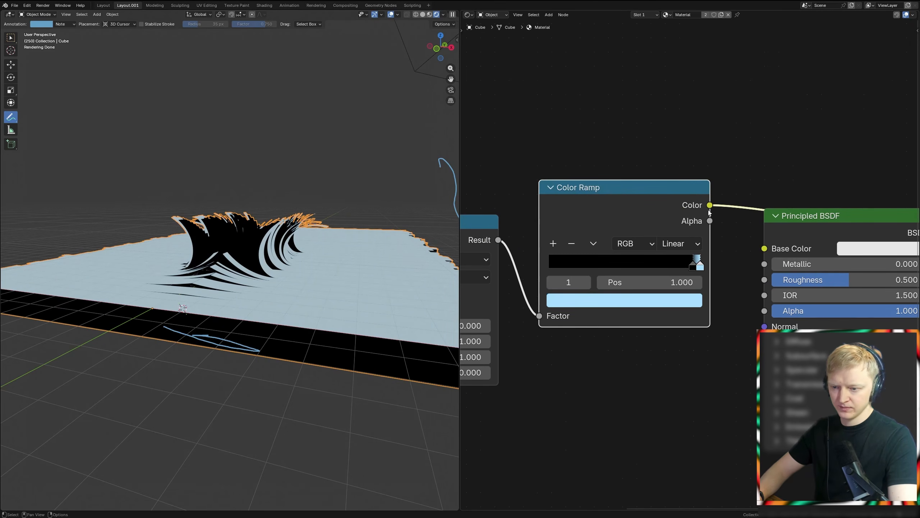
drag(764, 239, 764, 243)
Step: Add a blue stop between the black and light blue stops, and move it to the start of the Color Ramp
click(693, 267)
click(553, 243)
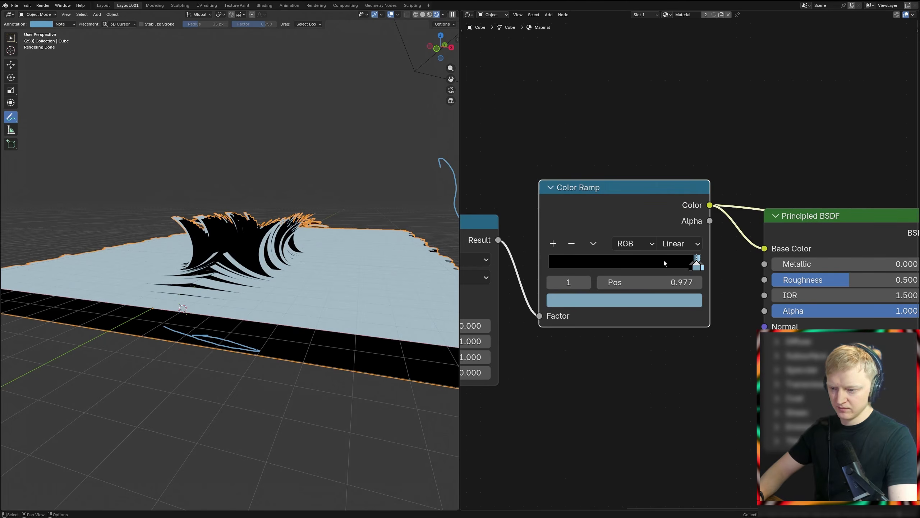
drag(691, 287, 562, 286)
Step: Change the black Color Ramp stop at 0.955 to bright green, and open the color of the ramp's first stop
click(692, 266)
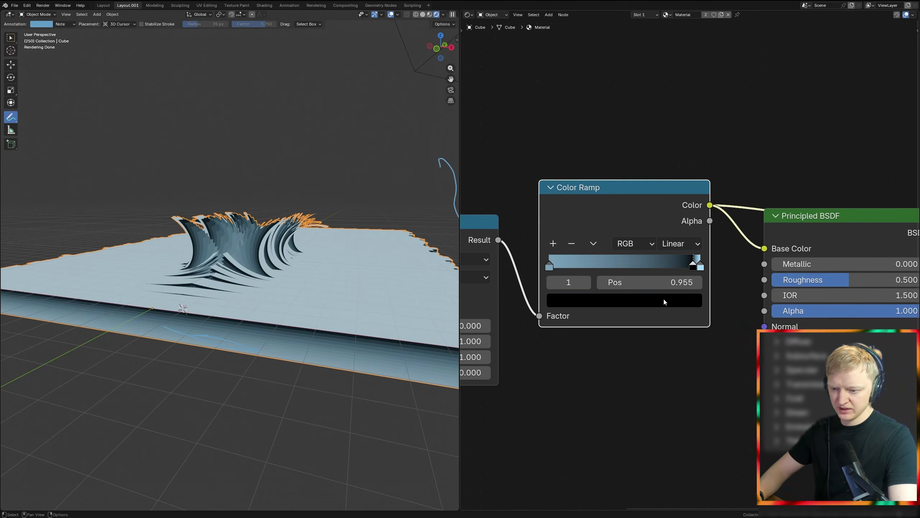
click(662, 299)
scroll(604, 135, up, 5)
scroll(604, 127, up, 9)
drag(602, 120, 579, 77)
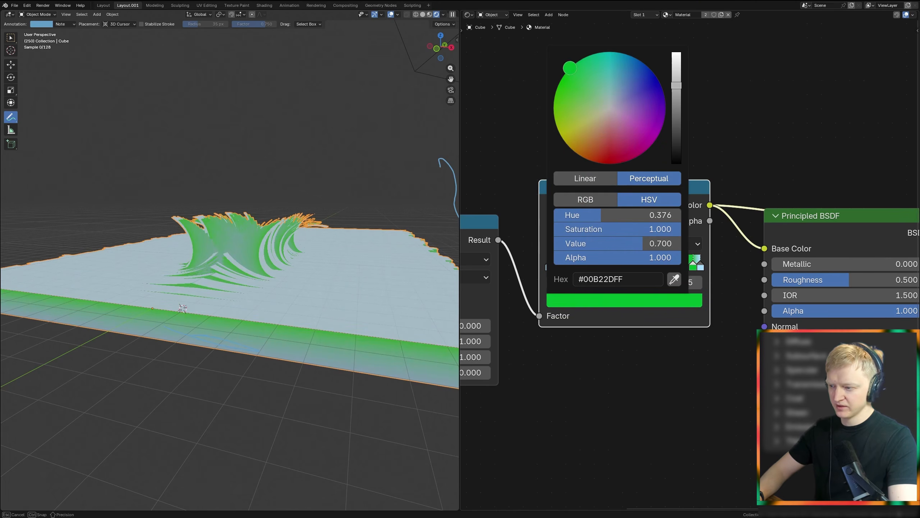
scroll(573, 118, up, 5)
scroll(590, 368, up, 2)
click(527, 267)
click(564, 306)
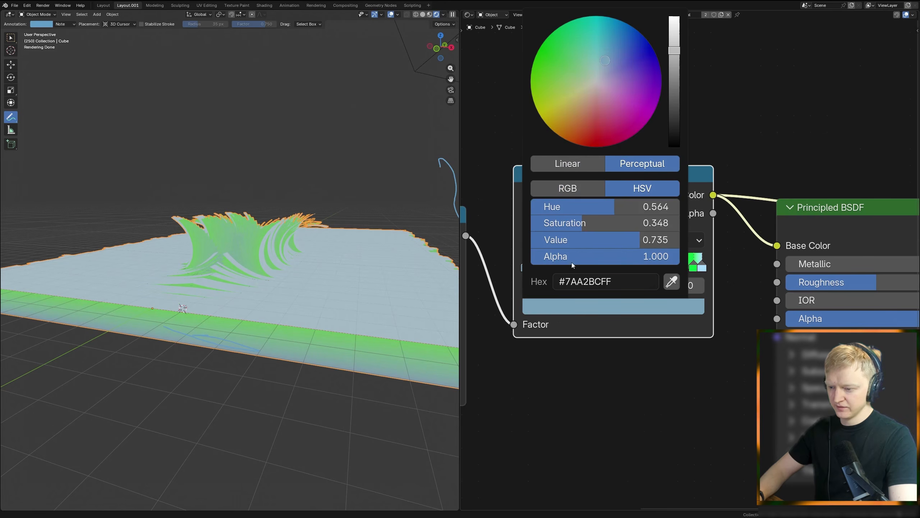
Step: Switch the Shader Editor to the World nodes and add an Environment Texture to the Background's Color
scroll(580, 133, down, 15)
middle_drag(771, 343, 628, 353)
ctrl+shift+click(692, 239)
middle_drag(364, 272, 349, 295)
scroll(344, 303, up, 6)
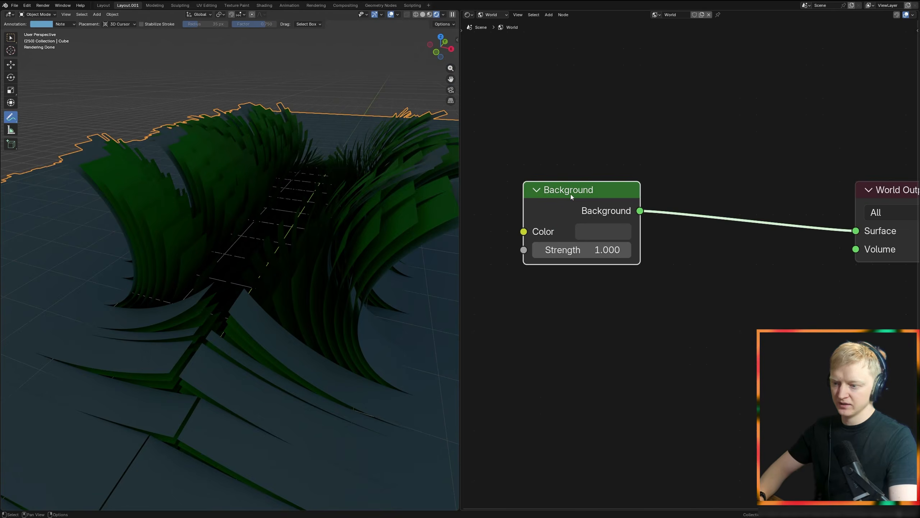
key(ctrl+t)
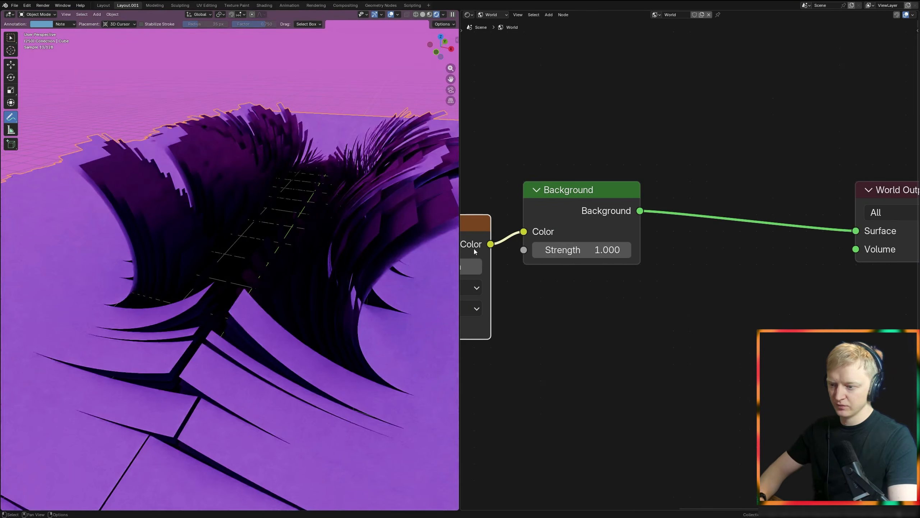
Step: Load a studio 4K EXR image from the HDRI folder into the Environment Texture
middle_drag(477, 244, 551, 234)
click(528, 257)
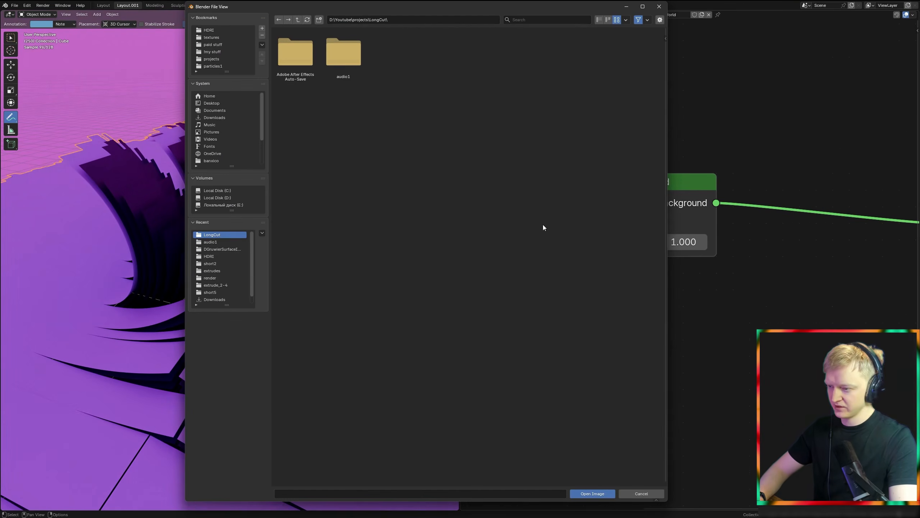
click(219, 28)
double_click(340, 64)
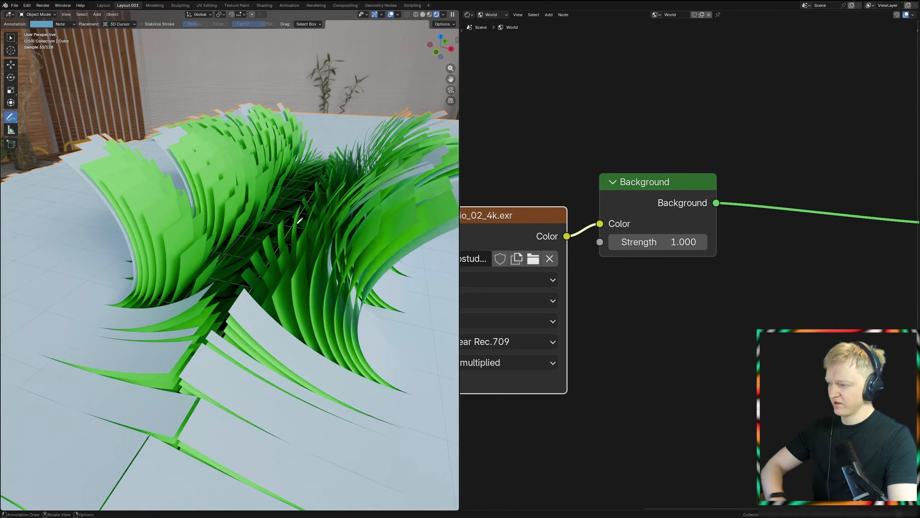
Step: Look through the camera and fly it to a view of the green strips from above
key(KP_0)
key(shift+grave)
key(shift+a)
key(shift+e)
key(shift+s)
click(230, 259)
Step: Set a render region around the camera frame and refine the camera's framing of the strips
key(ctrl+b)
drag(52, 134, 380, 355)
key(shift+grave)
key(d)
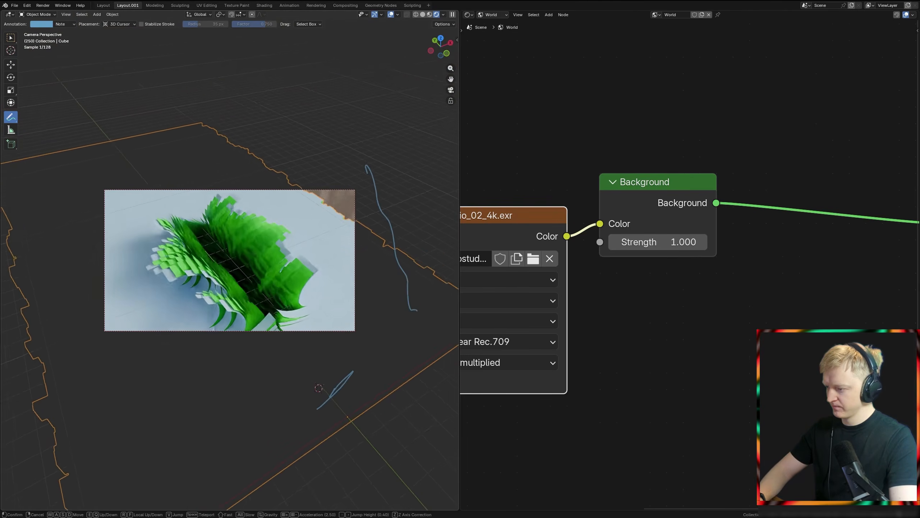
key(s)
click(229, 260)
scroll(329, 202, up, 1)
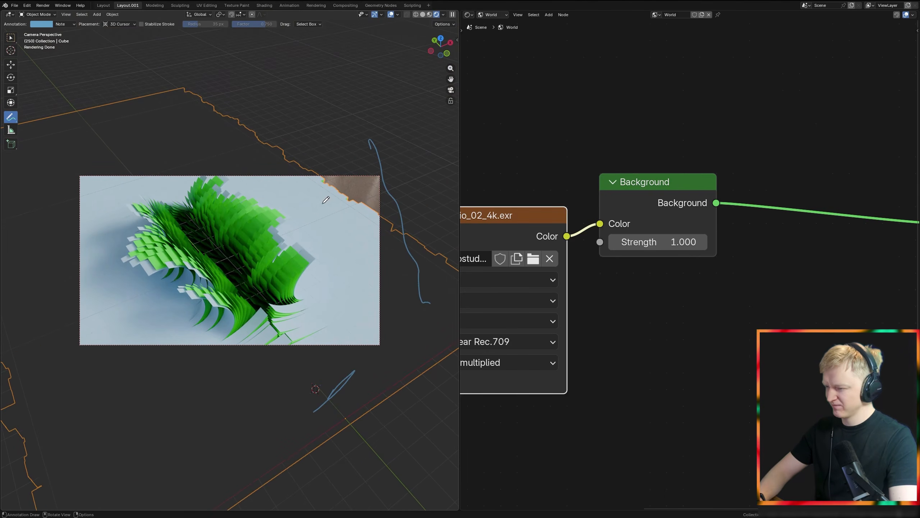
Step: Switch to the selection tool and replace the world shader nodes with the Geometry Node Editor, showing the Extrude Mesh section
key(w)
click(469, 14)
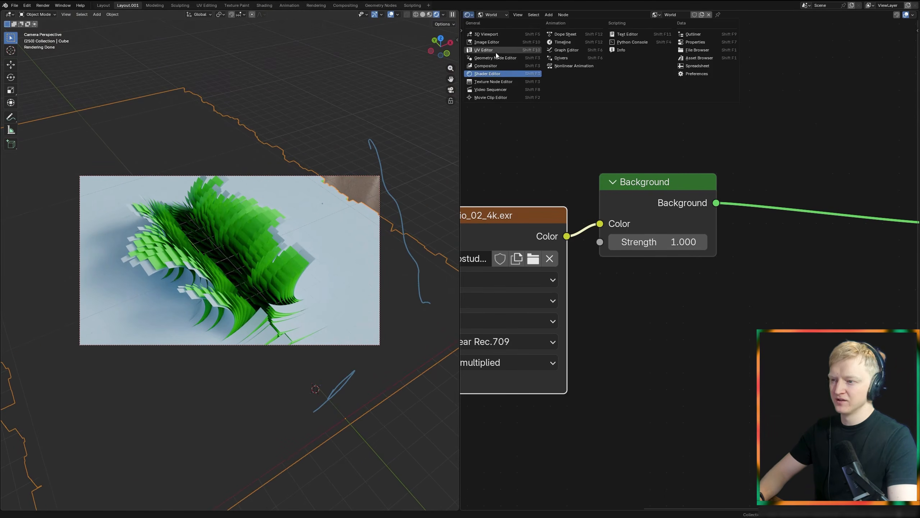
click(496, 58)
scroll(577, 246, down, 5)
middle_drag(503, 285, 736, 267)
scroll(587, 286, down, 5)
middle_drag(507, 300, 682, 184)
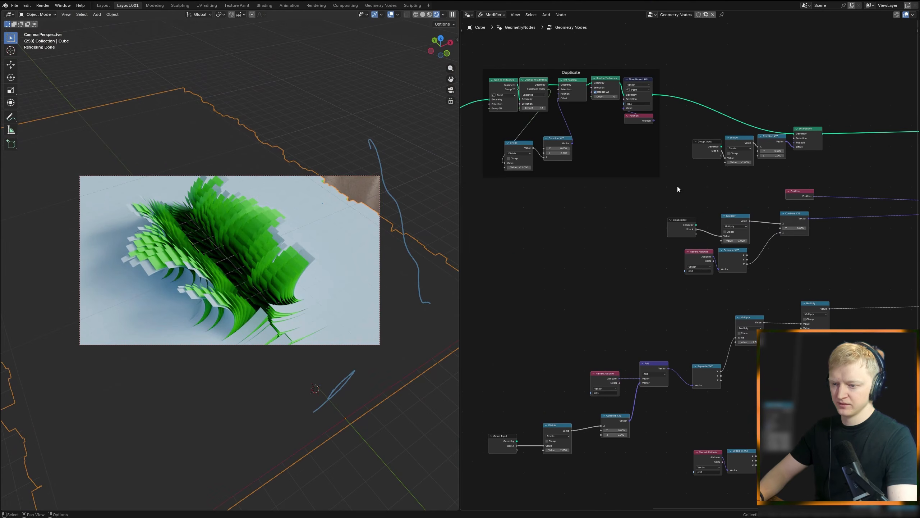
middle_drag(573, 217, 848, 252)
scroll(760, 225, up, 8)
mouse_move(776, 176)
mouse_down()
mouse_move(797, 177)
mouse_move(778, 174)
mouse_up()
scroll(252, 245, up, 5)
scroll(274, 247, down, 2)
Step: Fly the camera farther back so the green strips sit in the middle of its frame
shift+middle_drag(316, 257, 374, 191)
key(shift+grave)
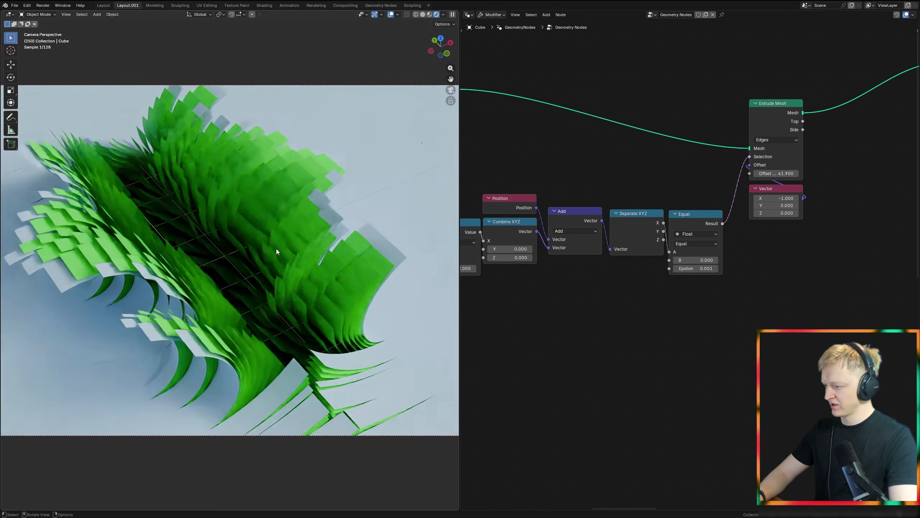
key(s)
click(356, 214)
scroll(332, 224, down, 3)
shift+middle_drag(333, 225, 300, 251)
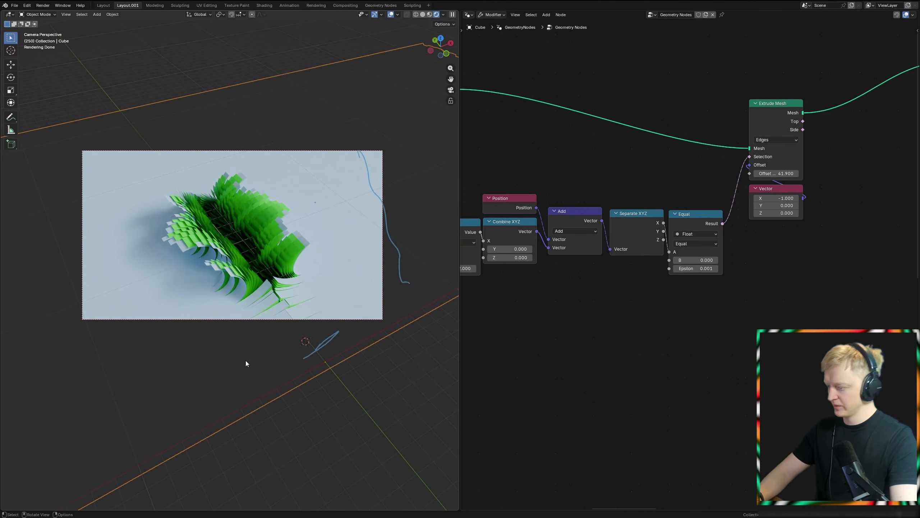
Step: Switch to the Layout workspace and play the animation through the camera
click(107, 5)
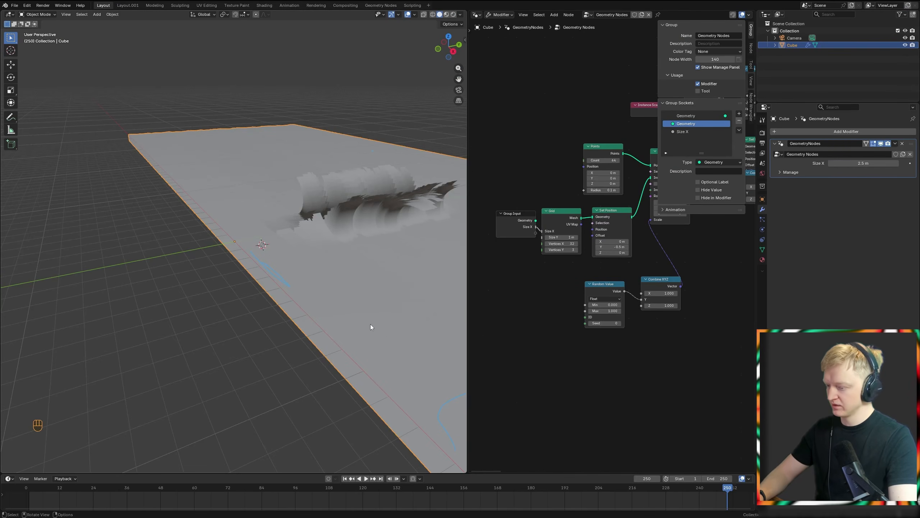
key(space)
key(KP_0)
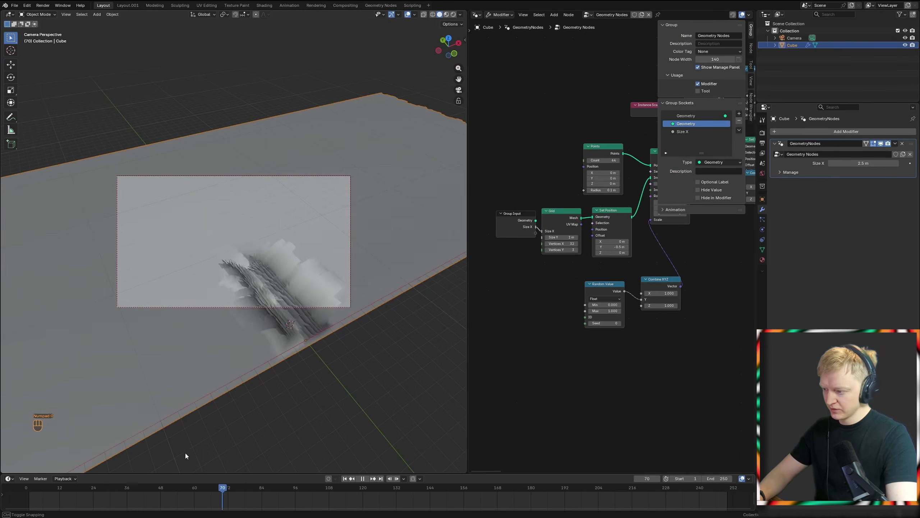
Step: Extend the animation's end frame to 1035, turn on rendered shading, and move the playhead to frame 394
drag(233, 453, 634, 477)
scroll(667, 493, down, 5)
drag(240, 489, 311, 492)
key(z)
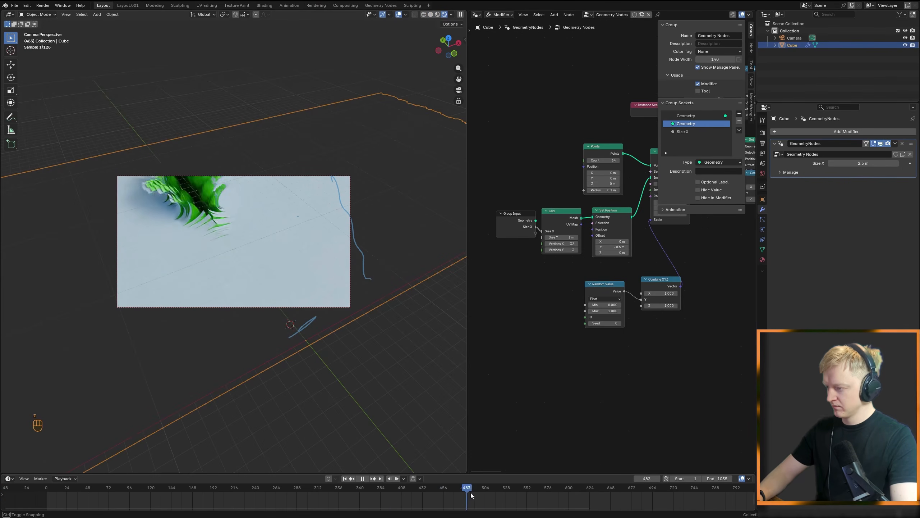
mouse_move(380, 490)
mouse_down()
mouse_move(184, 487)
mouse_move(391, 480)
mouse_up()
Step: Examine the curling strips' profile in front view with wireframe shading
middle_drag(355, 339, 304, 337)
shift+middle_drag(303, 337, 293, 307)
scroll(293, 300, up, 5)
key(KP_1)
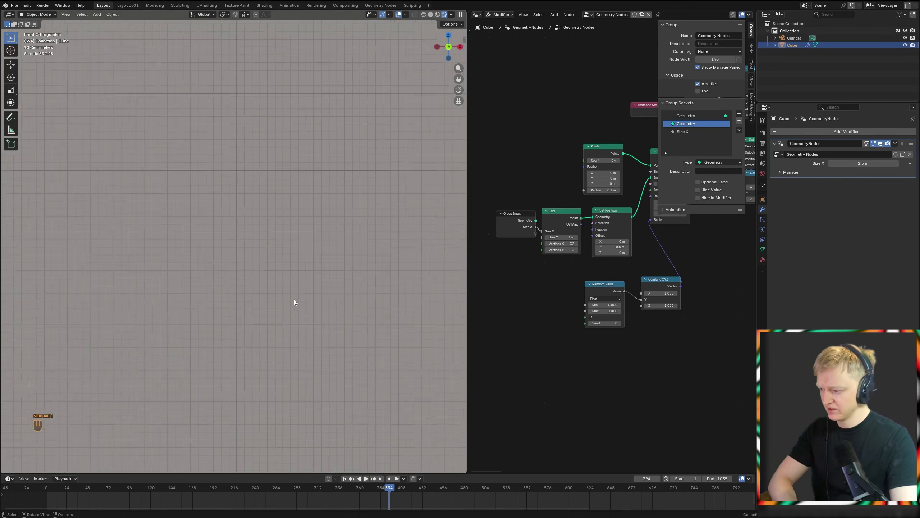
key(z)
click(103, 261)
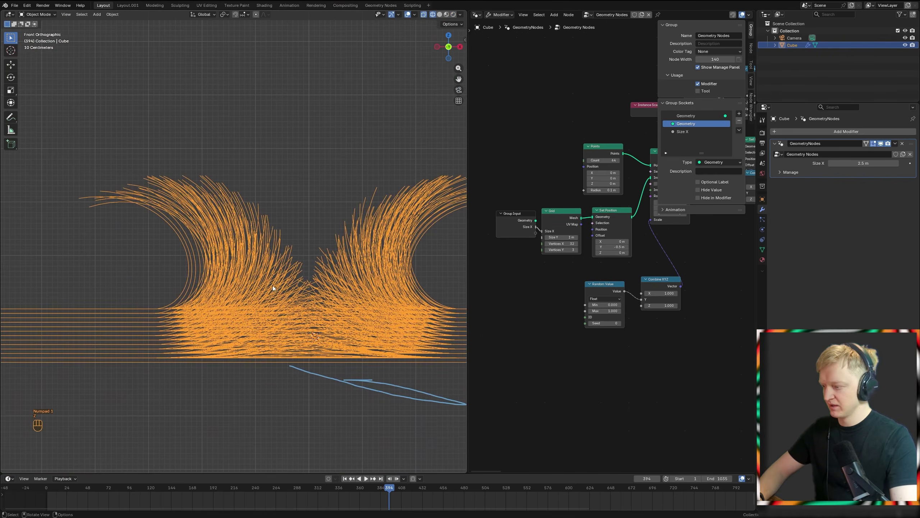
shift+middle_drag(273, 287, 299, 262)
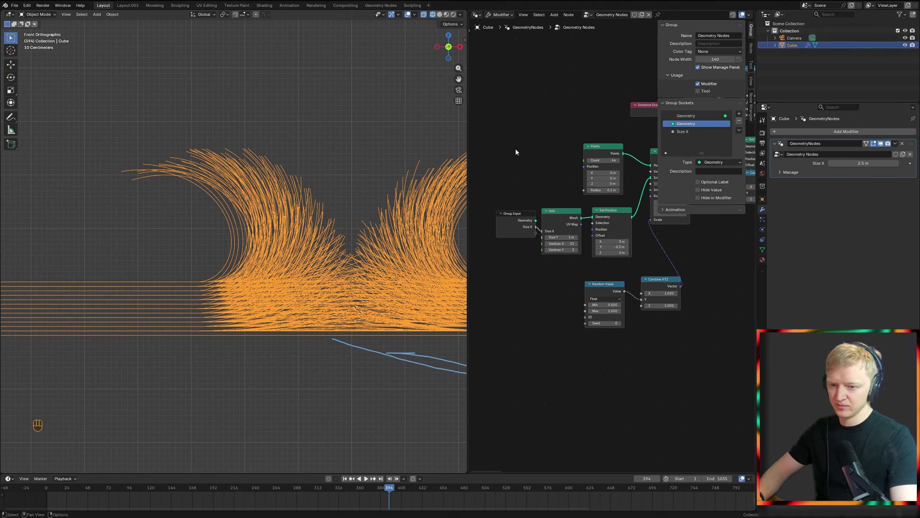
Step: Duplicate the Multiply node that drives the Vector Rotate's Angle and insert the copy between the two nodes
click(476, 14)
click(504, 59)
scroll(621, 256, down, 3)
middle_drag(621, 255, 471, 233)
key(n)
middle_drag(661, 255, 475, 282)
middle_drag(740, 291, 444, 258)
middle_drag(694, 273, 481, 236)
scroll(622, 246, up, 5)
middle_drag(622, 246, 572, 238)
click(541, 258)
key(shift+d)
click(587, 235)
scroll(597, 261, up, 3)
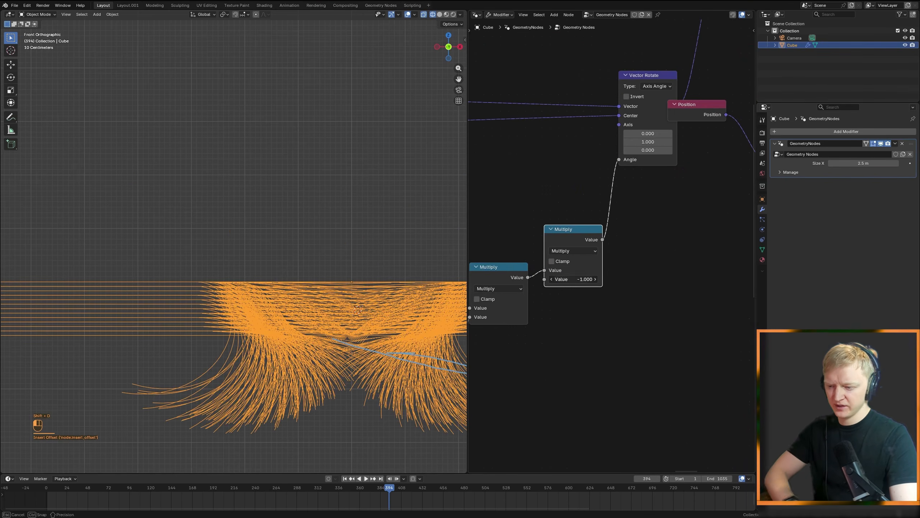
Step: Set the inserted Multiply node's value to 0.5 and frame the strips in solid shading
click(589, 267)
text(0.5)
key(Return)
key(z)
click(339, 259)
middle_drag(339, 259, 323, 274)
key(KP_Decimal)
Step: Vary the inserted Multiply node's value up and down to 0.630 while checking the strips' curl from several angles
drag(574, 279, 655, 279)
middle_drag(261, 243, 281, 230)
drag(554, 278, 542, 279)
mouse_move(275, 250)
middle_down()
mouse_move(263, 253)
mouse_move(264, 263)
mouse_move(281, 263)
middle_up()
mouse_move(572, 279)
mouse_down()
mouse_move(554, 278)
mouse_move(582, 279)
mouse_move(556, 284)
mouse_up()
mouse_move(238, 218)
middle_down()
mouse_move(215, 189)
mouse_move(245, 215)
mouse_move(235, 228)
middle_up()
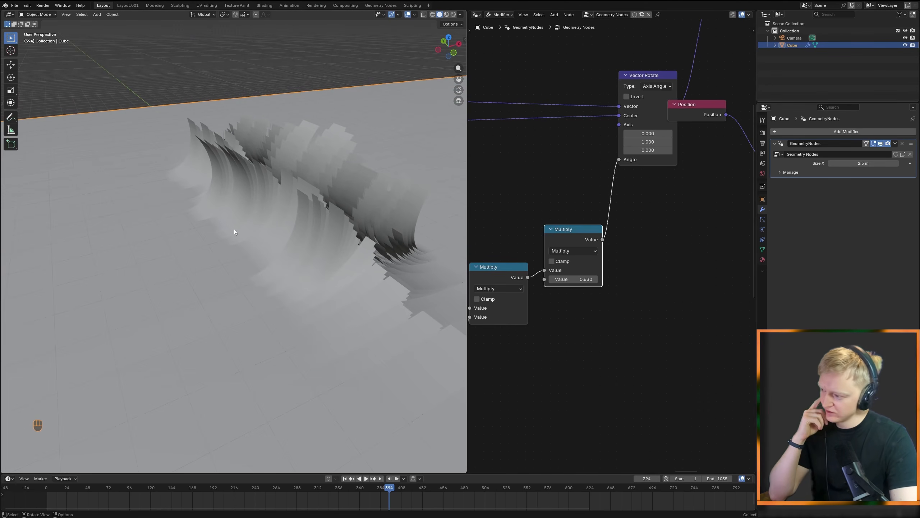
Step: Move the Vector Rotate node clear of the overlapping Position node
scroll(598, 220, down, 3)
drag(612, 154, 596, 123)
scroll(572, 207, down, 1)
middle_drag(497, 116, 555, 83)
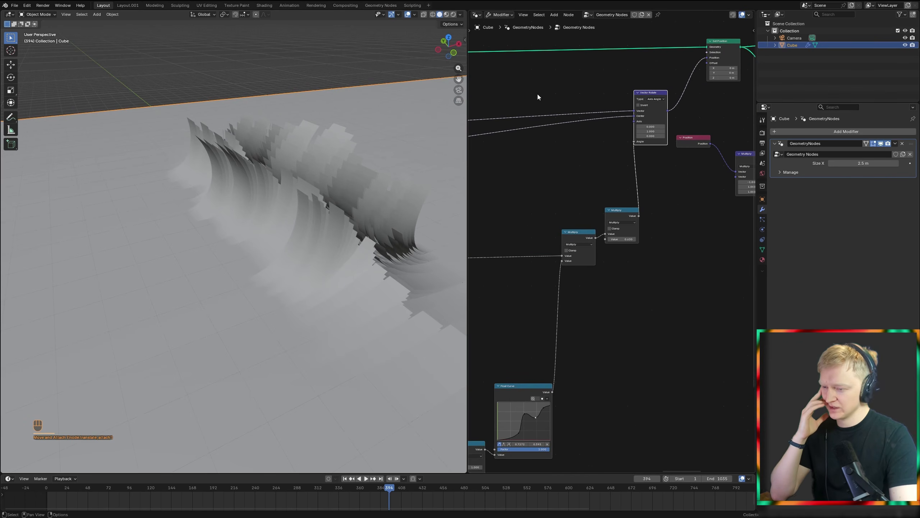
Step: Adjust the inserted Multiply node's value into the negative range to change the curl, and show the strips in rendered shading
middle_drag(347, 242, 268, 231)
drag(622, 239, 500, 240)
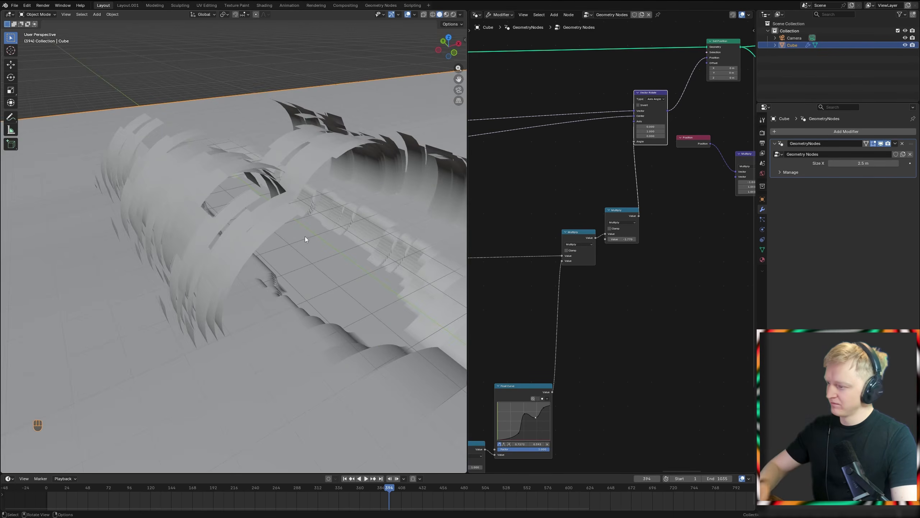
key(z)
click(329, 184)
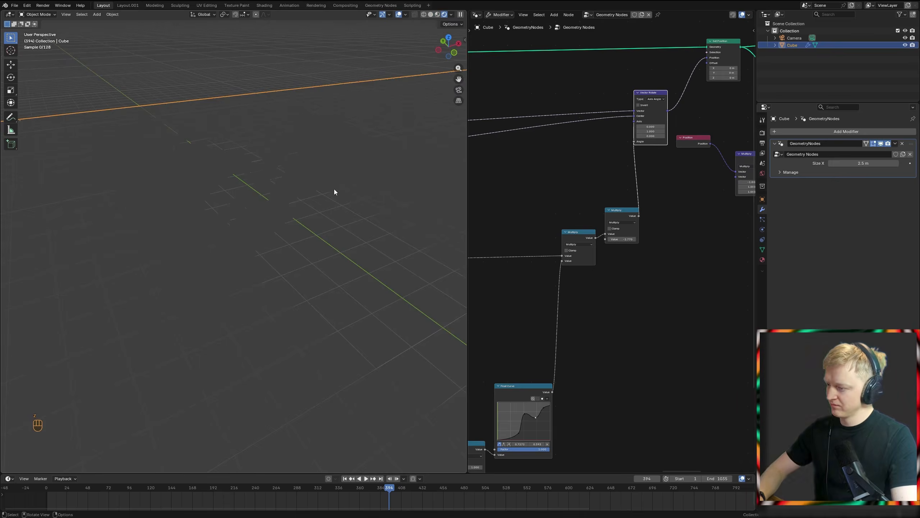
drag(622, 239, 708, 240)
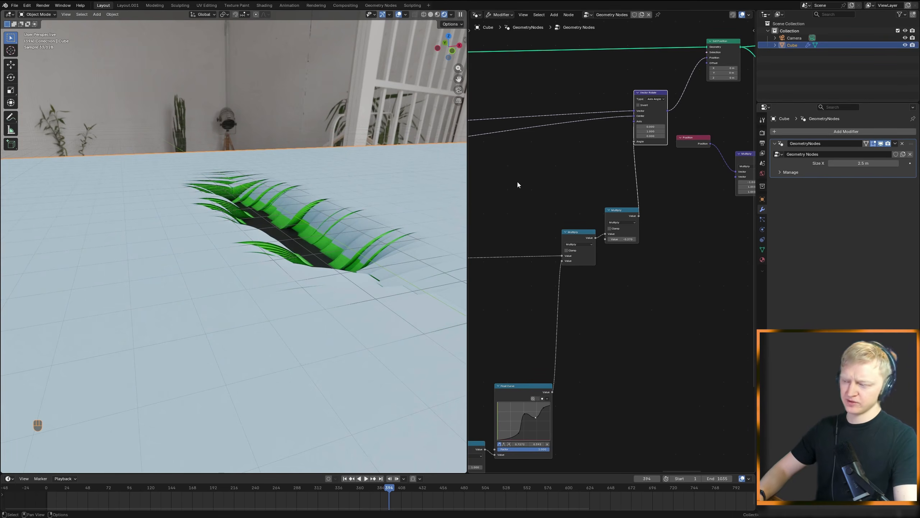